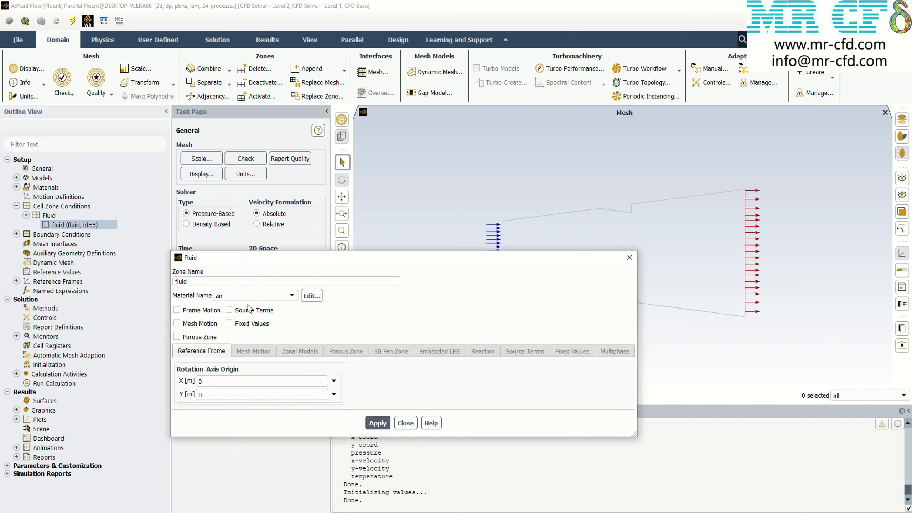
Review the inlet boundary's velocity magnitude and thermal settings
{"action": "left_click", "coordinate": [629, 258]}
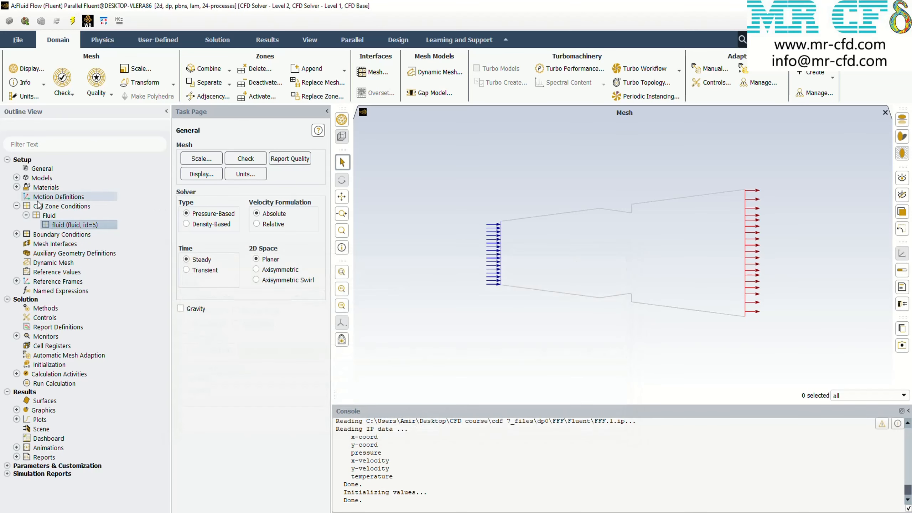
{"action": "left_click", "coordinate": [16, 206]}
{"action": "left_click", "coordinate": [16, 215]}
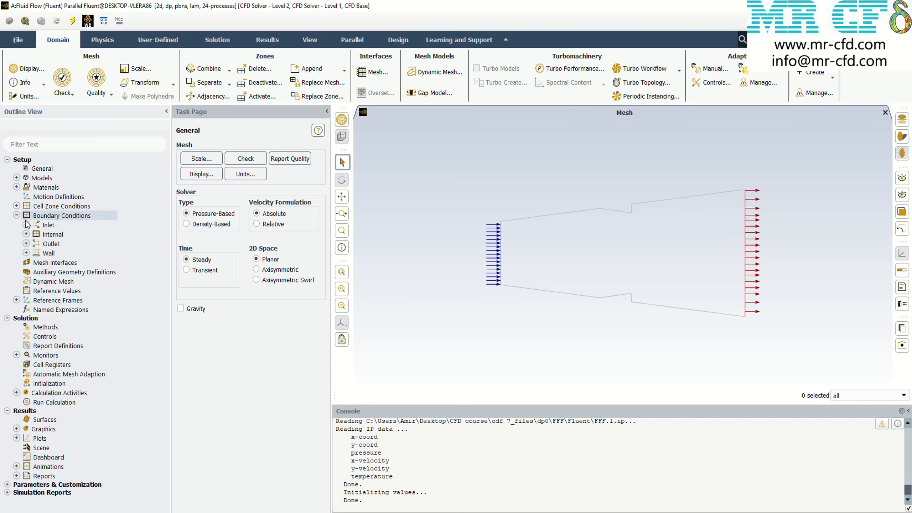
{"action": "left_click", "coordinate": [26, 224]}
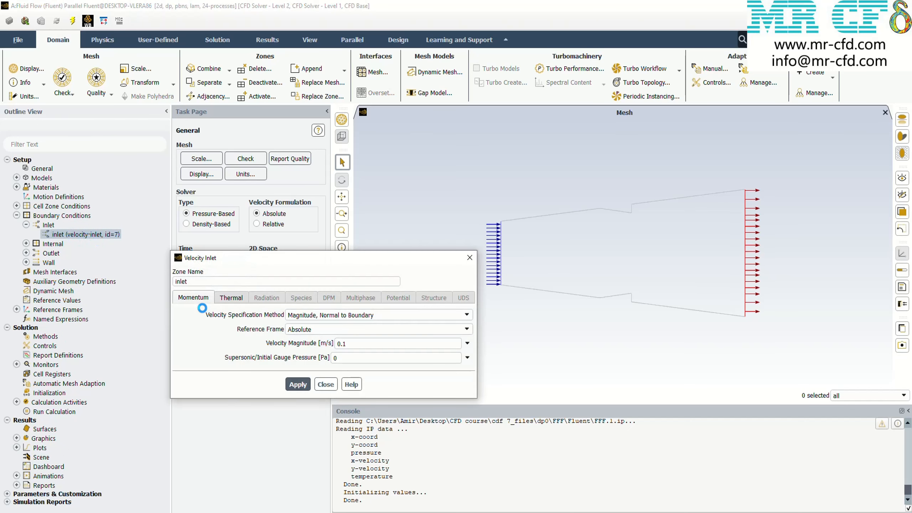
{"action": "double_click", "coordinate": [351, 342]}
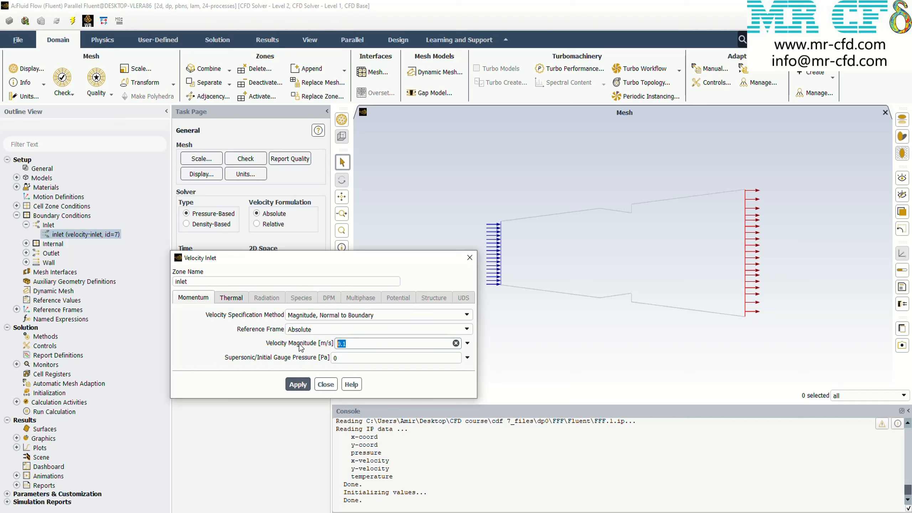
{"action": "left_click", "coordinate": [239, 339]}
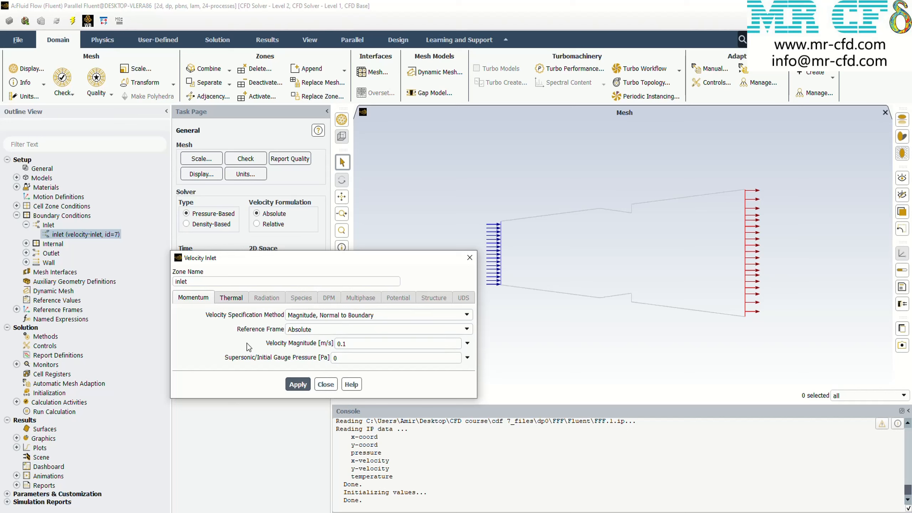
{"action": "left_click", "coordinate": [241, 299]}
{"action": "left_click", "coordinate": [469, 258]}
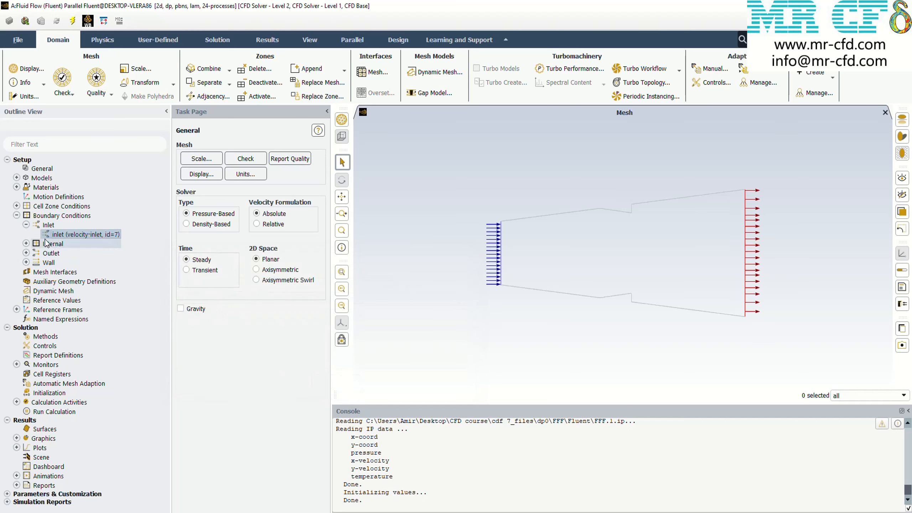
{"action": "left_click", "coordinate": [26, 225]}
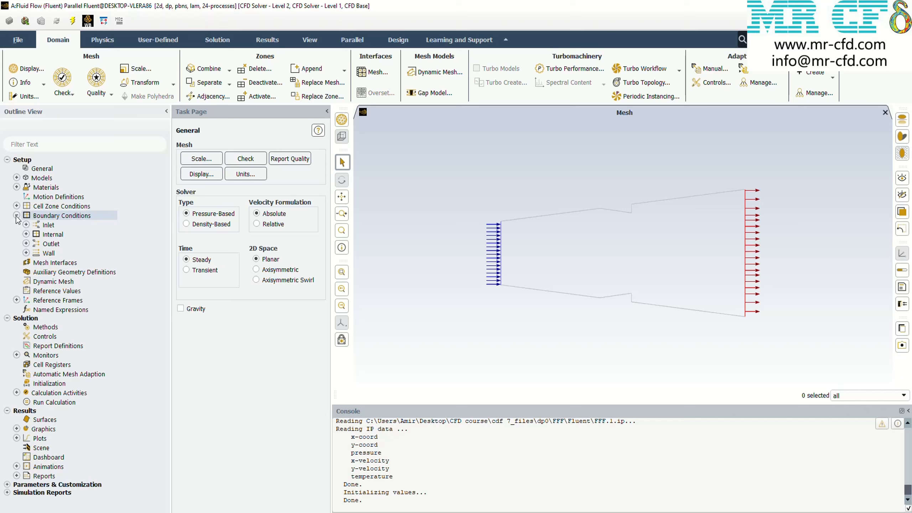
{"action": "left_click", "coordinate": [16, 215]}
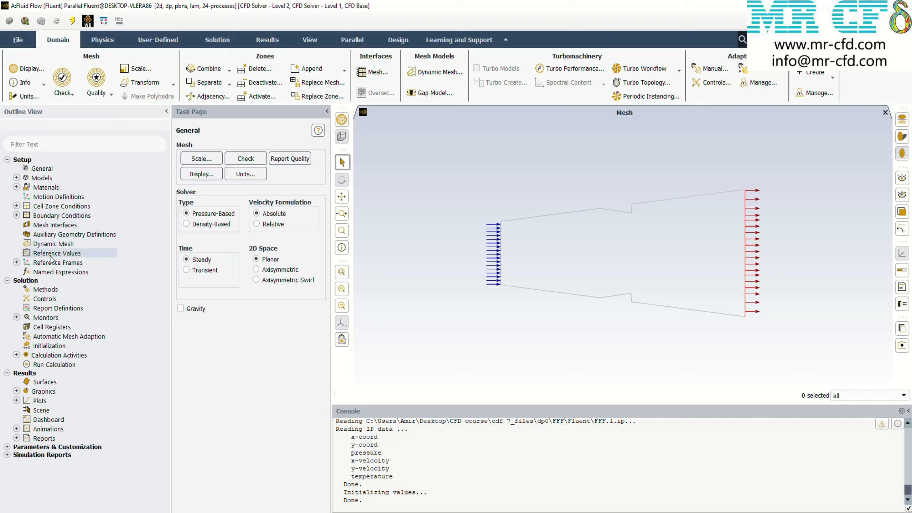
Select the SIMPLE pressure-velocity coupling scheme and set the pressure discretization to Second Order
{"action": "left_click", "coordinate": [43, 289]}
{"action": "left_click", "coordinate": [201, 166]}
{"action": "left_click", "coordinate": [201, 176]}
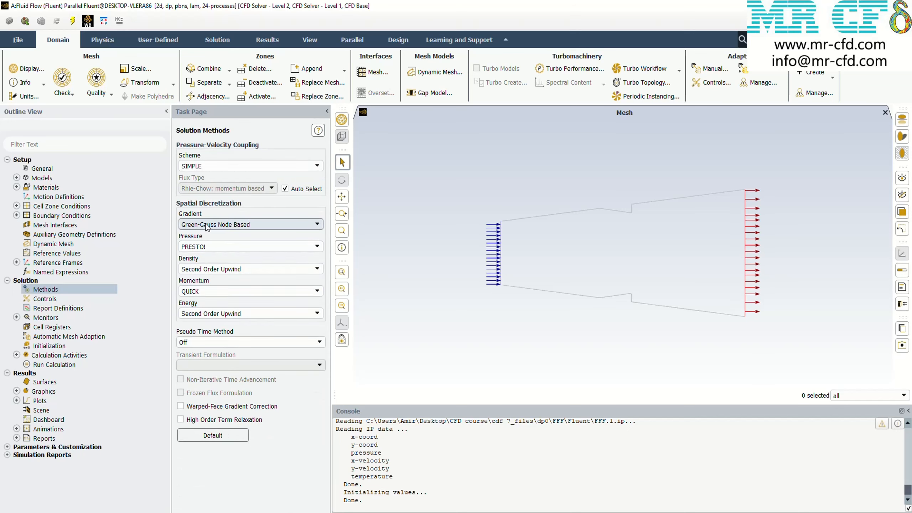
{"action": "left_click", "coordinate": [219, 248]}
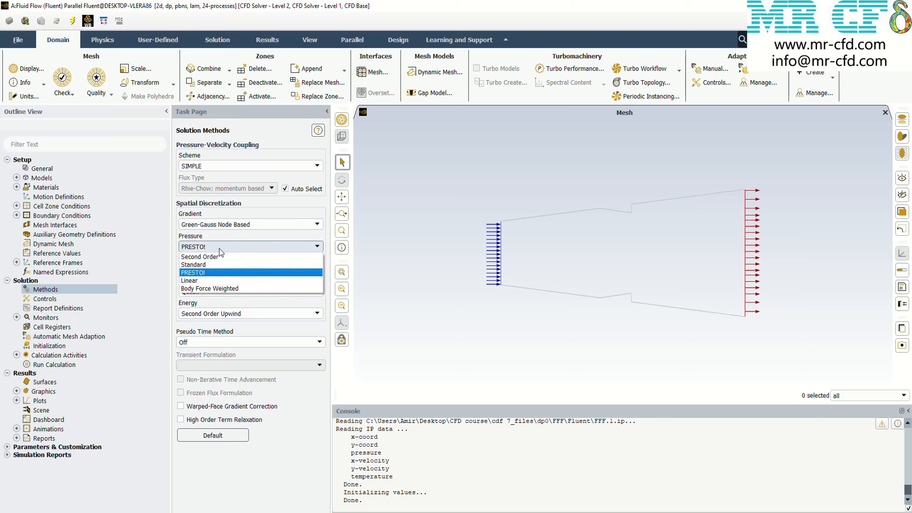
{"action": "left_click", "coordinate": [216, 256]}
Use Second Order Upwind for the density and momentum discretization
{"action": "left_click", "coordinate": [223, 269]}
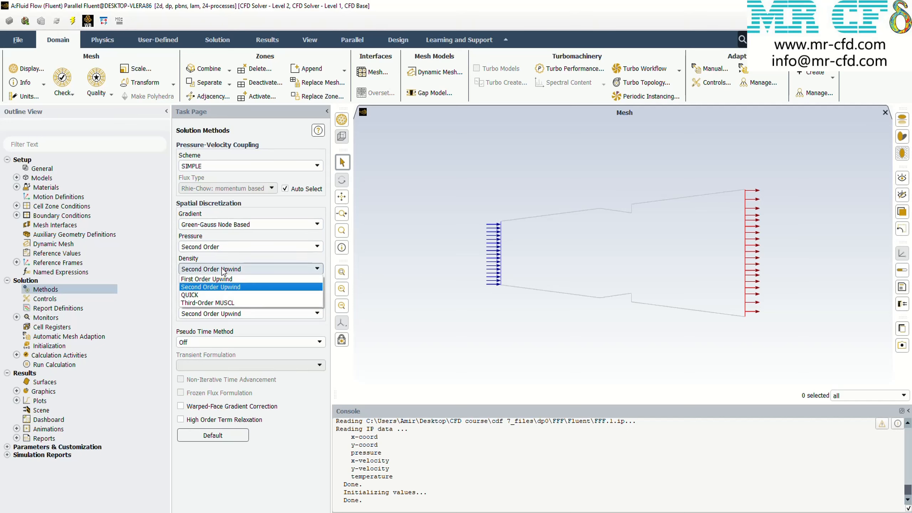
{"action": "left_click", "coordinate": [200, 286]}
{"action": "left_click", "coordinate": [207, 291]}
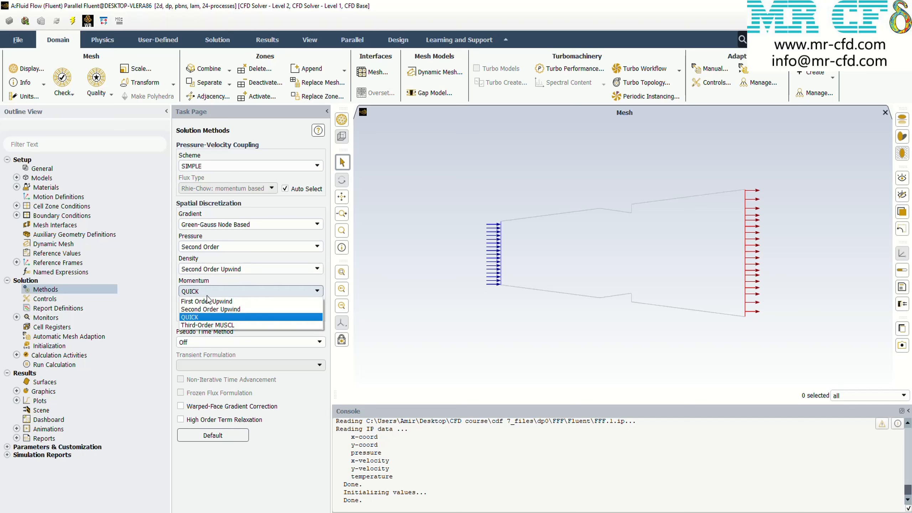
{"action": "left_click", "coordinate": [201, 308]}
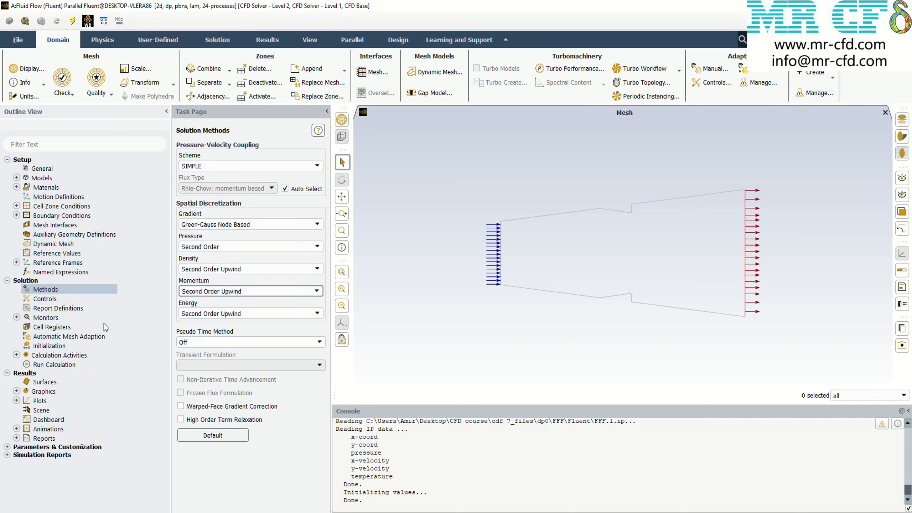
Review the under-relaxation factors and the absolute convergence criteria of the residual monitors
{"action": "left_click", "coordinate": [44, 298]}
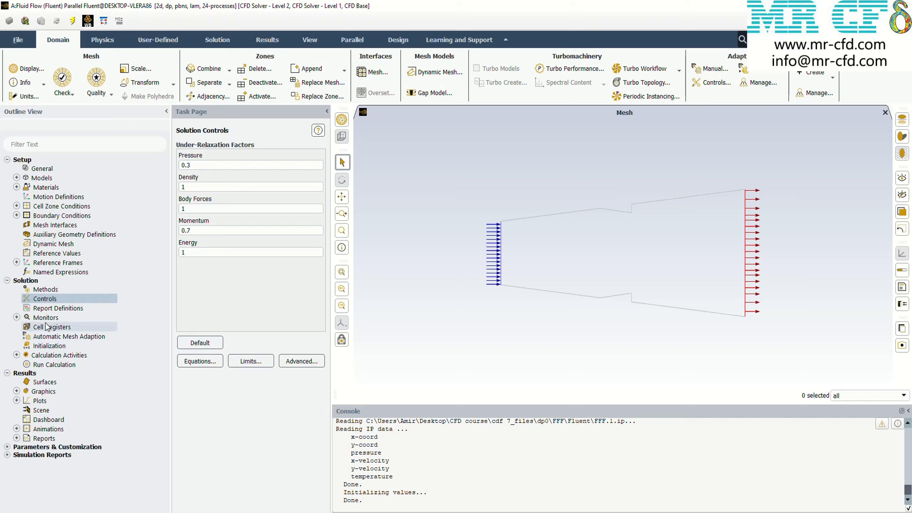
{"action": "left_click", "coordinate": [17, 317]}
{"action": "left_click", "coordinate": [49, 327]}
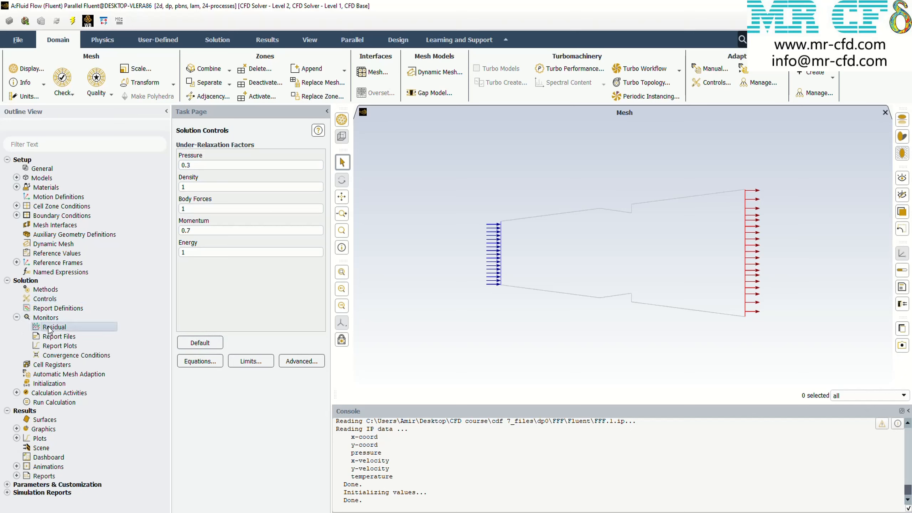
{"action": "double_click", "coordinate": [48, 327]}
{"action": "left_click", "coordinate": [419, 296]}
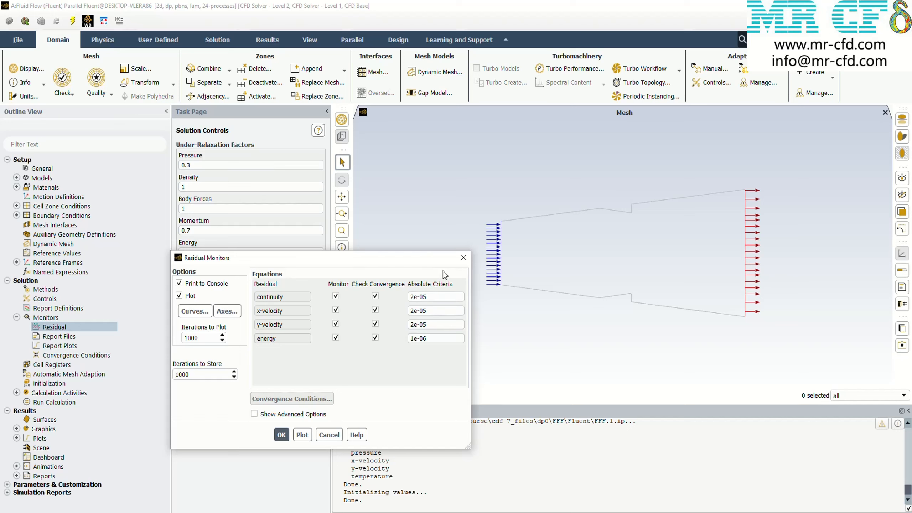
{"action": "left_click", "coordinate": [280, 435]}
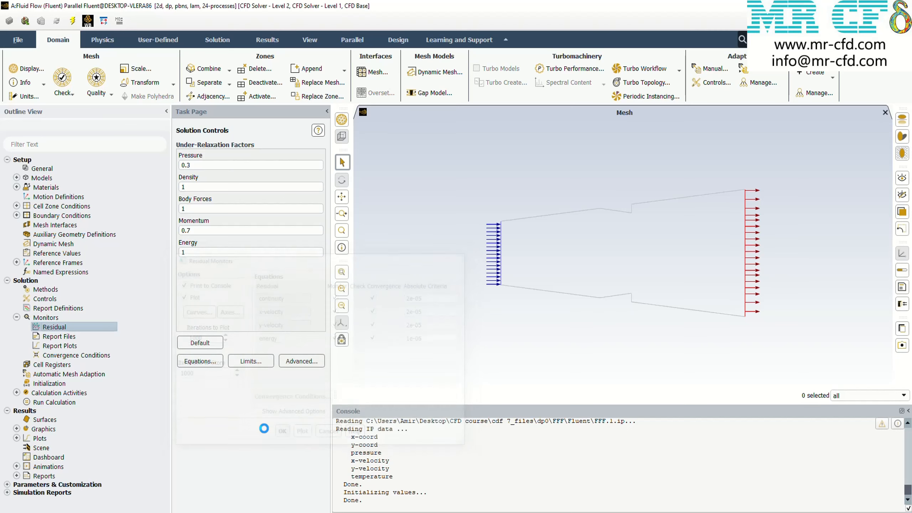
{"action": "left_click", "coordinate": [17, 318]}
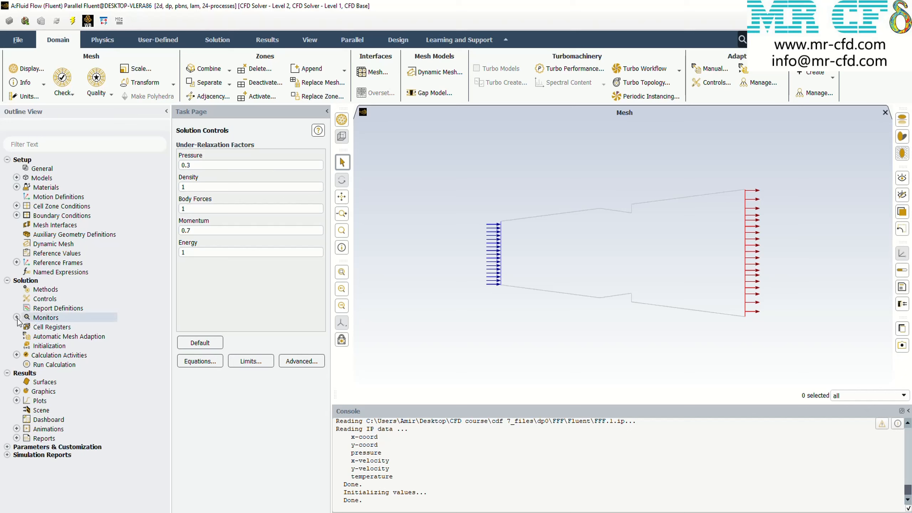
Initialize the solution with Standard Initialization, discarding the unsaved data
{"action": "left_click", "coordinate": [28, 347]}
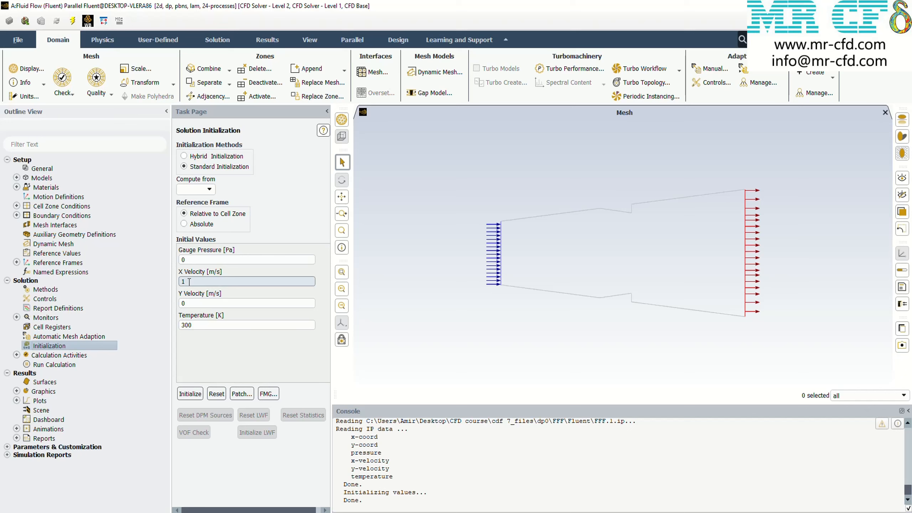
{"action": "left_click", "coordinate": [190, 394]}
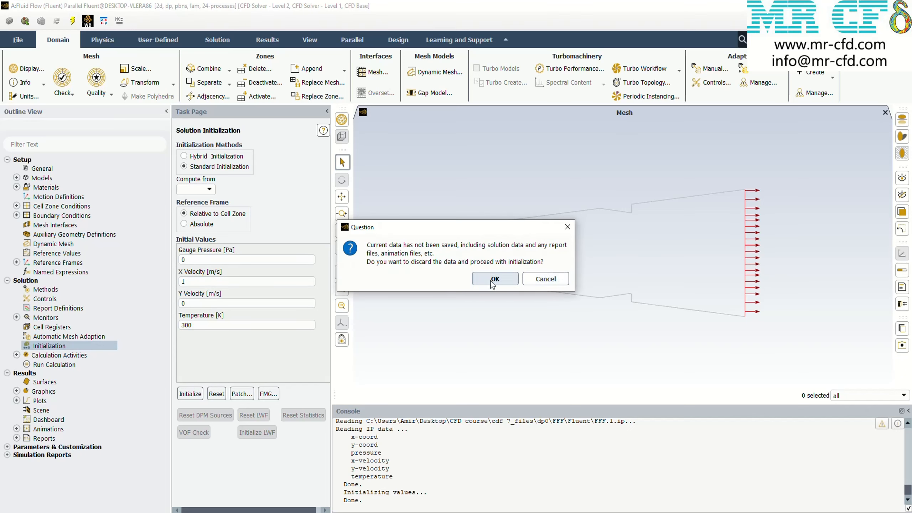
{"action": "left_click", "coordinate": [494, 280]}
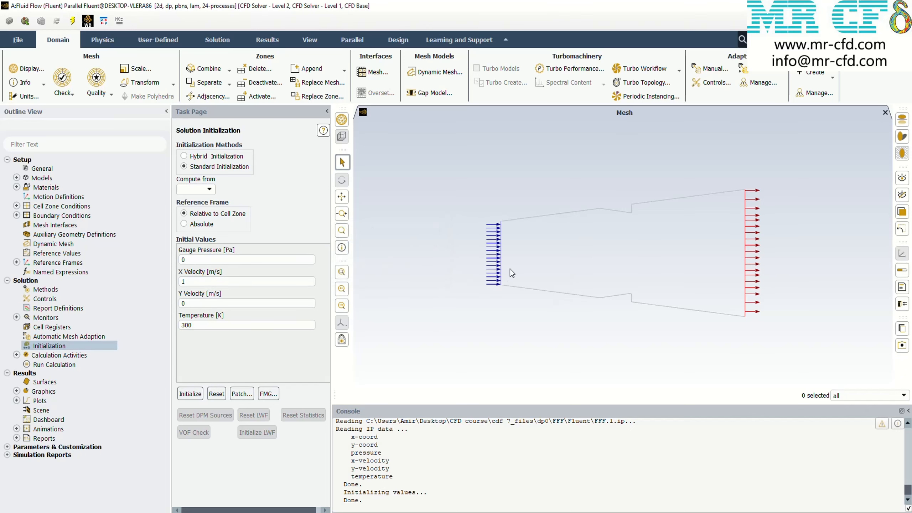
Inspect the run settings and the animation-1 definition, including its contour-1 object and recording interval
{"action": "left_click", "coordinate": [47, 365]}
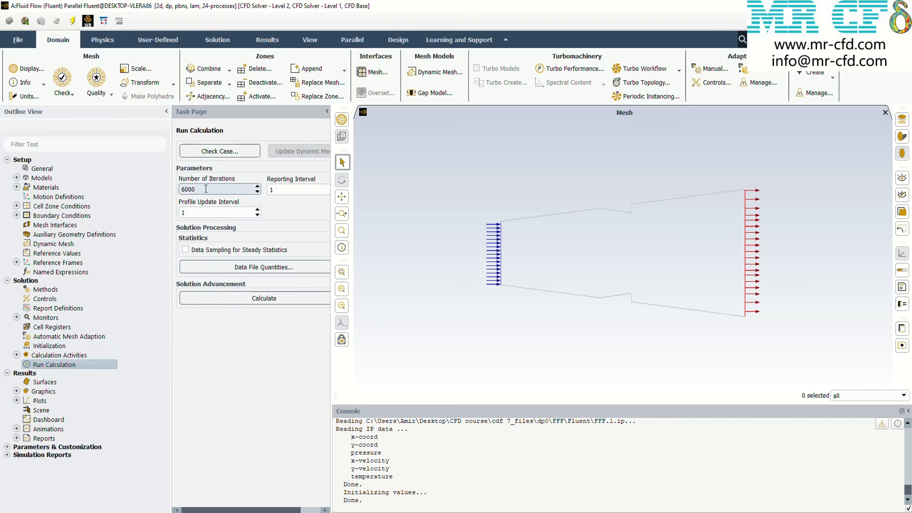
{"action": "left_click", "coordinate": [16, 355]}
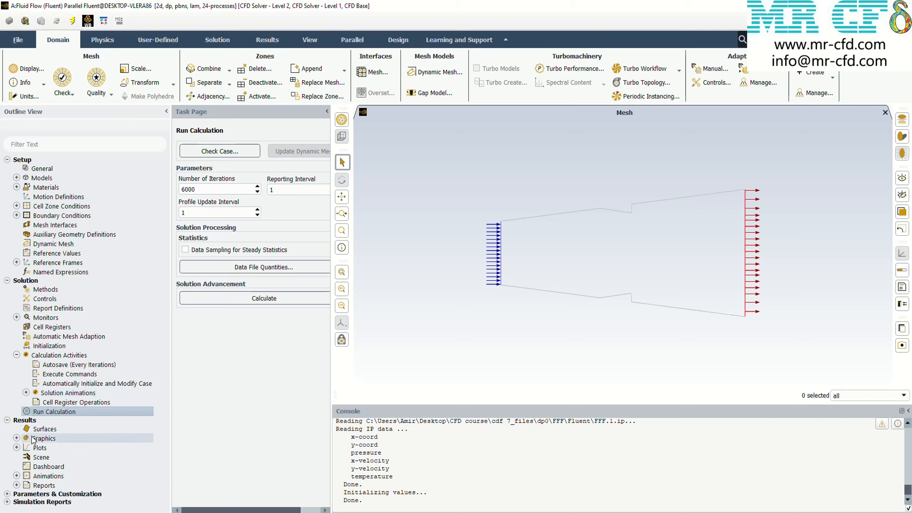
{"action": "left_click", "coordinate": [26, 392]}
{"action": "left_click", "coordinate": [54, 402]}
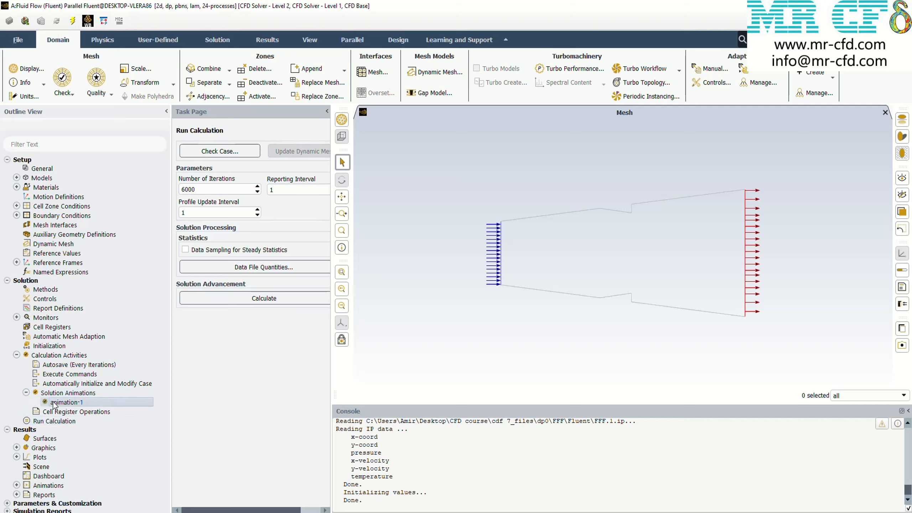
{"action": "double_click", "coordinate": [54, 402]}
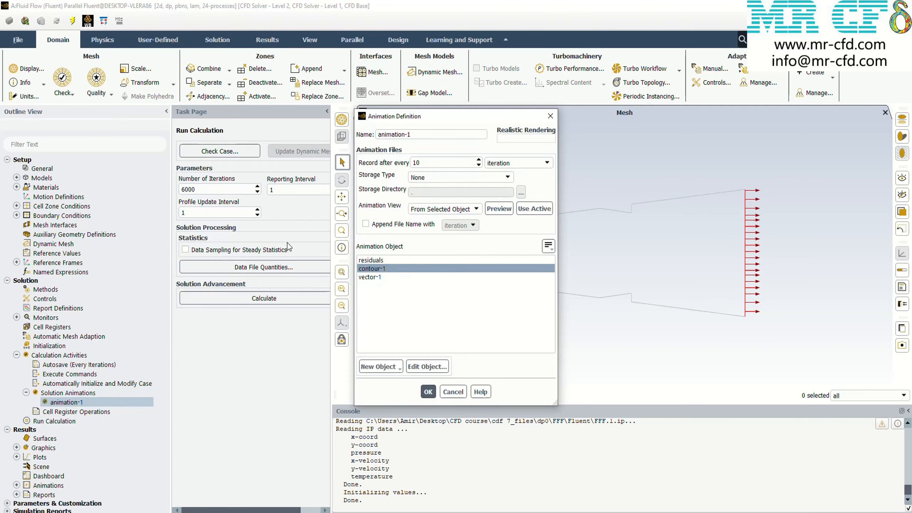
{"action": "left_click", "coordinate": [380, 269]}
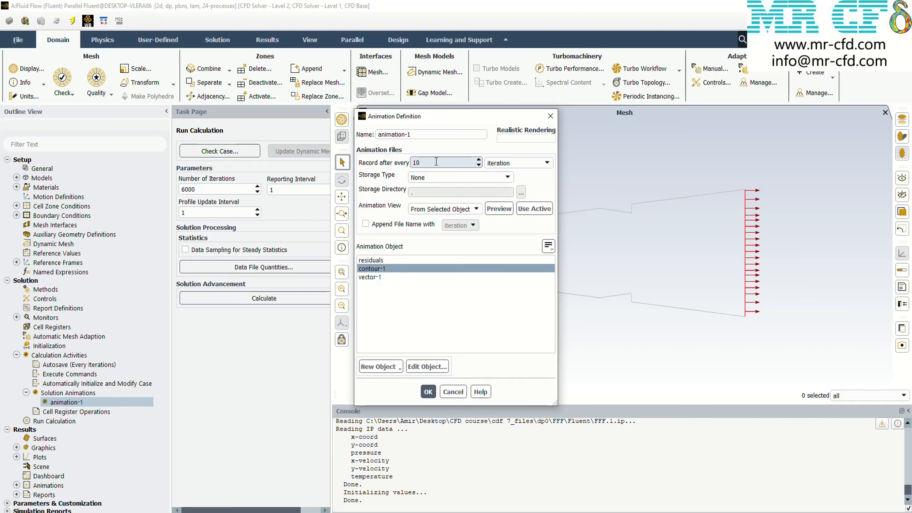
{"action": "left_click_drag", "start_coordinate": [436, 162], "coordinate": [354, 162]}
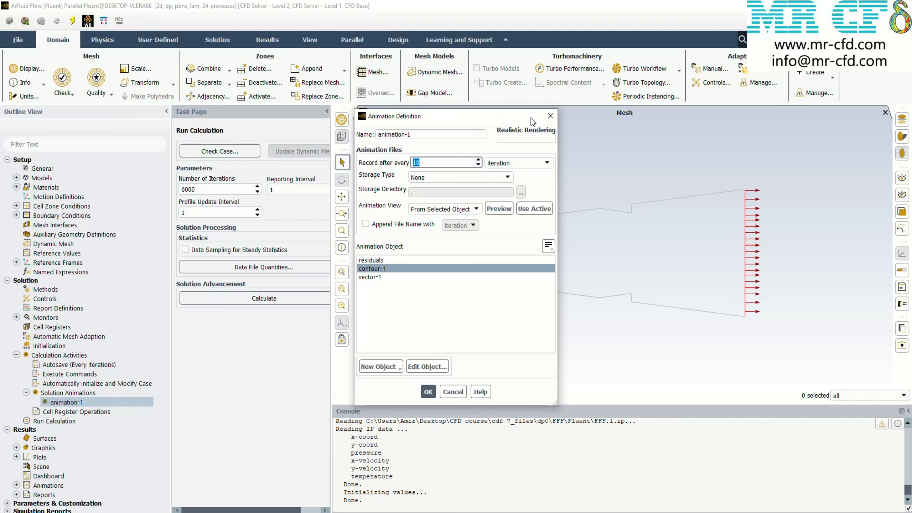
{"action": "left_click", "coordinate": [549, 116]}
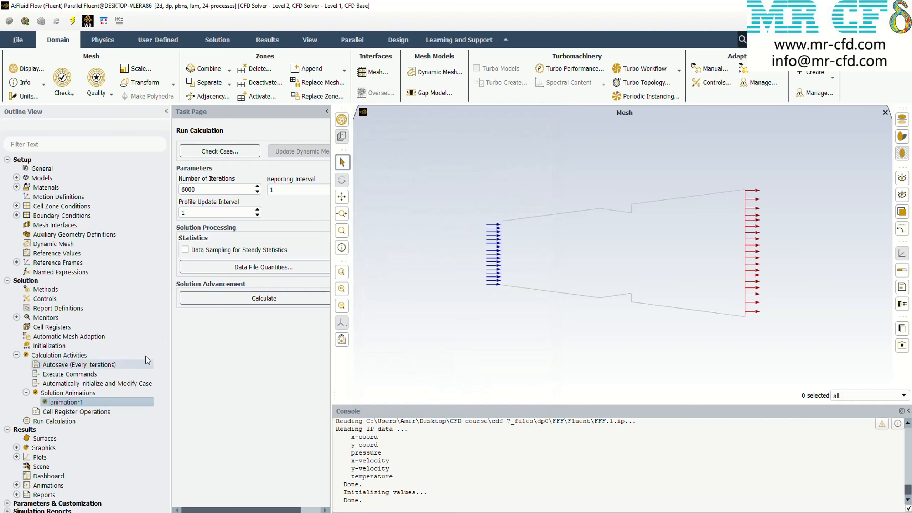
{"action": "left_click", "coordinate": [26, 393]}
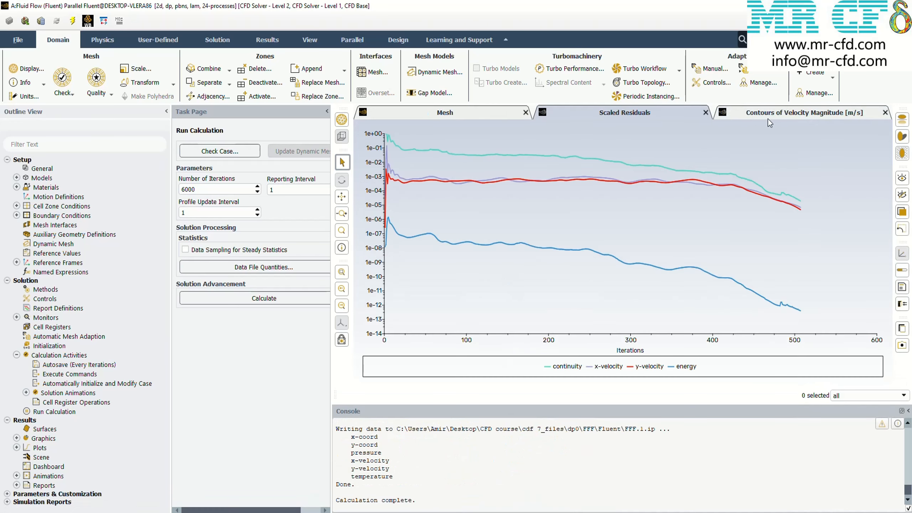
View the velocity magnitude contours and set the continuity, x-velocity and y-velocity convergence criteria to 2e-06
{"action": "left_click", "coordinate": [769, 119]}
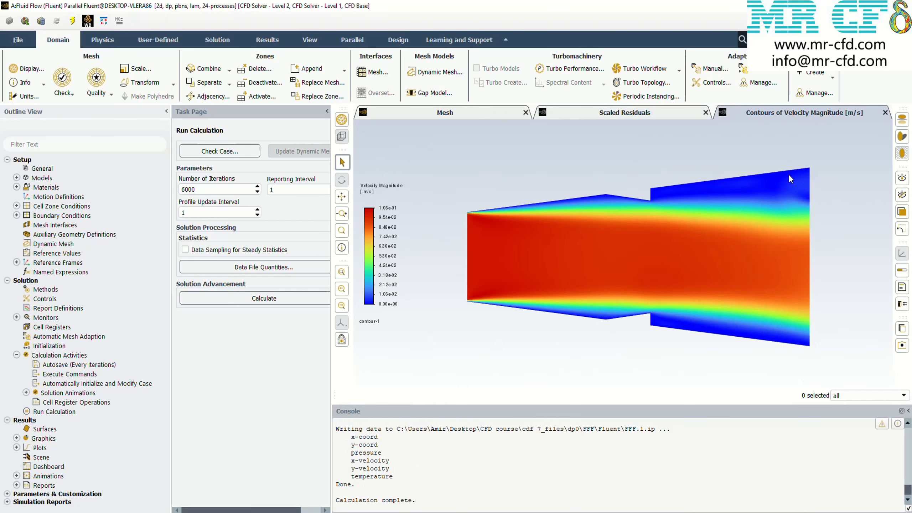
{"action": "double_click", "coordinate": [46, 318]}
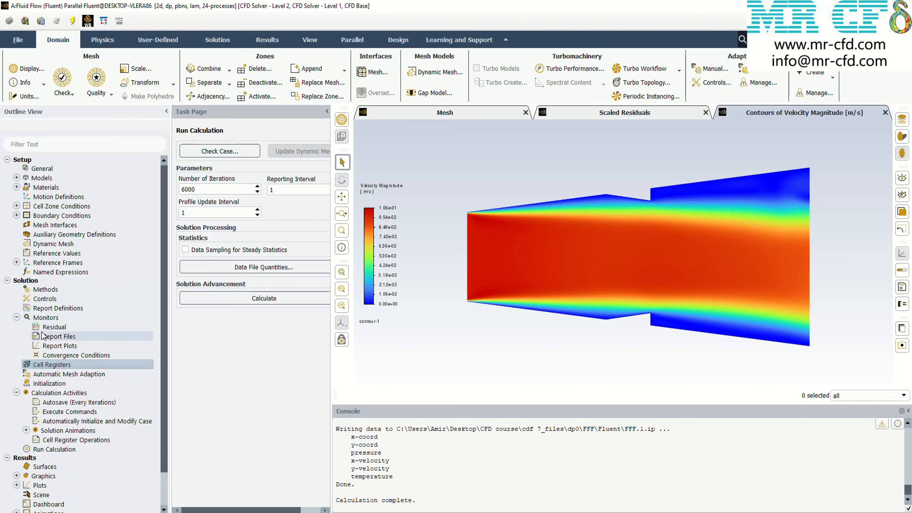
{"action": "left_click", "coordinate": [51, 327]}
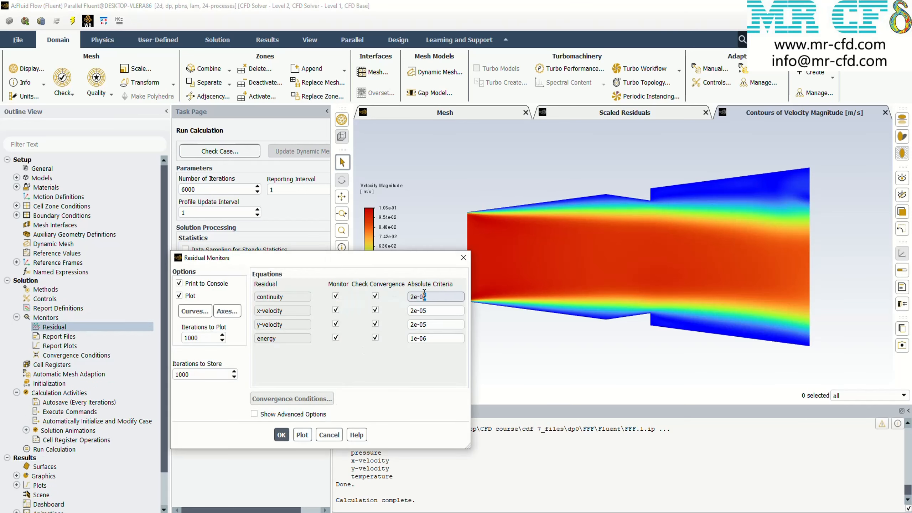
{"action": "left_click", "coordinate": [435, 324]}
{"action": "key", "text": "BackSpace"}
{"action": "type", "text": "6"}
{"action": "left_click", "coordinate": [287, 435]}
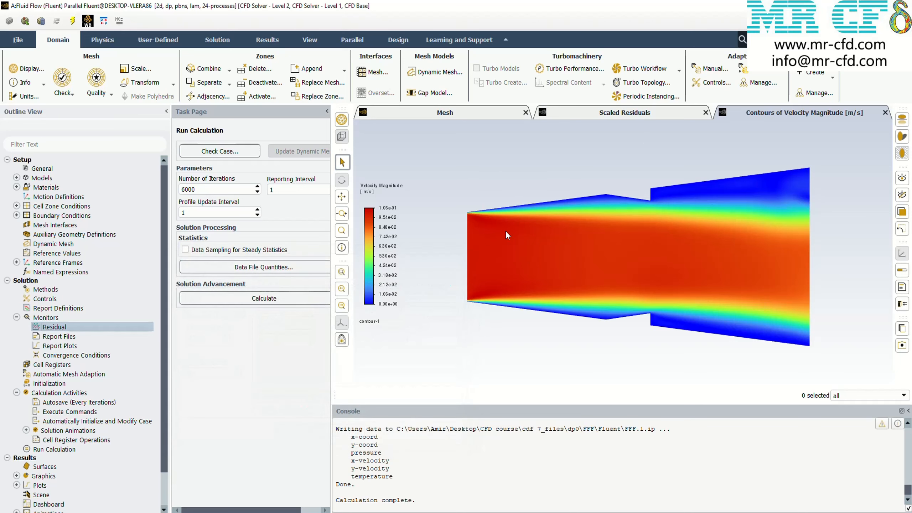
Check the scaled residuals and continue the calculation, using the settings changes for the current calculation only
{"action": "left_click", "coordinate": [672, 114]}
{"action": "mouse_move", "coordinate": [796, 213]}
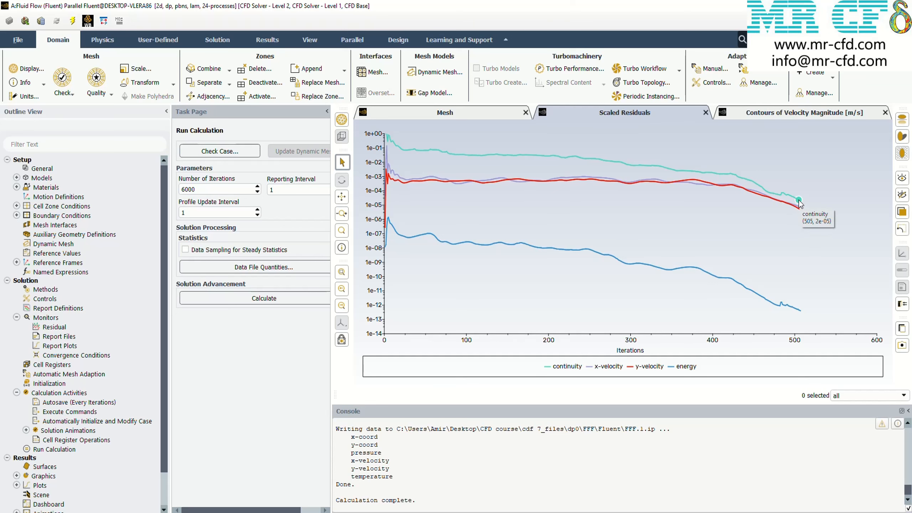
{"action": "left_click", "coordinate": [198, 301]}
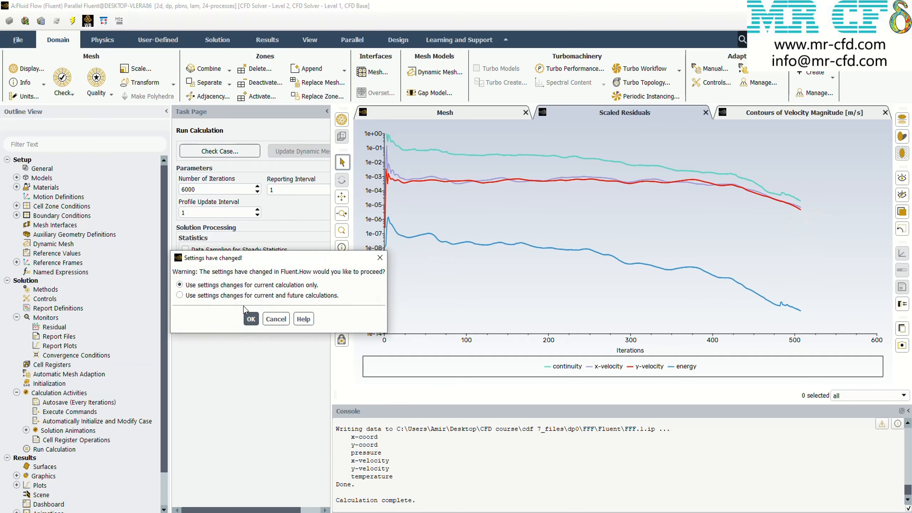
{"action": "left_click", "coordinate": [248, 318]}
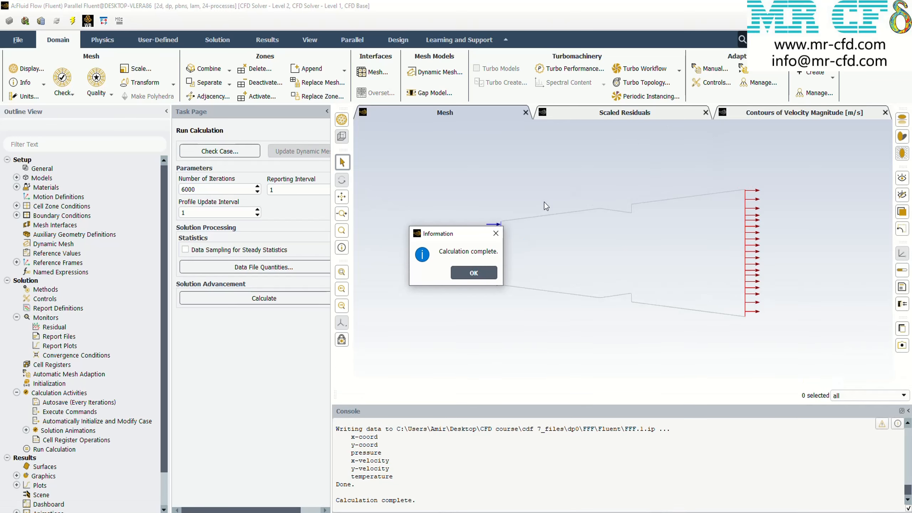
{"action": "left_click", "coordinate": [496, 233]}
Examine the velocity magnitude contours and find the iteration at which the solution converged in the solver output
{"action": "left_click", "coordinate": [749, 115]}
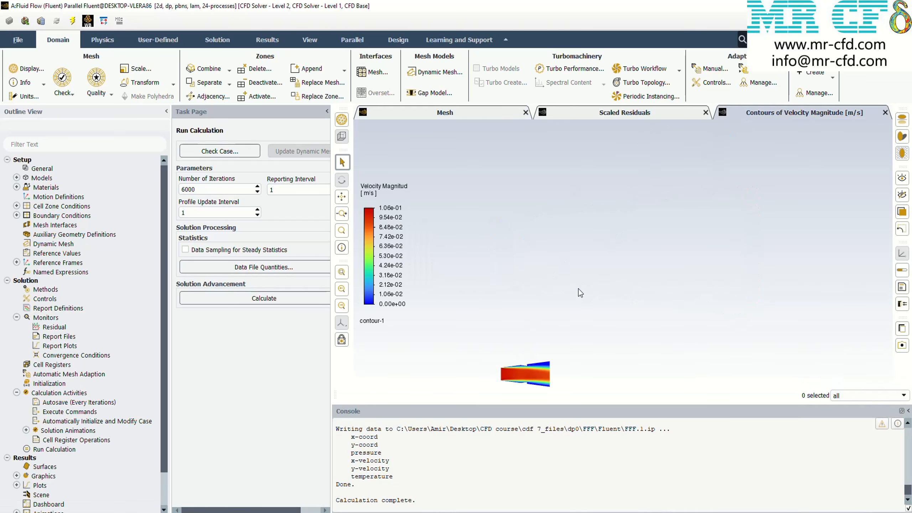
{"action": "middle_click_drag", "start_coordinate": [598, 303], "coordinate": [637, 190]}
{"action": "scroll", "coordinate": [548, 260], "scroll_direction": "up", "scroll_amount": 10}
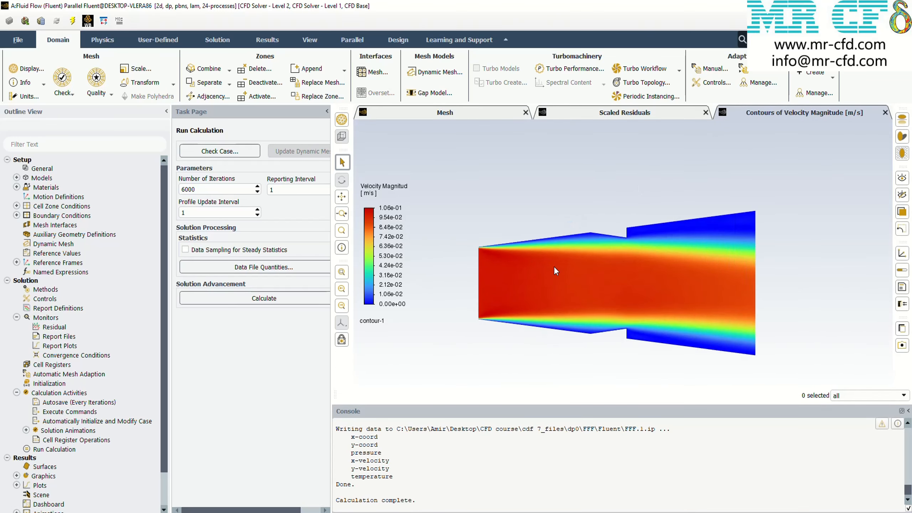
{"action": "middle_click_drag", "start_coordinate": [554, 266], "coordinate": [557, 256]}
{"action": "left_click", "coordinate": [26, 430]}
{"action": "scroll", "coordinate": [448, 468], "scroll_direction": "up", "scroll_amount": 3}
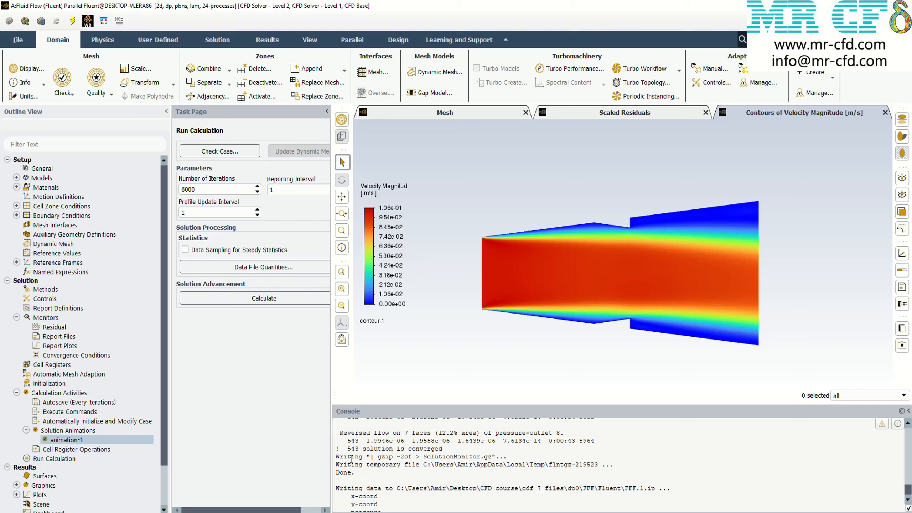
{"action": "scroll", "coordinate": [351, 456], "scroll_direction": "up", "scroll_amount": 1}
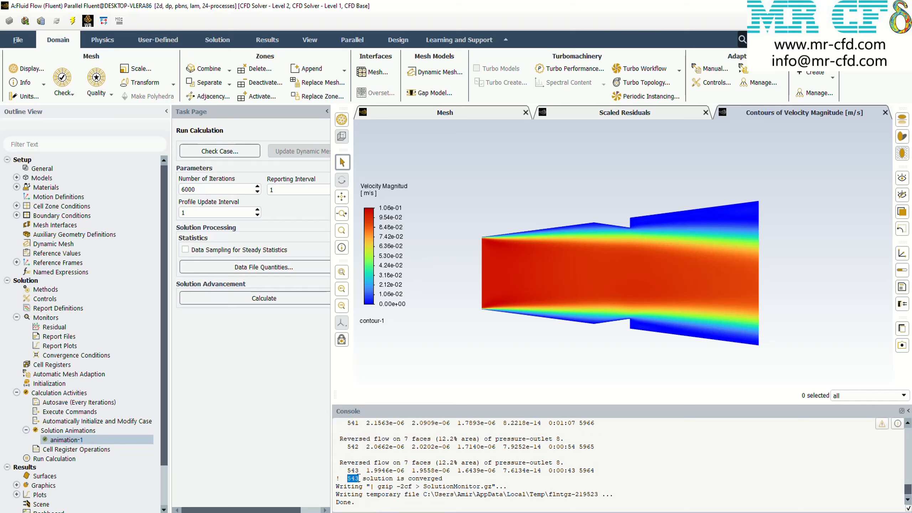
{"action": "left_click", "coordinate": [549, 374]}
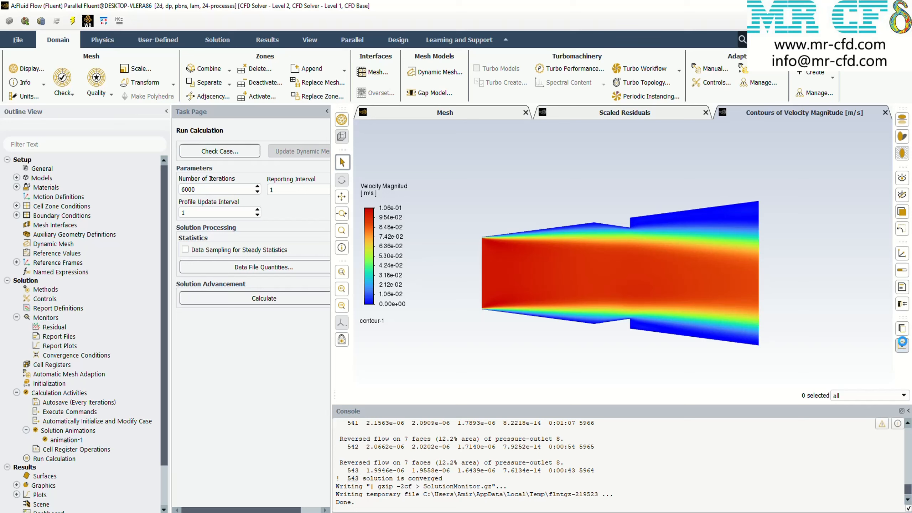
Save the velocity contour plot as a color PNG picture named simple-543 in the results folder
{"action": "left_click", "coordinate": [902, 346]}
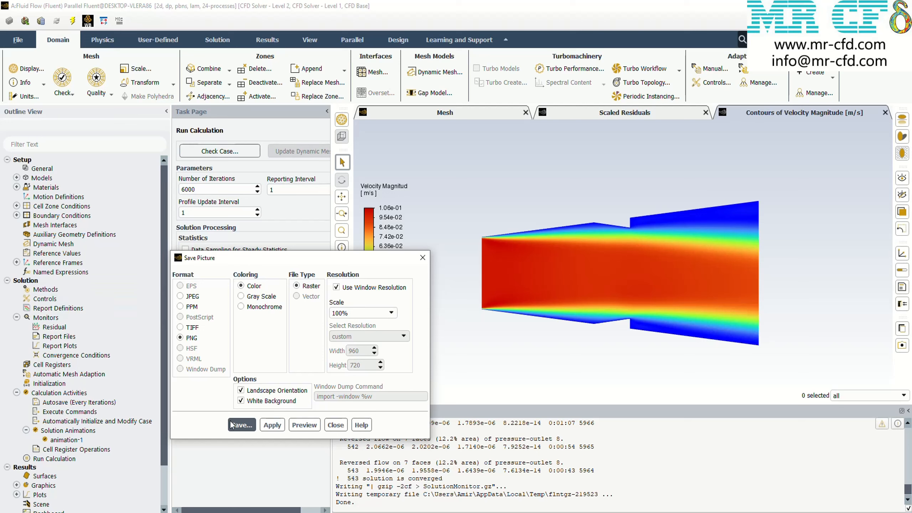
{"action": "left_click", "coordinate": [241, 424]}
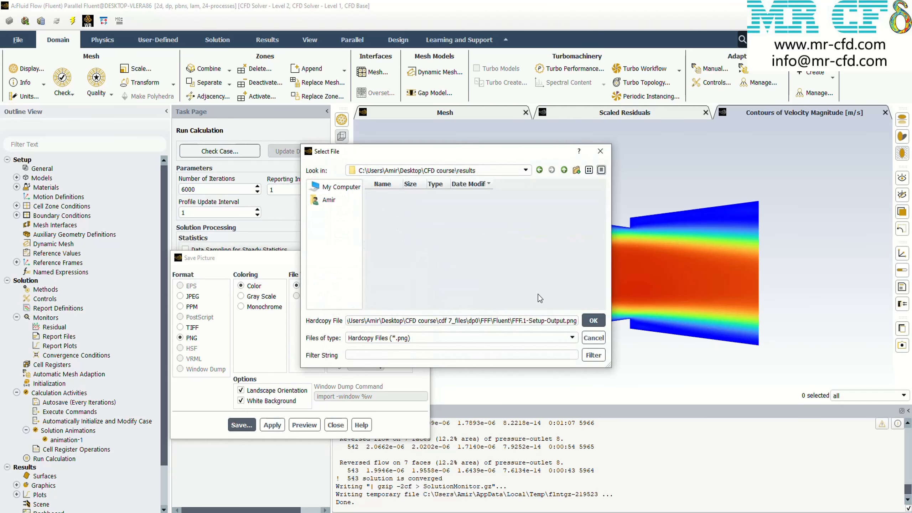
{"action": "left_click", "coordinate": [411, 320]}
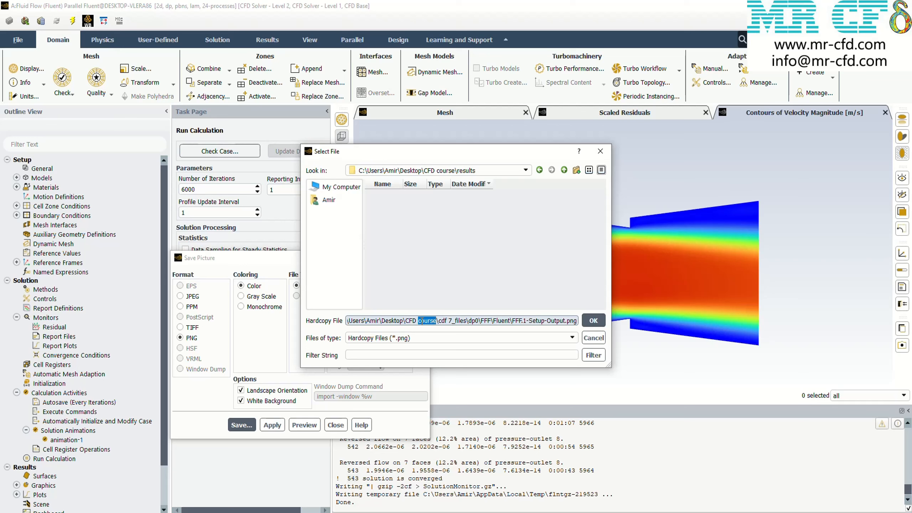
{"action": "triple_click", "coordinate": [421, 320]}
{"action": "type", "text": "simple-543"}
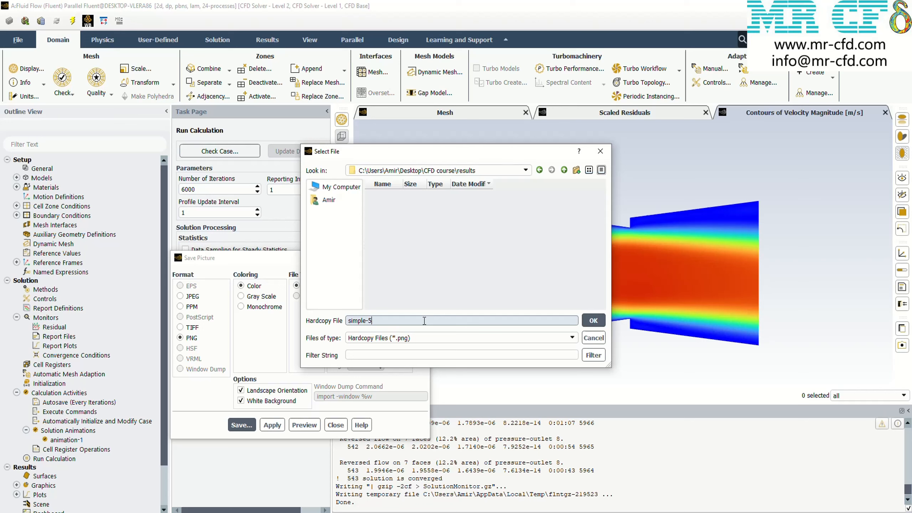
{"action": "left_click", "coordinate": [603, 322]}
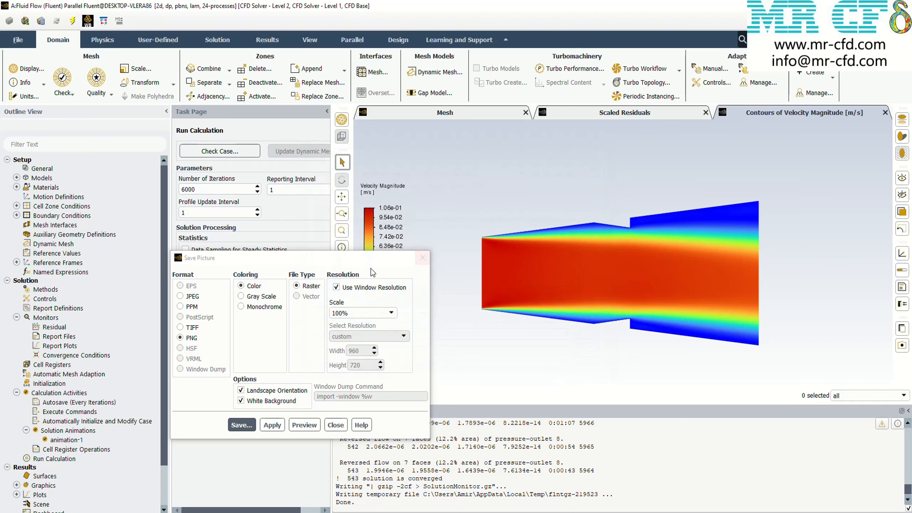
{"action": "left_click", "coordinate": [420, 259]}
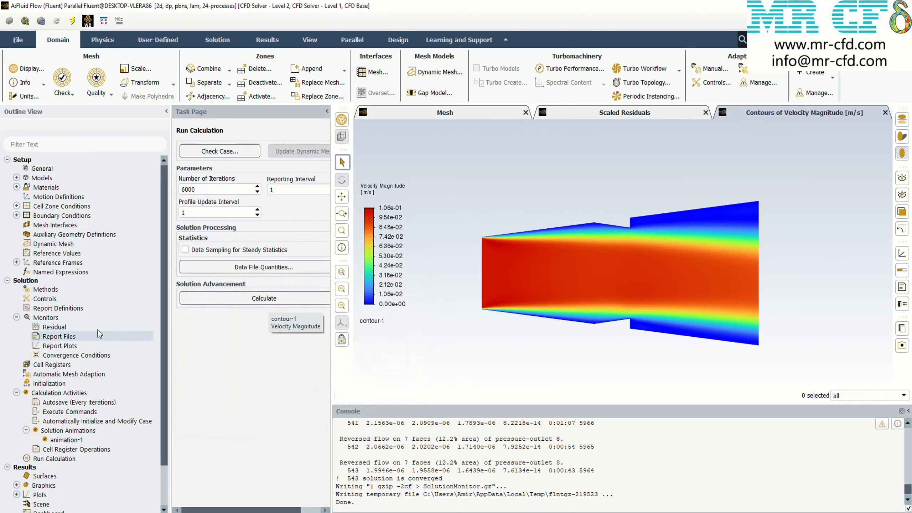
Set the pressure-velocity coupling scheme to SIMPLEC in the solution methods
{"action": "left_click", "coordinate": [52, 291]}
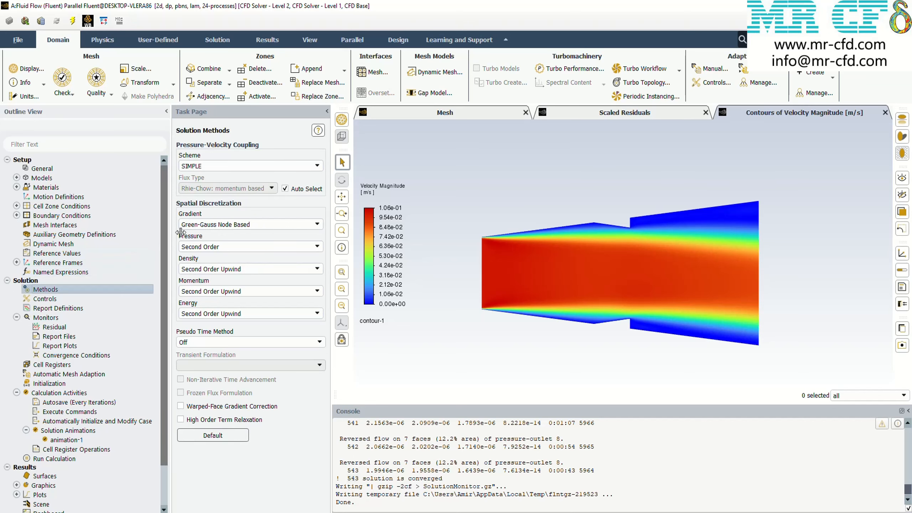
{"action": "left_click", "coordinate": [203, 167]}
{"action": "left_click", "coordinate": [203, 183]}
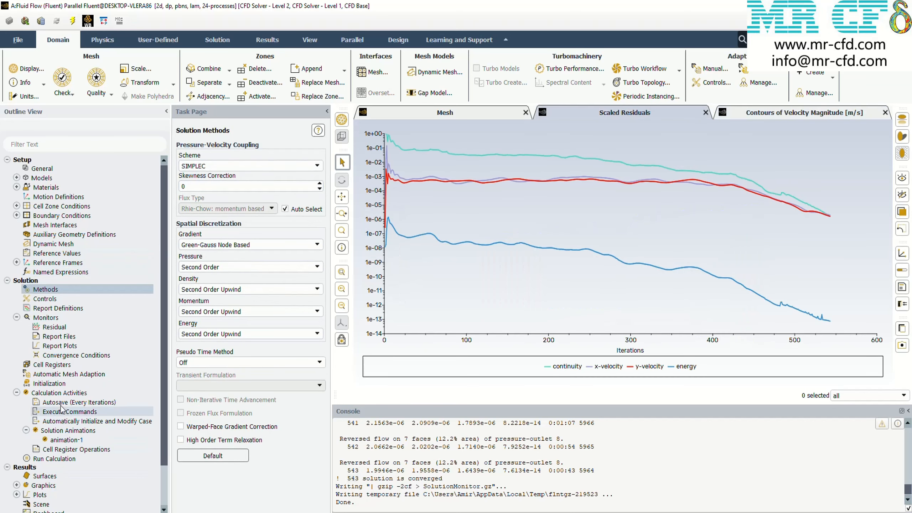
Reinitialize the solution, run the calculation with the SIMPLEC scheme and monitor its scaled residuals
{"action": "left_click", "coordinate": [49, 383]}
{"action": "left_click", "coordinate": [53, 458]}
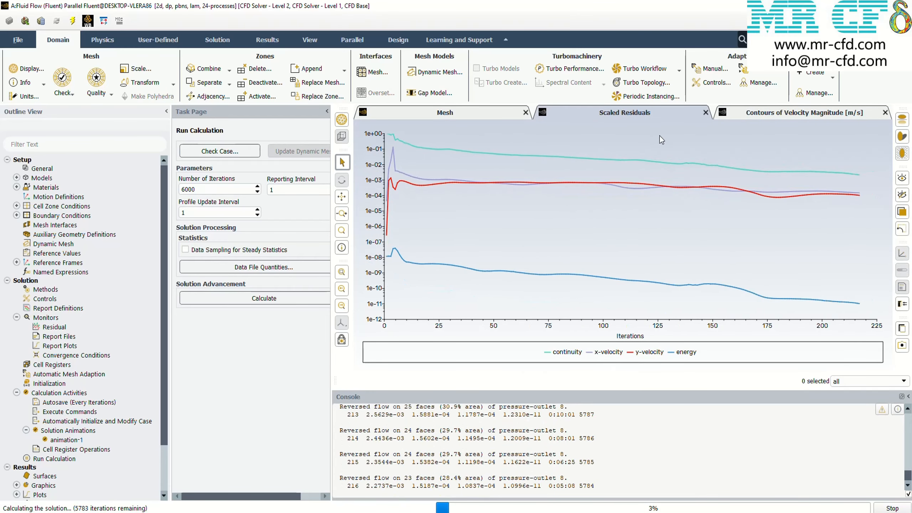
{"action": "left_click", "coordinate": [653, 113]}
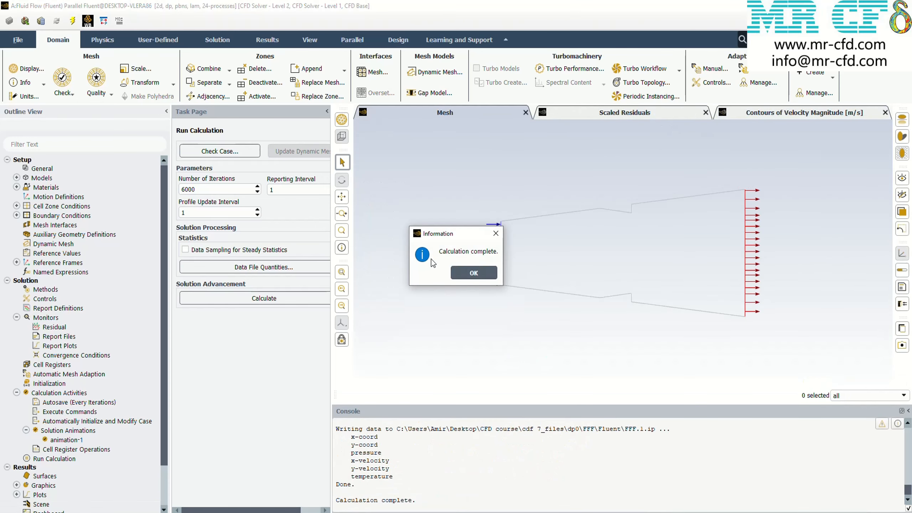
{"action": "left_click", "coordinate": [466, 271]}
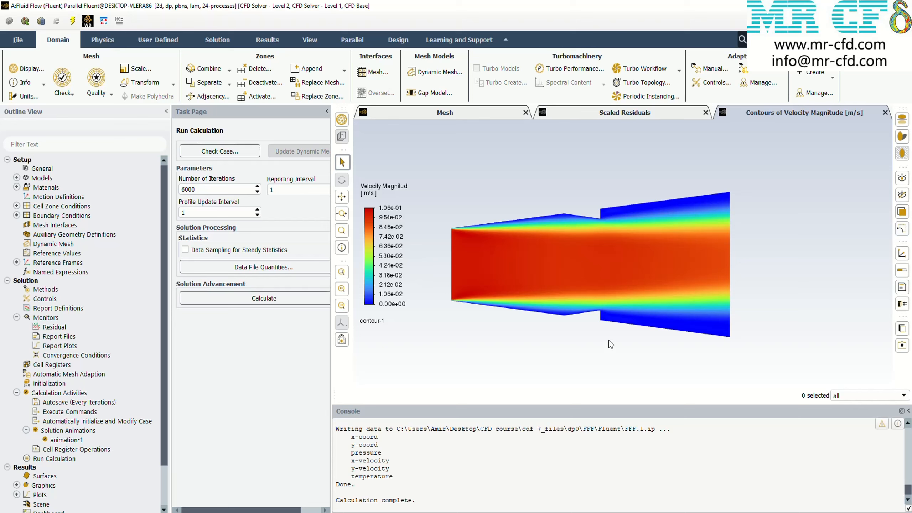
Save the SIMPLEC velocity contour plot as simplec-373.png, taking the converged iteration number from the solver output
{"action": "left_click", "coordinate": [902, 345]}
{"action": "left_click", "coordinate": [367, 320]}
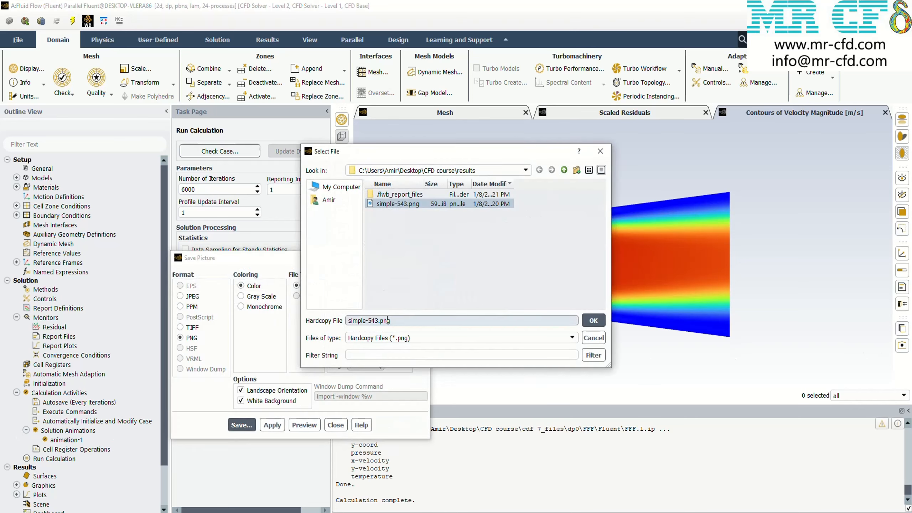
{"action": "left_click", "coordinate": [366, 320]}
{"action": "type", "text": "d"}
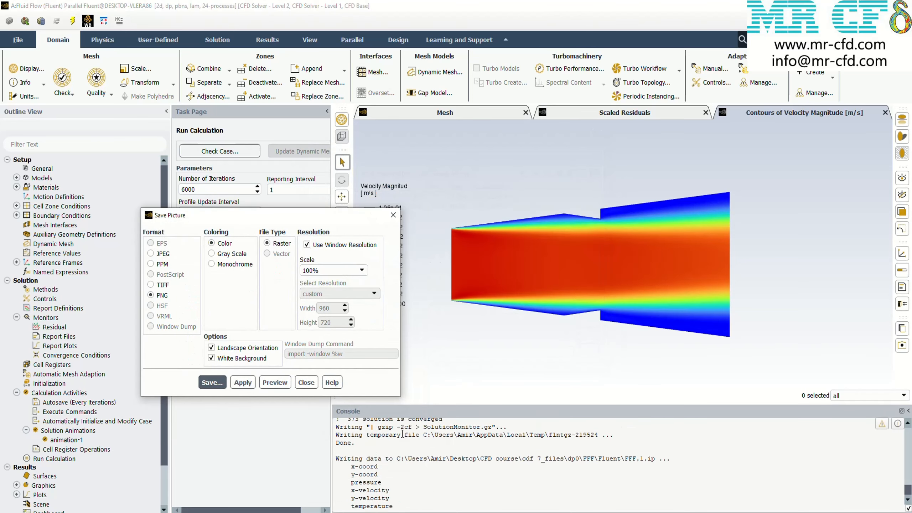
{"action": "left_click", "coordinate": [212, 381]}
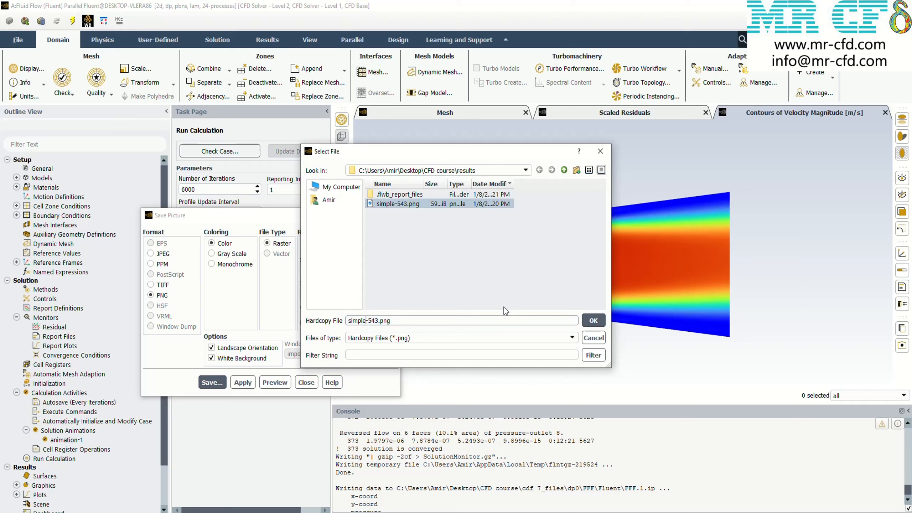
{"action": "left_click", "coordinate": [367, 320]}
{"action": "type", "text": "c"}
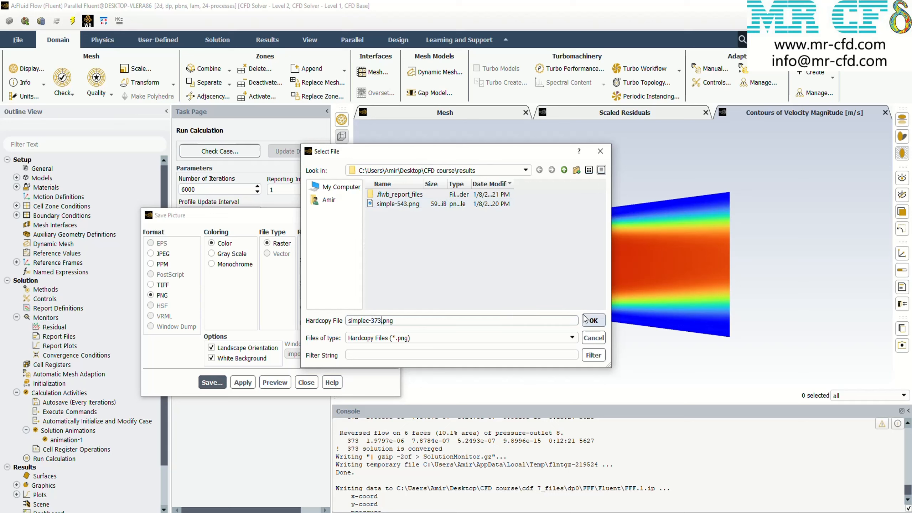
{"action": "left_click", "coordinate": [593, 319]}
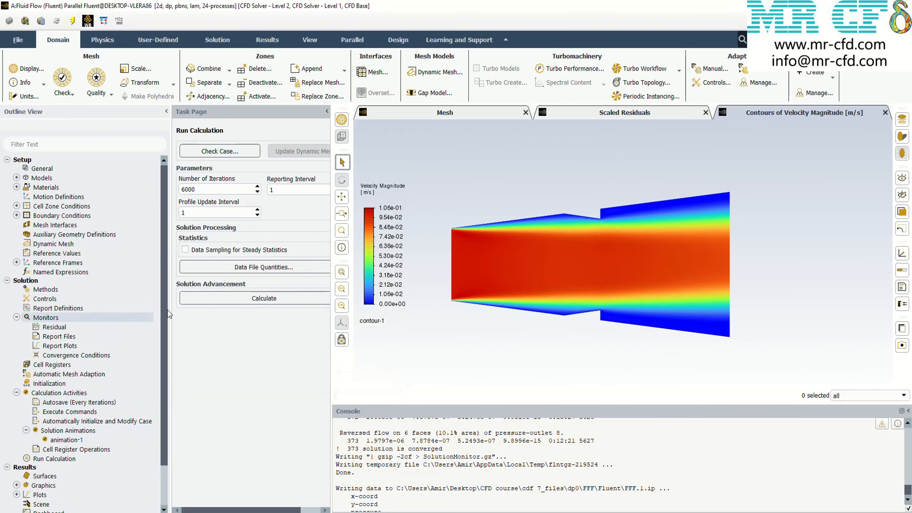
Change the pressure-velocity coupling scheme to PISO in the solution methods
{"action": "left_click", "coordinate": [66, 439]}
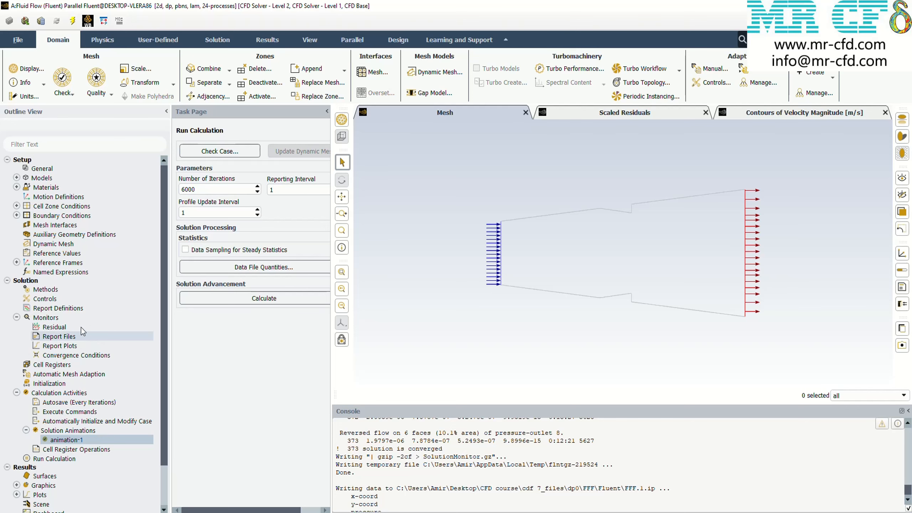
{"action": "left_click", "coordinate": [54, 290]}
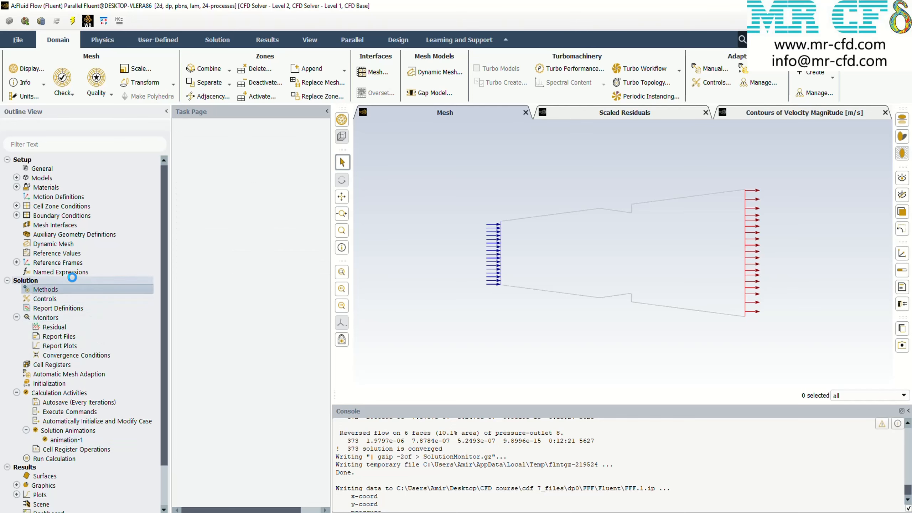
{"action": "left_click", "coordinate": [224, 167]}
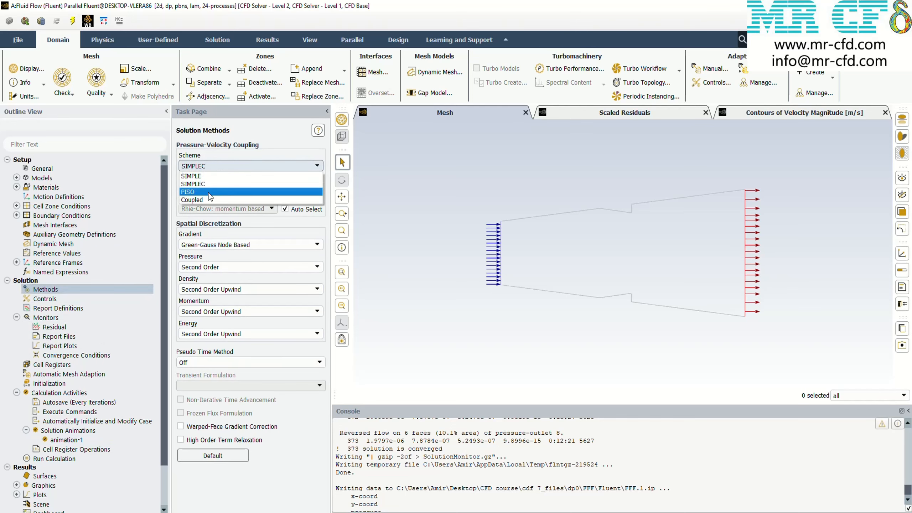
{"action": "left_click", "coordinate": [224, 176]}
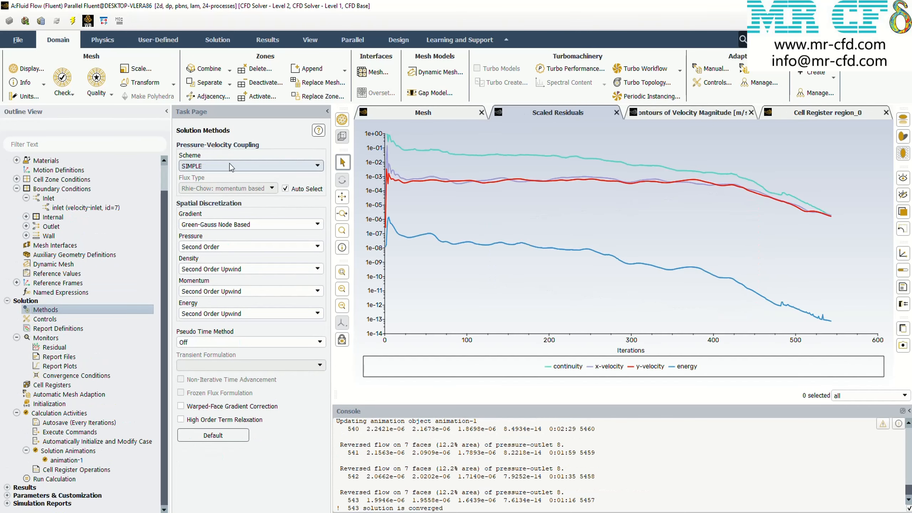
{"action": "left_click", "coordinate": [229, 164]}
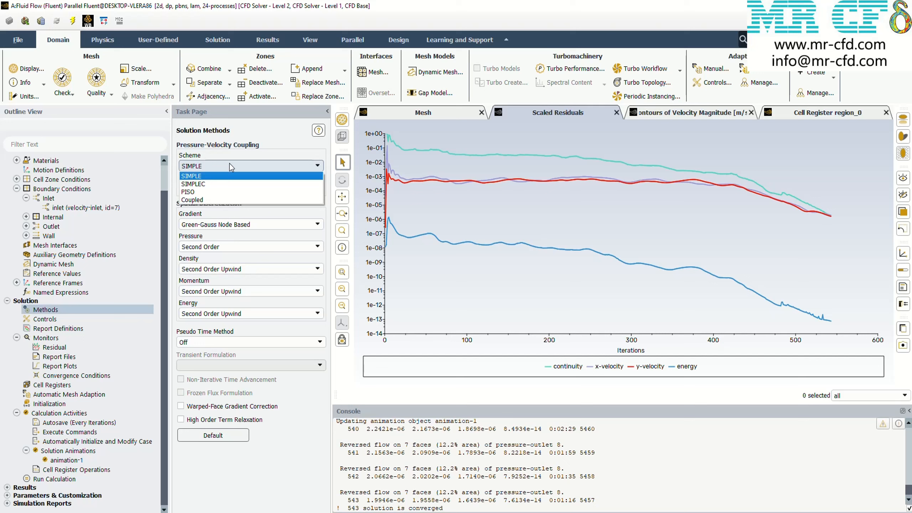
{"action": "left_click", "coordinate": [212, 194]}
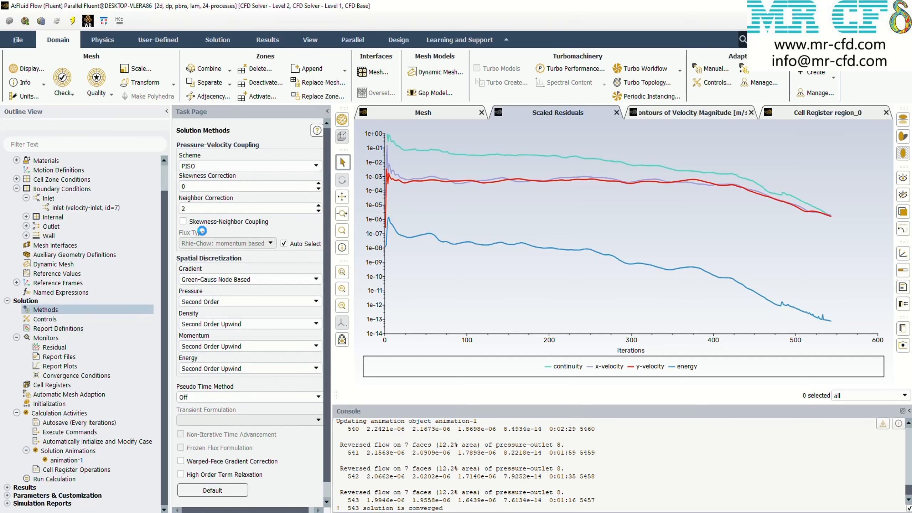
Reinitialize the solution, run the calculation with the PISO scheme and display the velocity magnitude contours
{"action": "left_click", "coordinate": [49, 404]}
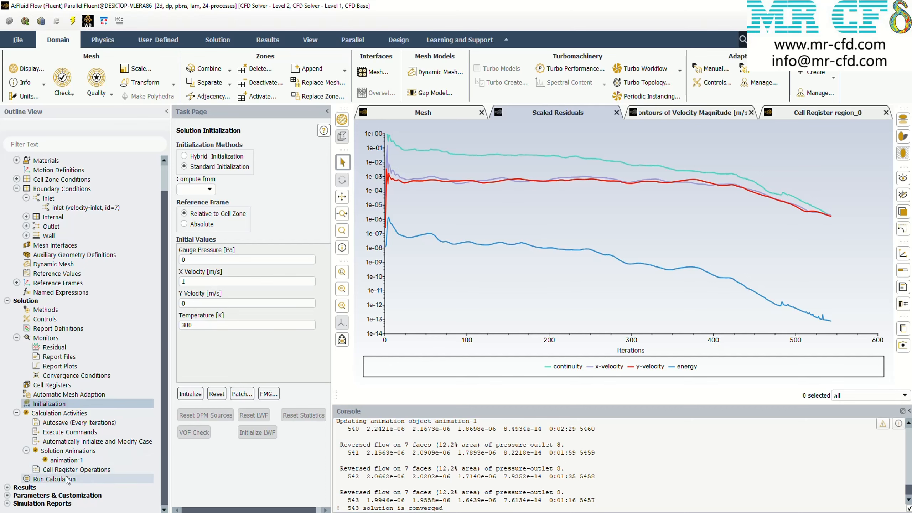
{"action": "left_click", "coordinate": [53, 479]}
{"action": "left_click", "coordinate": [231, 305]}
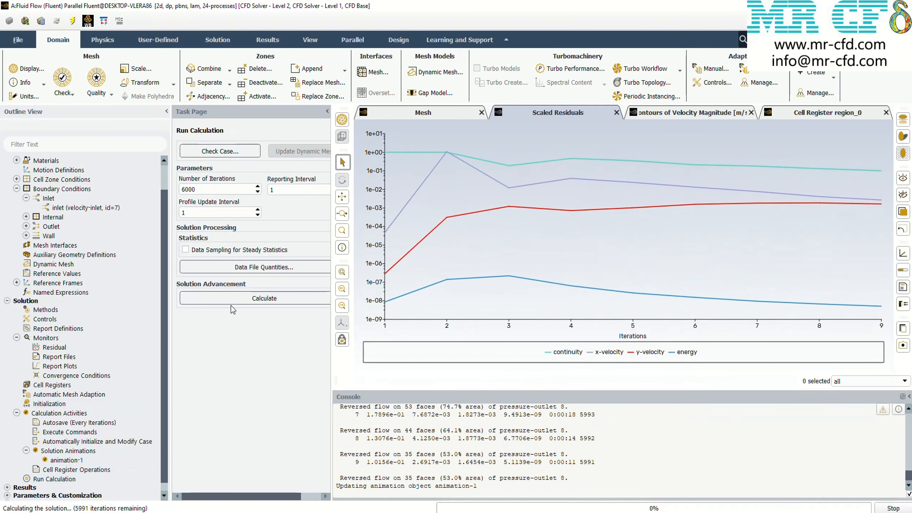
{"action": "left_click", "coordinate": [639, 112]}
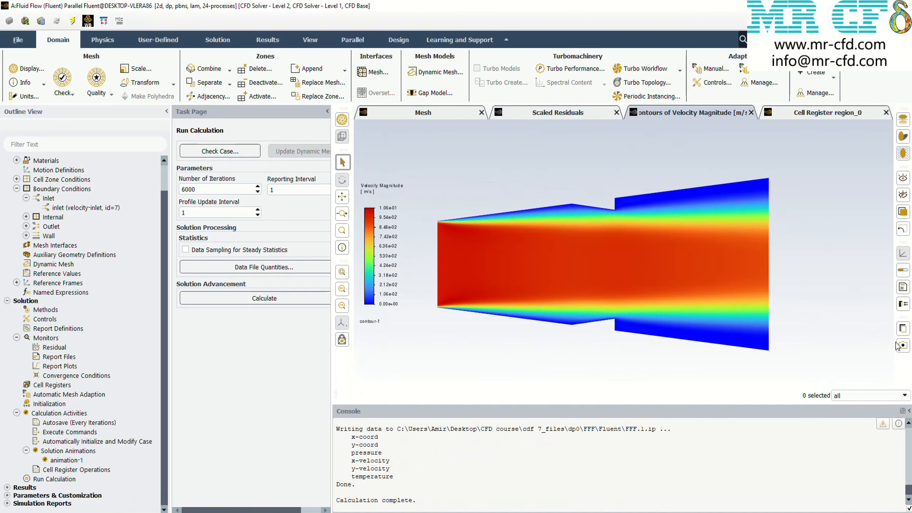
Save the PISO velocity contour plot as PISO-322.png in the results folder
{"action": "left_click", "coordinate": [902, 345]}
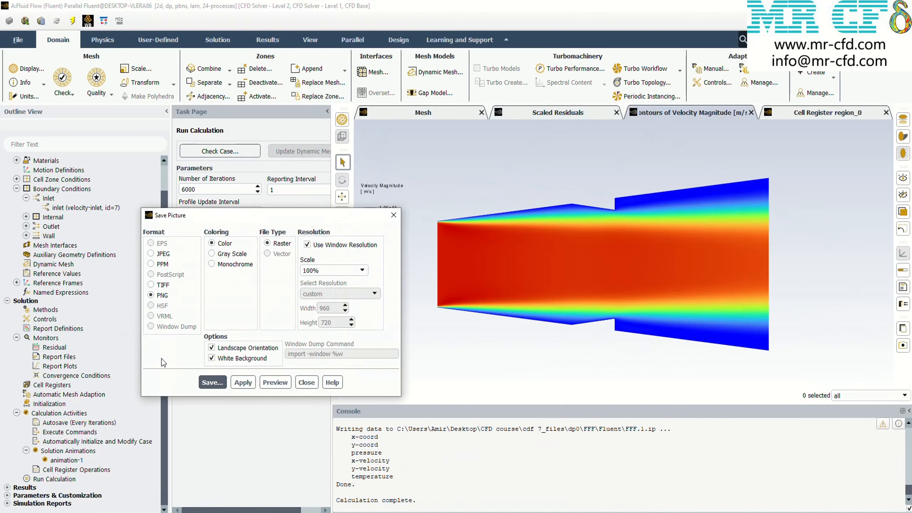
{"action": "left_click", "coordinate": [213, 382]}
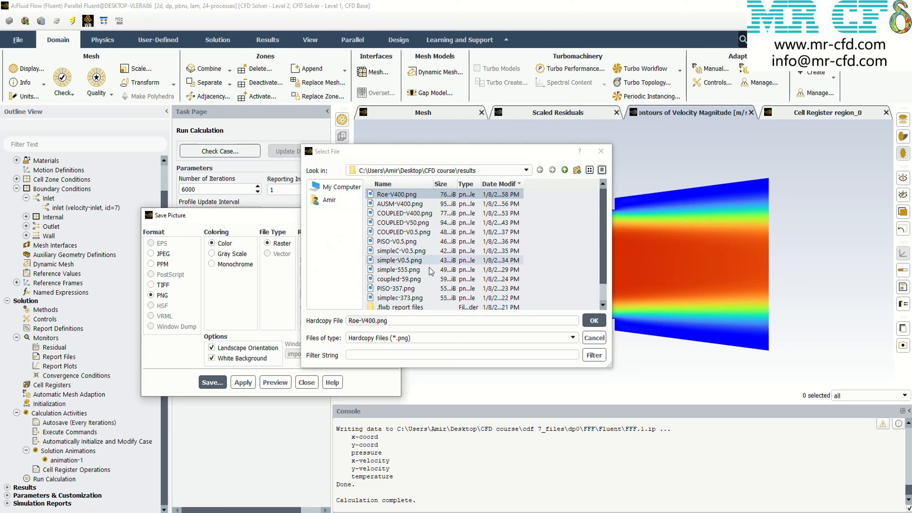
{"action": "left_click", "coordinate": [399, 289]}
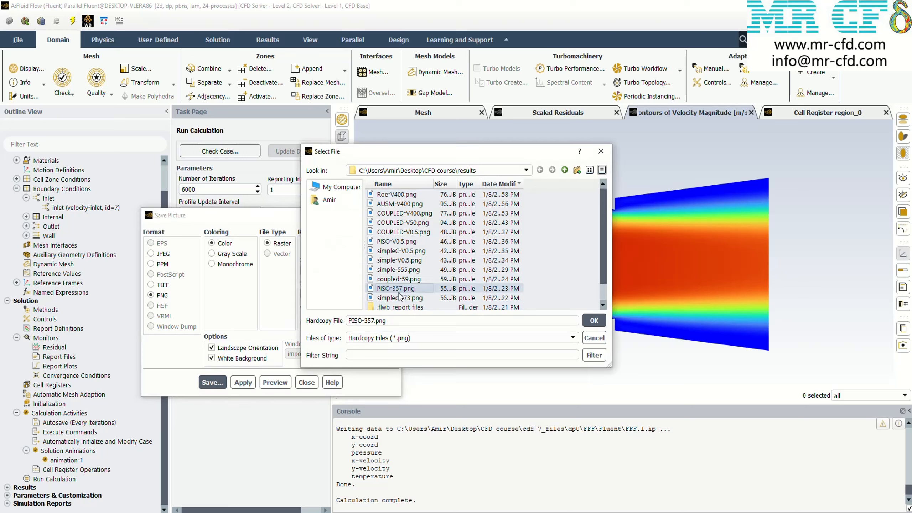
{"action": "left_click", "coordinate": [370, 320]}
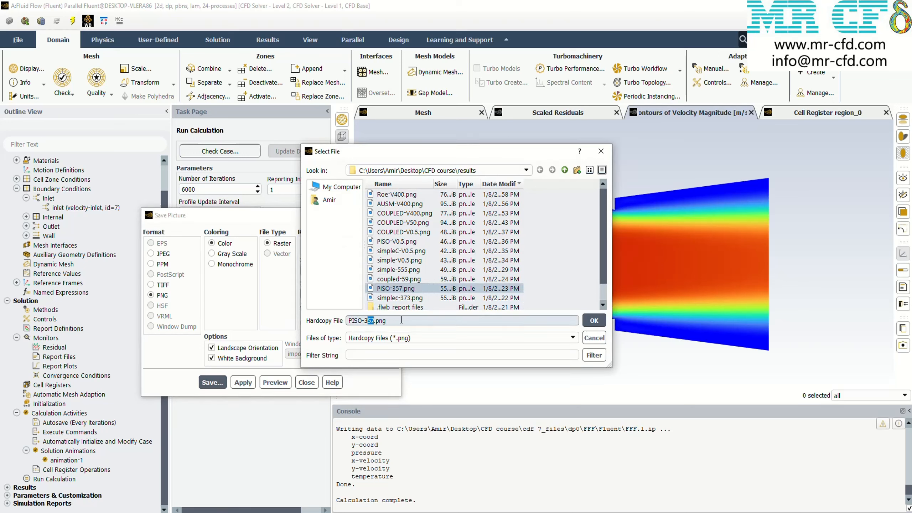
{"action": "type", "text": "22"}
{"action": "left_click", "coordinate": [594, 320]}
{"action": "left_click", "coordinate": [212, 382]}
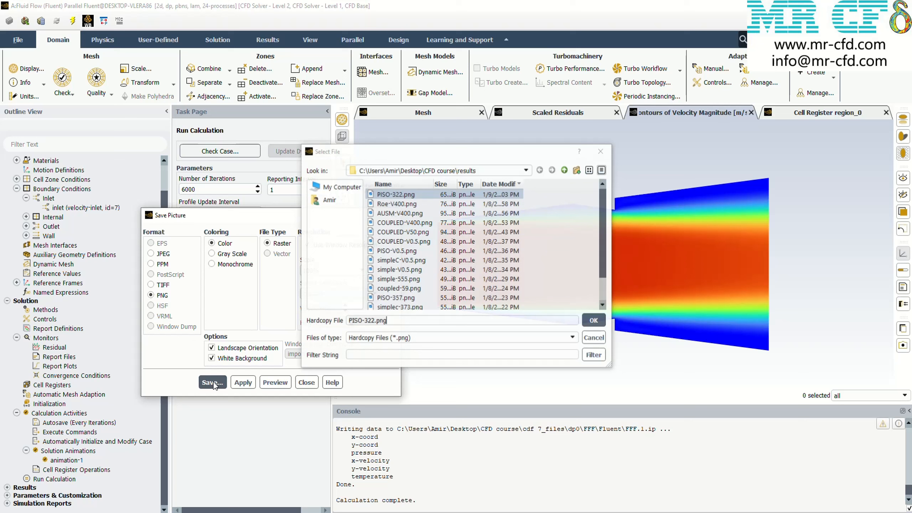
{"action": "left_click", "coordinate": [600, 152]}
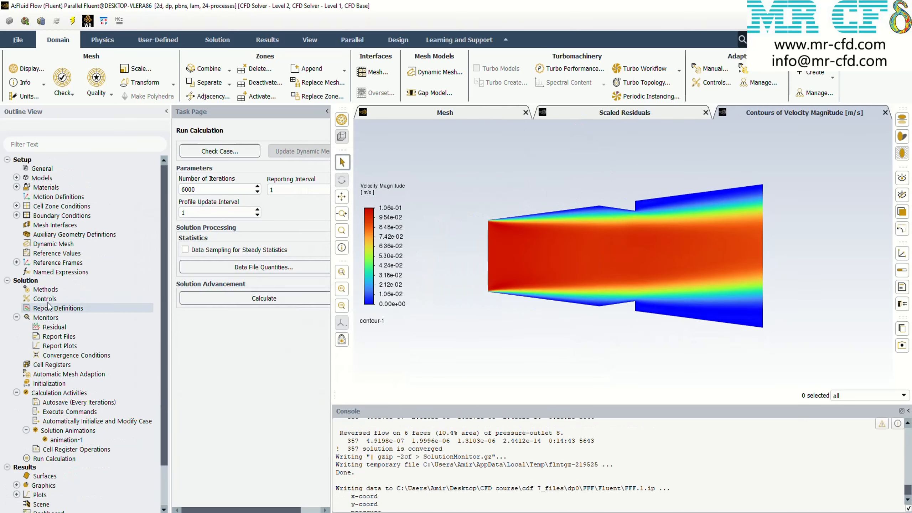
Change the pressure-velocity coupling scheme to Coupled in the solution methods
{"action": "left_click", "coordinate": [56, 290]}
{"action": "left_click", "coordinate": [248, 166]}
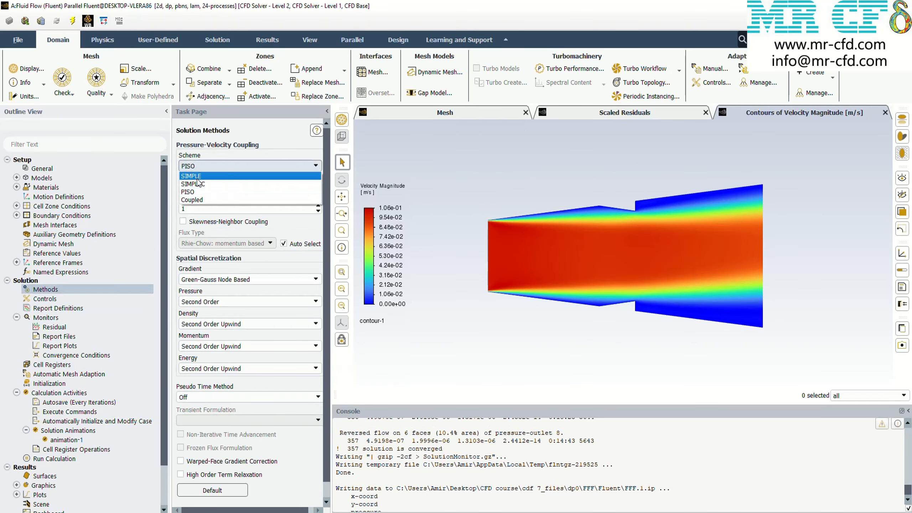
{"action": "left_click", "coordinate": [202, 206]}
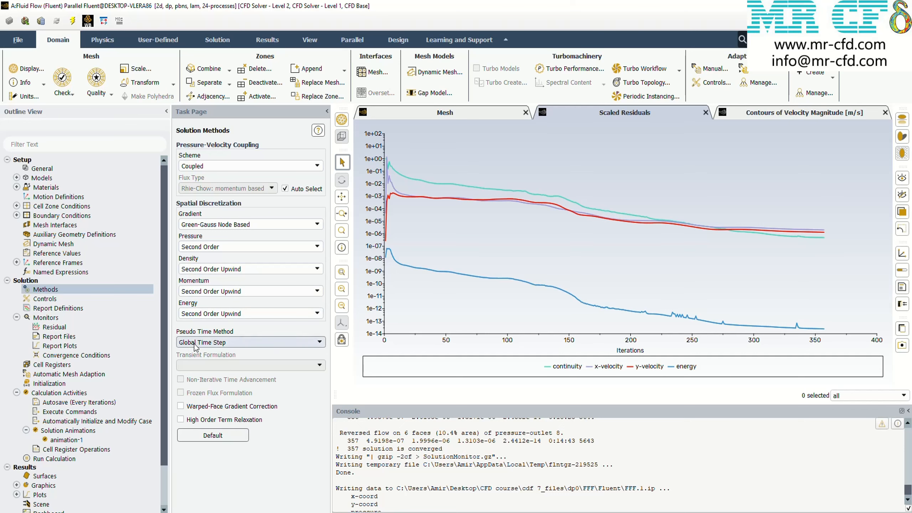
Reinitialize the solution, run the calculation with the Coupled scheme and display the velocity magnitude contours
{"action": "left_click", "coordinate": [67, 385]}
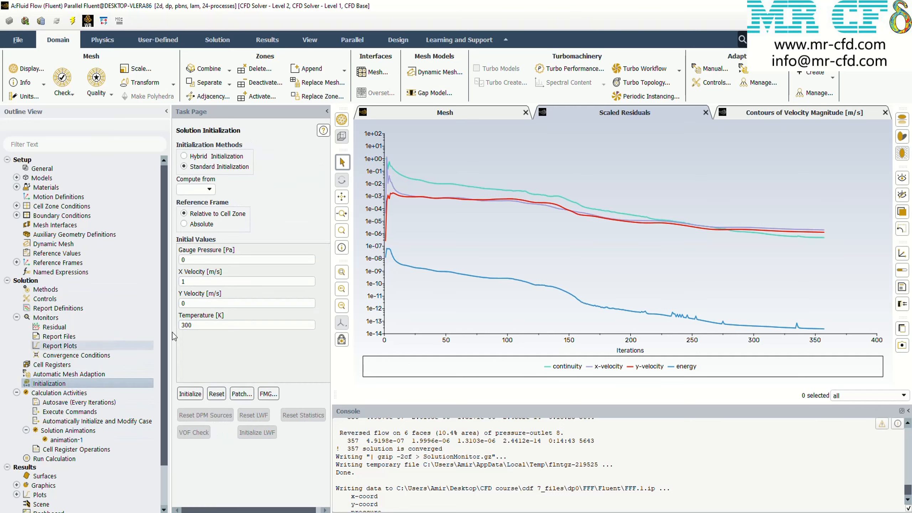
{"action": "left_click", "coordinate": [192, 394]}
{"action": "left_click", "coordinate": [506, 284]}
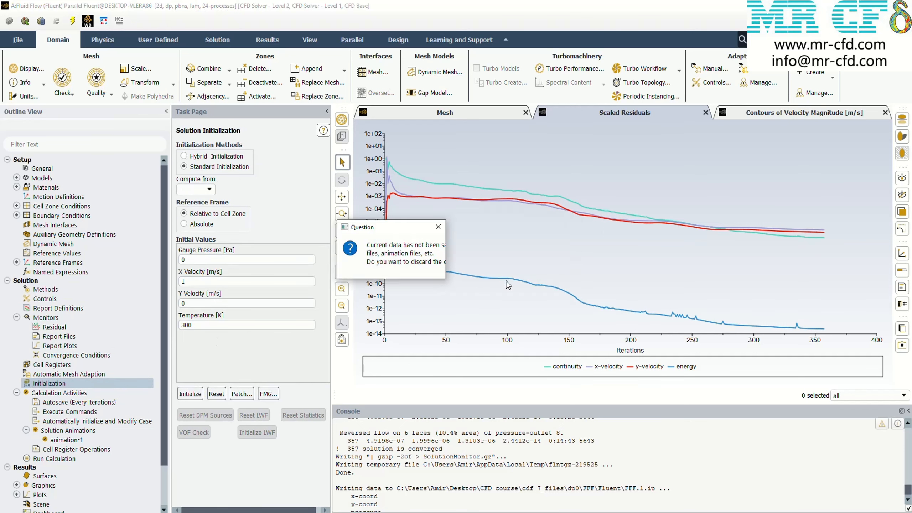
{"action": "left_click", "coordinate": [81, 459]}
{"action": "left_click", "coordinate": [223, 373]}
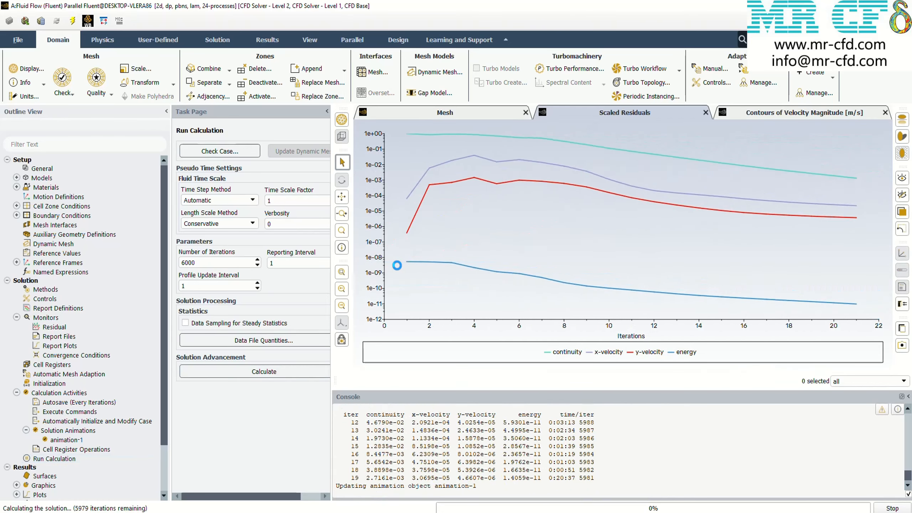
{"action": "left_click", "coordinate": [463, 274]}
{"action": "left_click", "coordinate": [786, 113]}
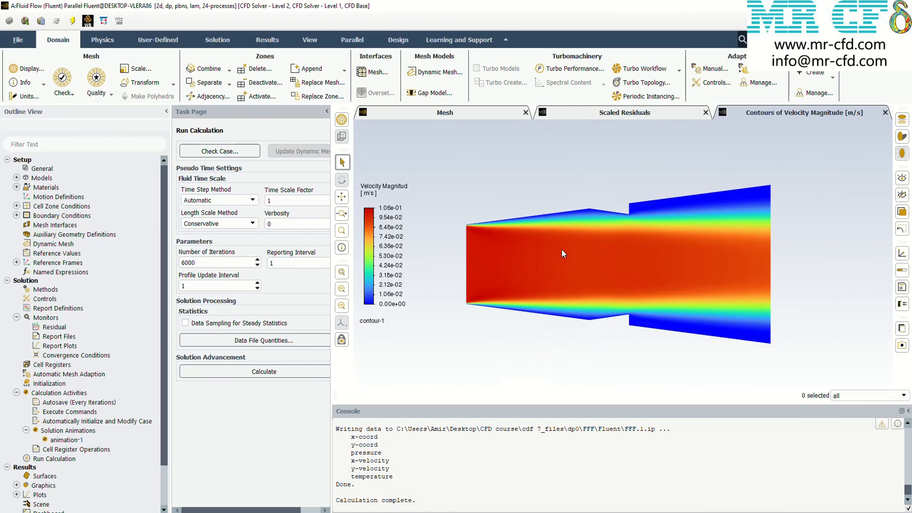
Save the Coupled velocity contour plot as coupled-59, taking the converged iteration number from the solver output
{"action": "left_click", "coordinate": [899, 350]}
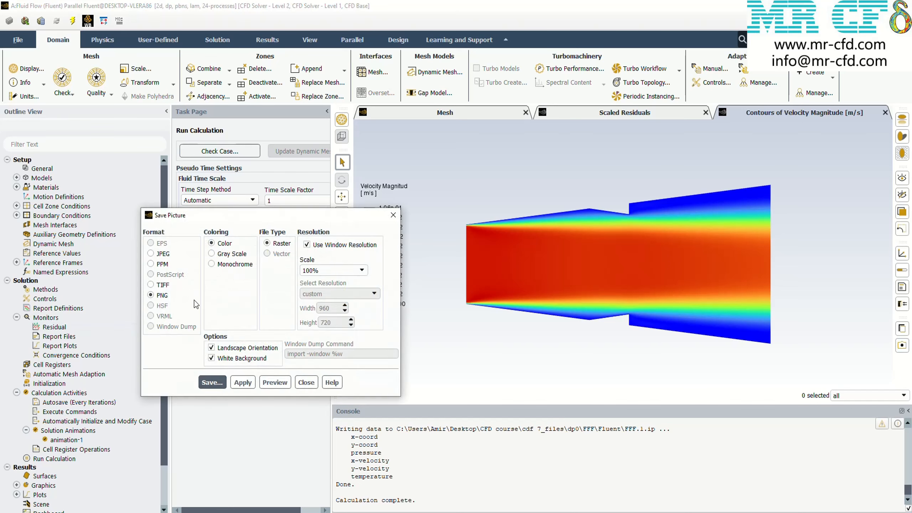
{"action": "left_click", "coordinate": [215, 383]}
{"action": "left_click_drag", "start_coordinate": [366, 318], "coordinate": [349, 330]}
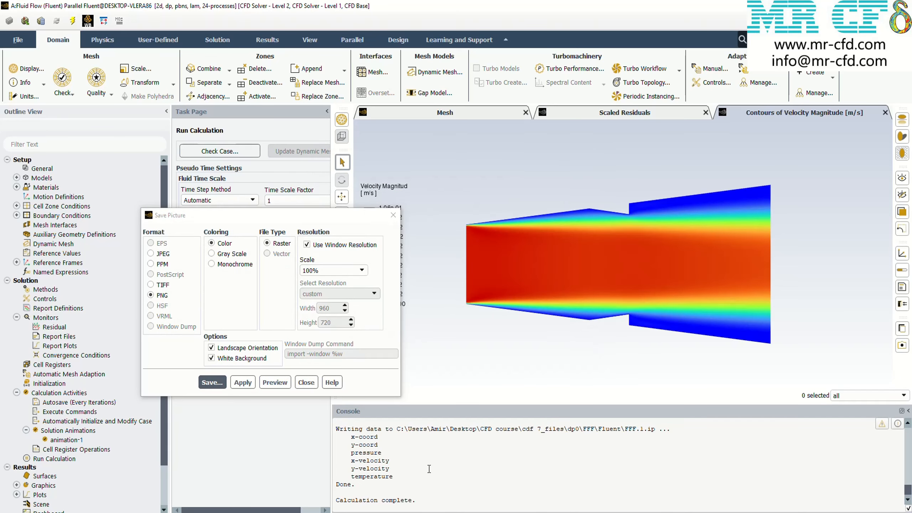
{"action": "scroll", "coordinate": [429, 469], "scroll_direction": "up", "scroll_amount": 3}
{"action": "left_click", "coordinate": [213, 382]}
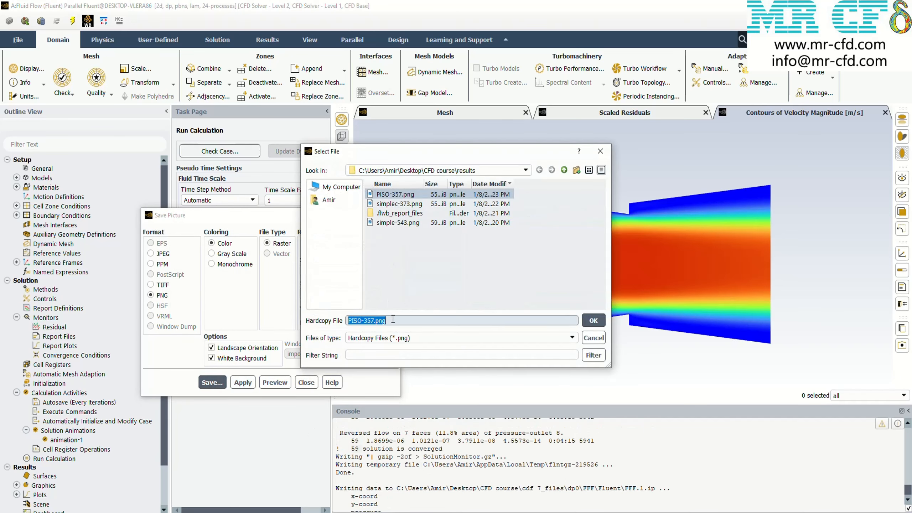
{"action": "type", "text": "coupled-59"}
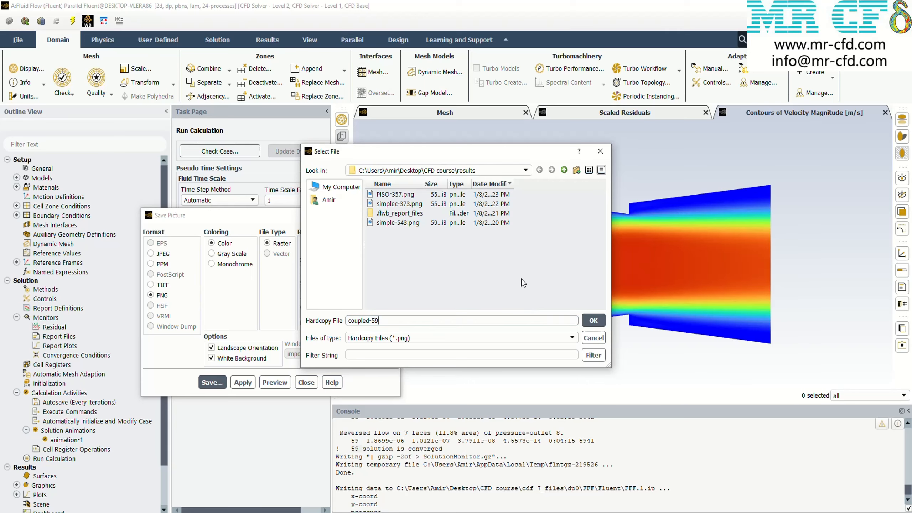
{"action": "left_click", "coordinate": [593, 320]}
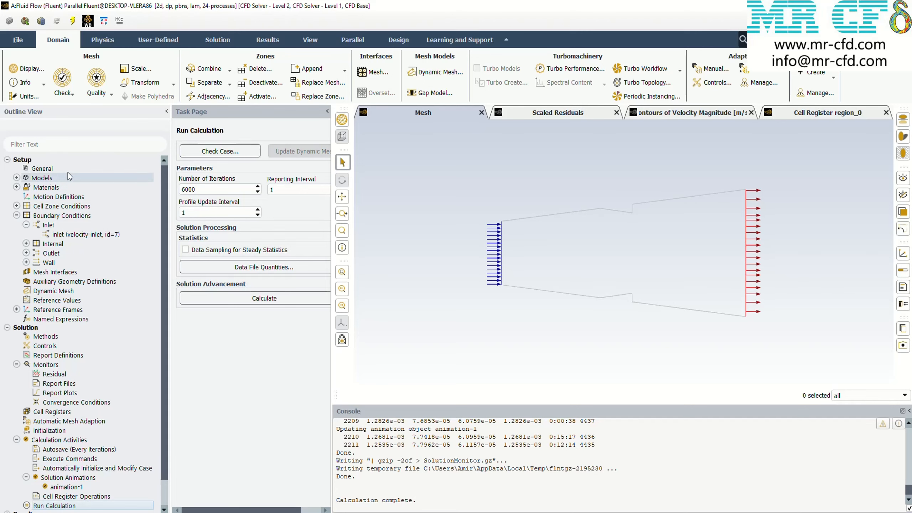
Switch the solver type to Density-Based and review its solution methods
{"action": "left_click", "coordinate": [42, 168]}
{"action": "left_click", "coordinate": [202, 226]}
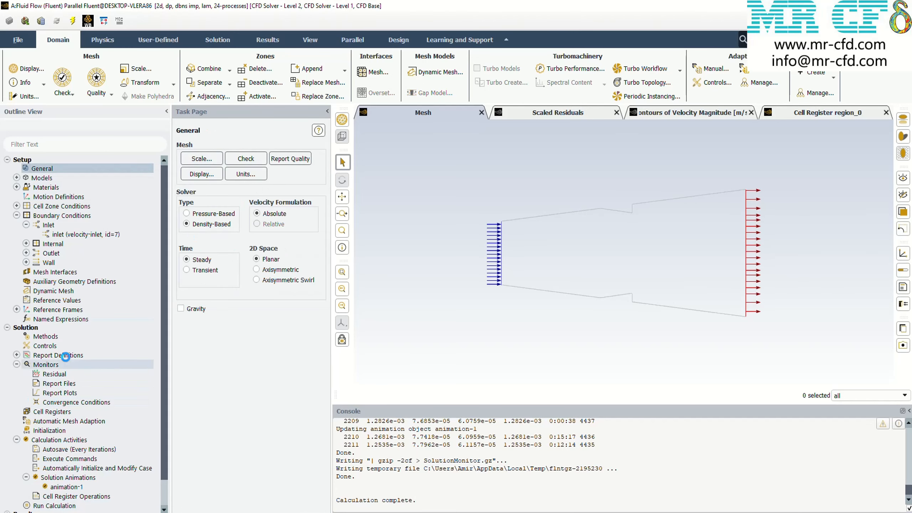
{"action": "left_click", "coordinate": [45, 336]}
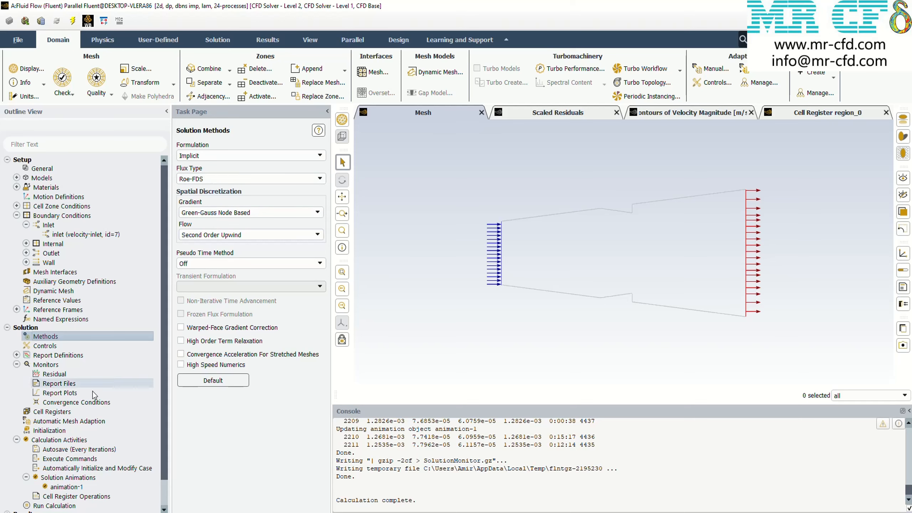
Reinitialize the solution, discarding the current data, and run the density-based calculation with the Roe-FDS flux type
{"action": "left_click", "coordinate": [49, 430]}
{"action": "left_click", "coordinate": [190, 394]}
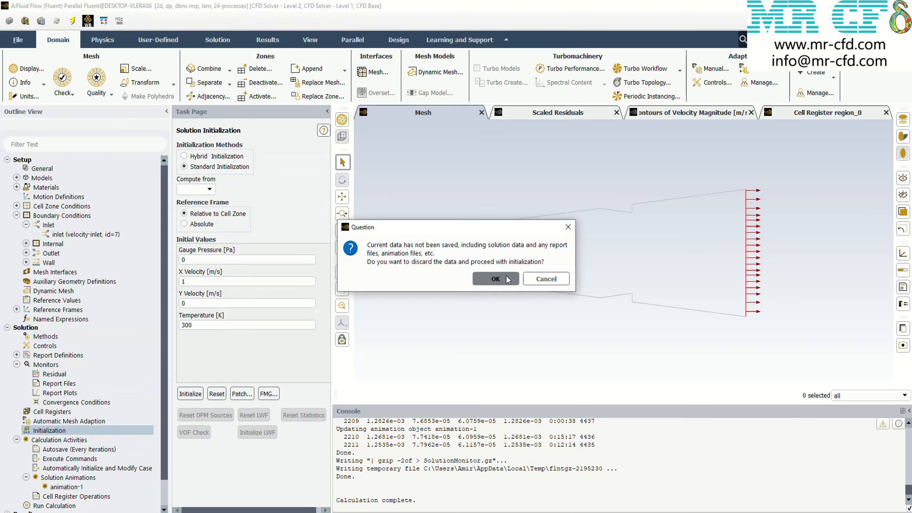
{"action": "left_click", "coordinate": [496, 279]}
{"action": "scroll", "coordinate": [72, 431], "scroll_direction": "down", "scroll_amount": 1}
{"action": "left_click", "coordinate": [54, 479]}
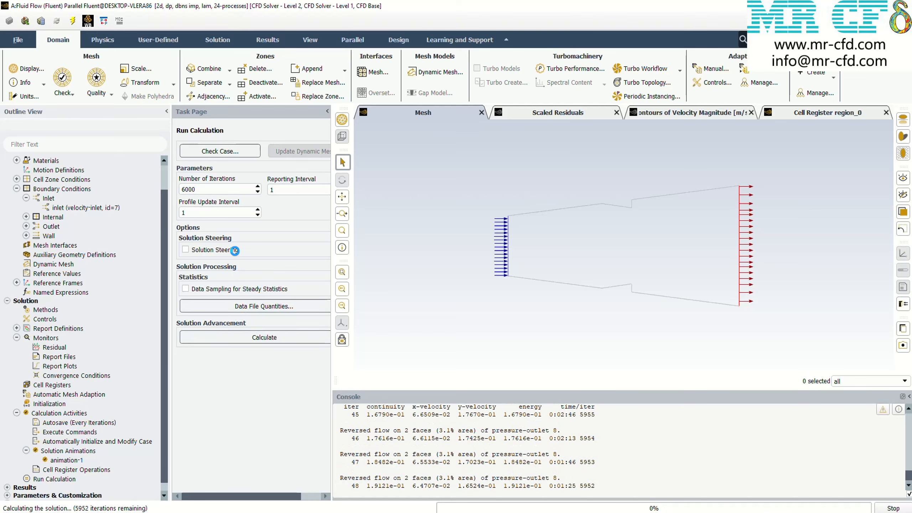
Monitor the Roe-FDS run's scaled residuals and velocity contours, and stop the calculation at about 1400 iterations
{"action": "left_click", "coordinate": [515, 116]}
{"action": "left_click", "coordinate": [652, 112]}
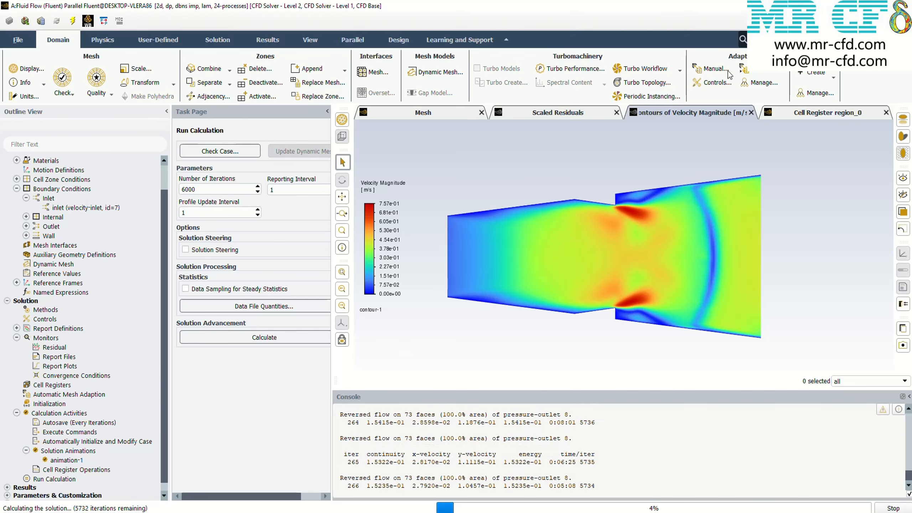
{"action": "left_click", "coordinate": [567, 113]}
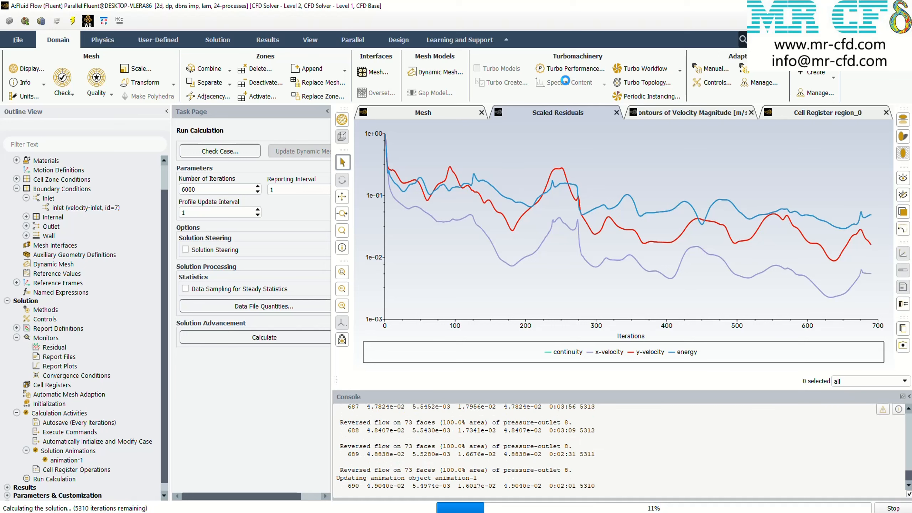
{"action": "left_click", "coordinate": [711, 115]}
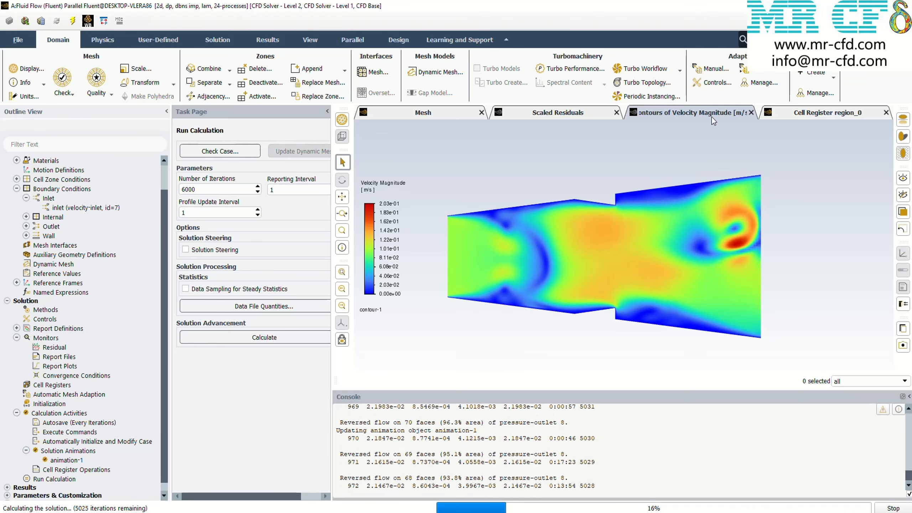
{"action": "left_click", "coordinate": [607, 113]}
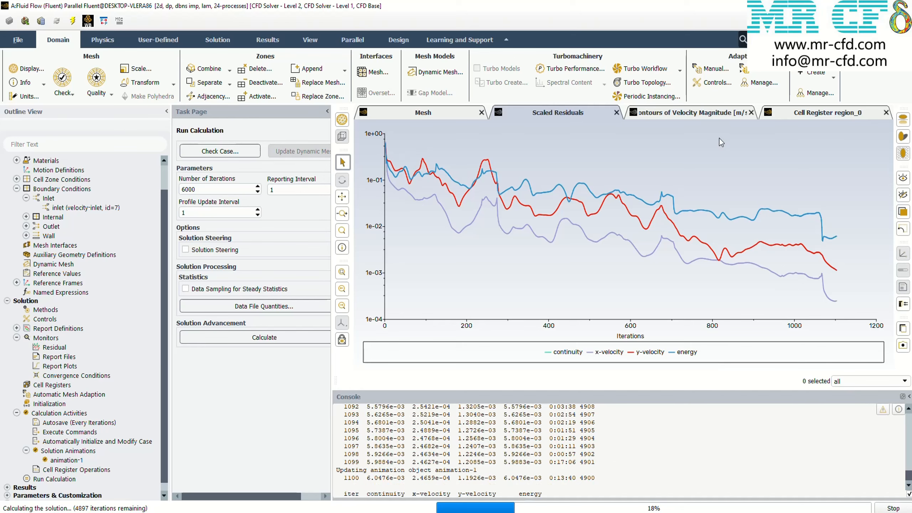
{"action": "left_click", "coordinate": [703, 112]}
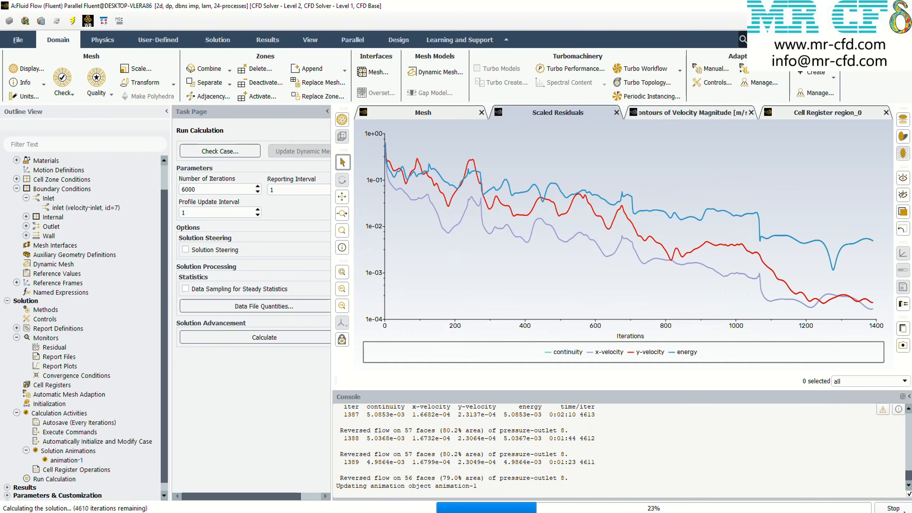
{"action": "left_click", "coordinate": [463, 273]}
Display the Roe-FDS velocity magnitude contours and save the picture as Roe1000.png
{"action": "left_click", "coordinate": [651, 113]}
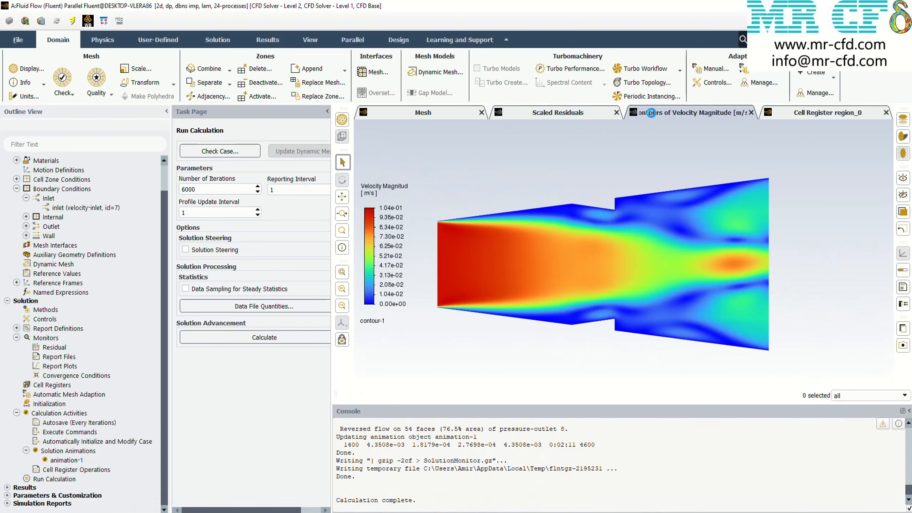
{"action": "left_click", "coordinate": [903, 345]}
{"action": "left_click", "coordinate": [213, 382]}
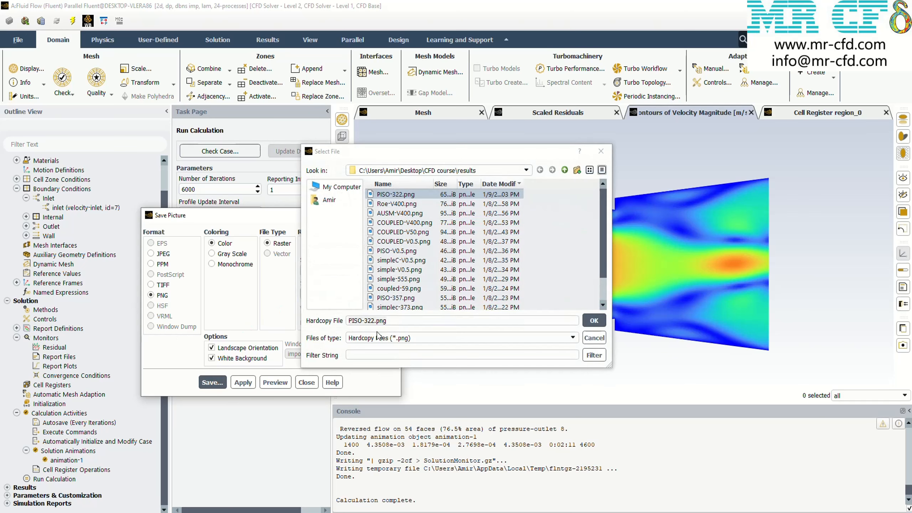
{"action": "type", "text": "Roe1000"}
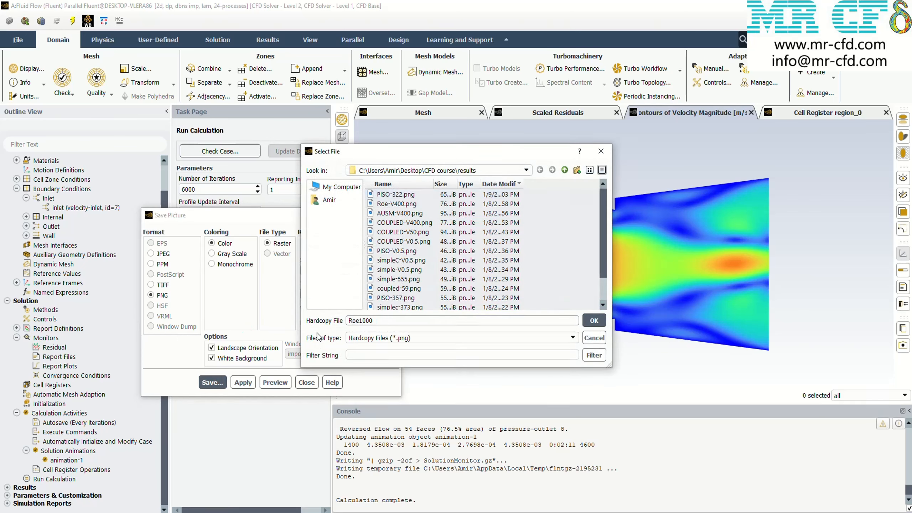
{"action": "left_click", "coordinate": [593, 320]}
{"action": "left_click", "coordinate": [306, 382]}
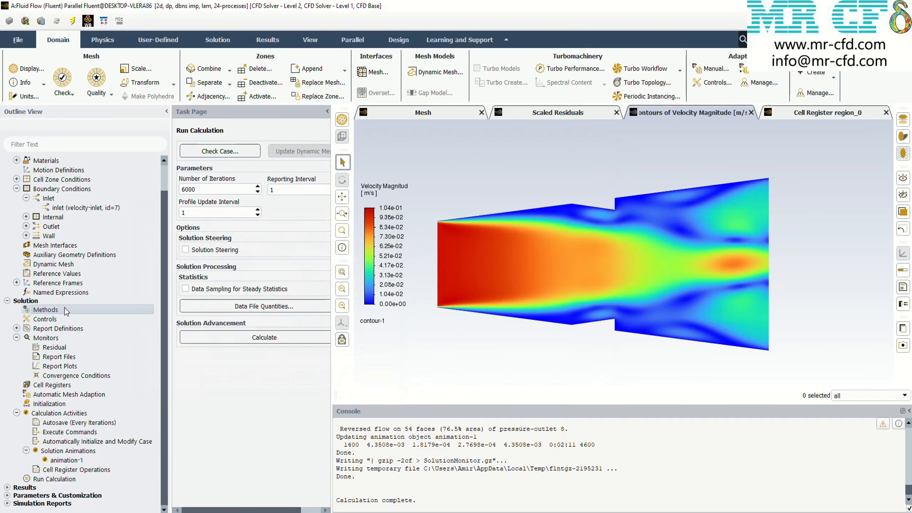
Keep the Implicit formulation and change the flux type to AUSM in the solution methods
{"action": "left_click", "coordinate": [45, 309]}
{"action": "left_click", "coordinate": [211, 156]}
{"action": "left_click", "coordinate": [222, 168]}
{"action": "left_click", "coordinate": [222, 179]}
{"action": "left_click", "coordinate": [217, 198]}
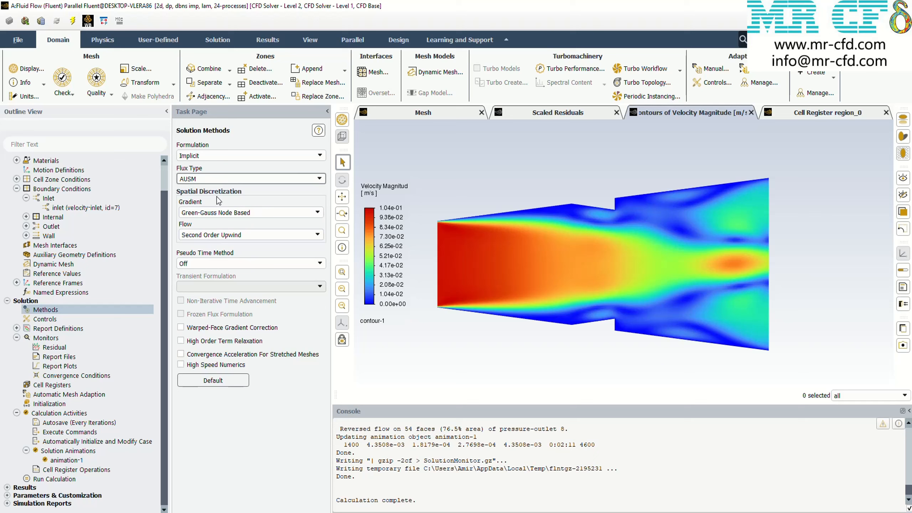
Reinitialize the solution, discarding the current data, and run the calculation with the AUSM flux type
{"action": "left_click", "coordinate": [50, 404]}
{"action": "left_click", "coordinate": [190, 393]}
{"action": "left_click", "coordinate": [532, 287]}
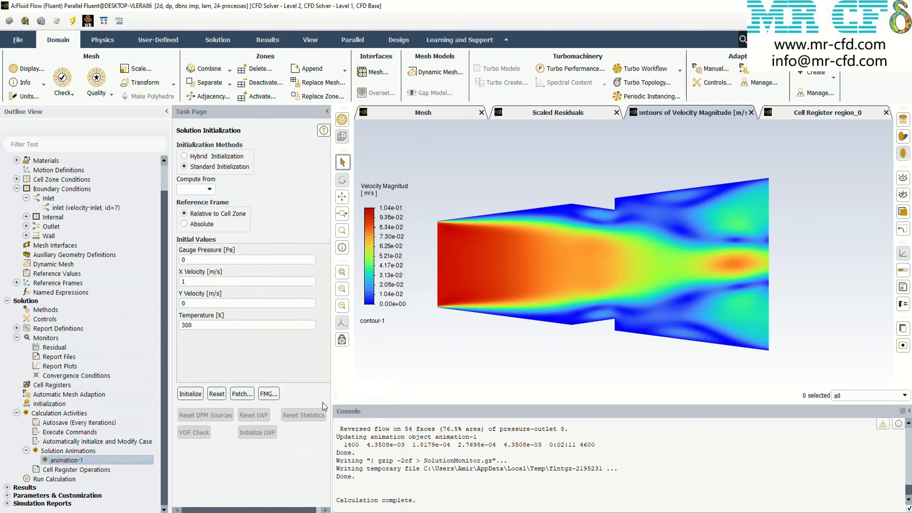
{"action": "left_click", "coordinate": [54, 479]}
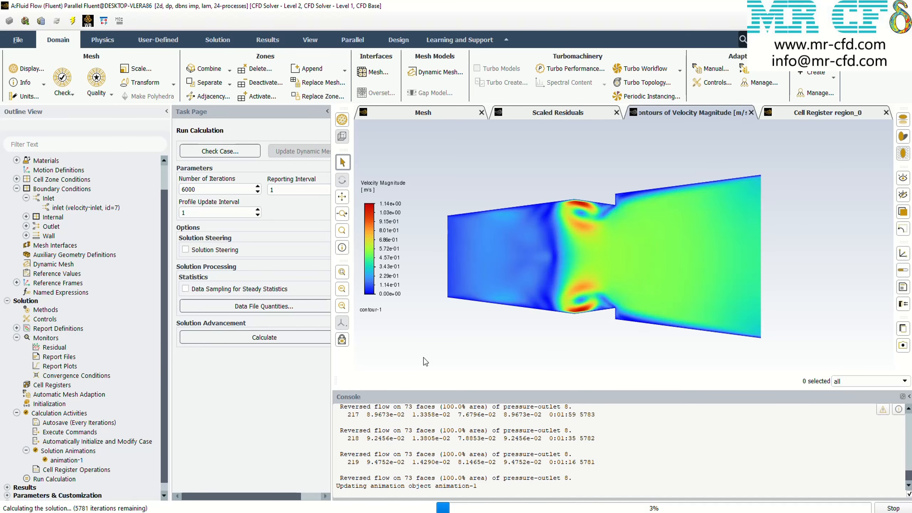
Monitor the AUSM run's scaled residuals and velocity contours, and stop the calculation at about 850 iterations
{"action": "left_click", "coordinate": [584, 115]}
{"action": "left_click", "coordinate": [664, 116]}
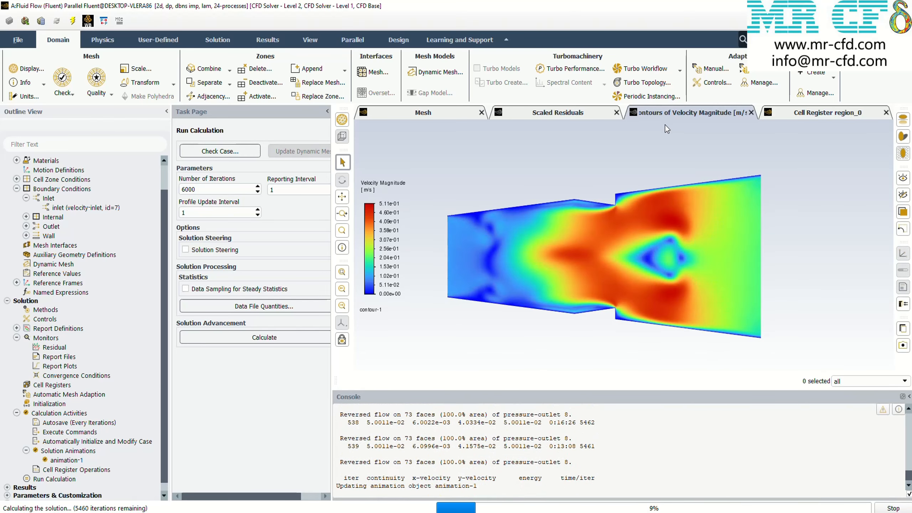
{"action": "left_click", "coordinate": [587, 116]}
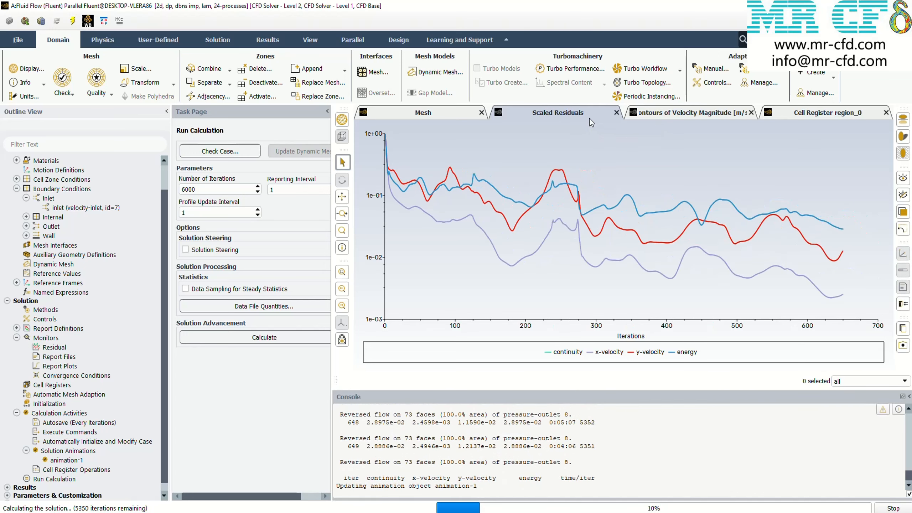
{"action": "left_click", "coordinate": [685, 117]}
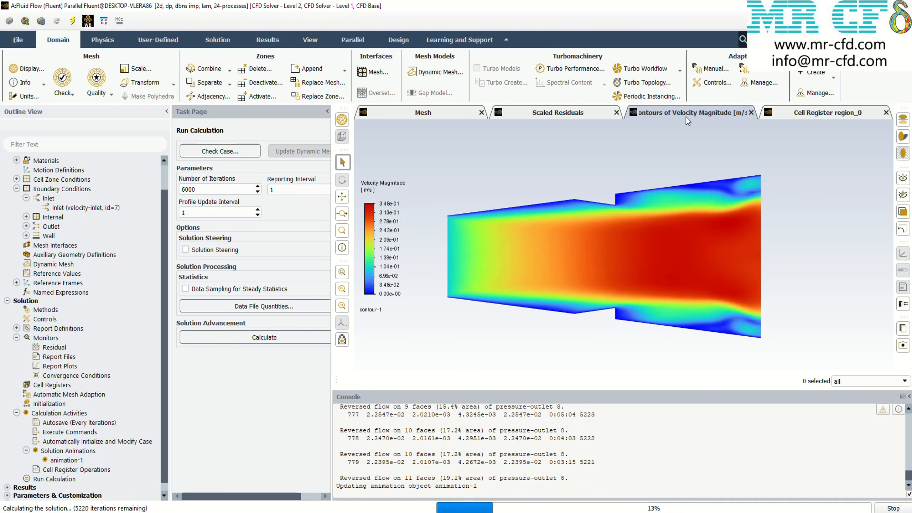
{"action": "left_click", "coordinate": [893, 508]}
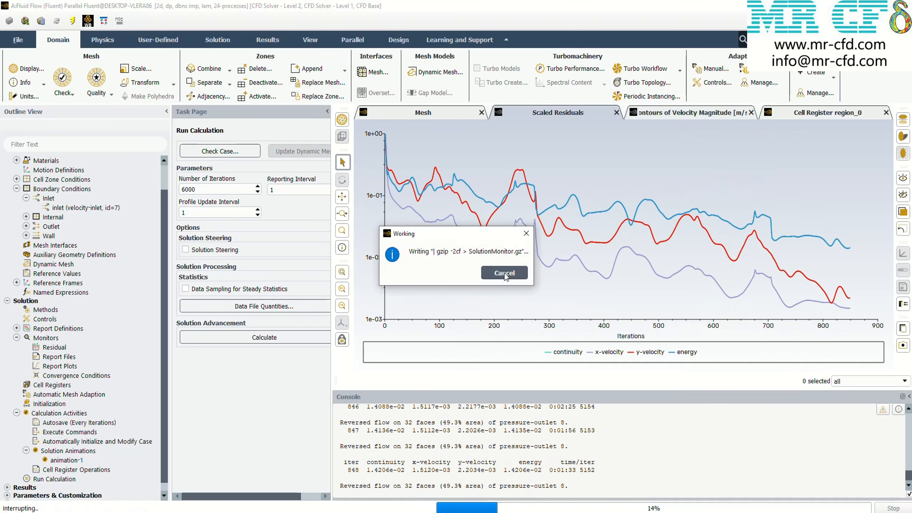
{"action": "left_click", "coordinate": [470, 278]}
Save the AUSM scaled residuals plot as a PNG picture named AUSM800
{"action": "left_click", "coordinate": [903, 345]}
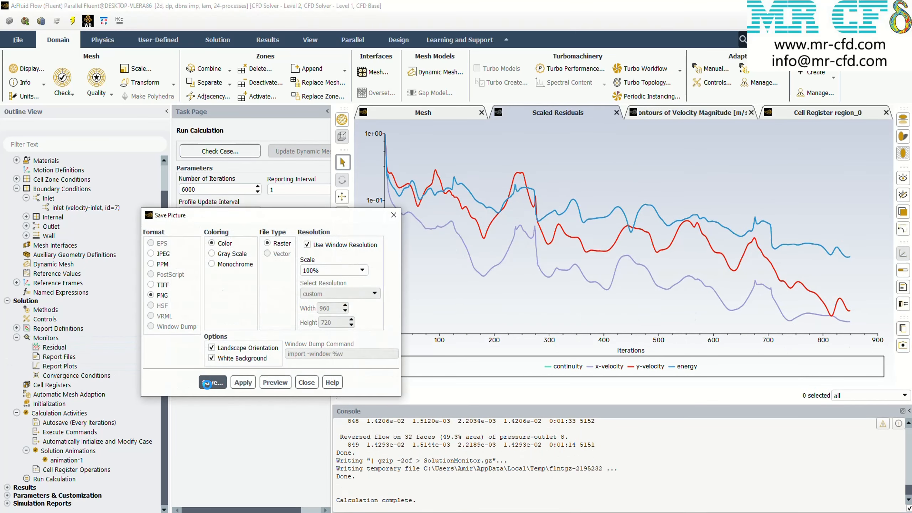
{"action": "left_click", "coordinate": [212, 382]}
{"action": "type", "text": "AUSM800"}
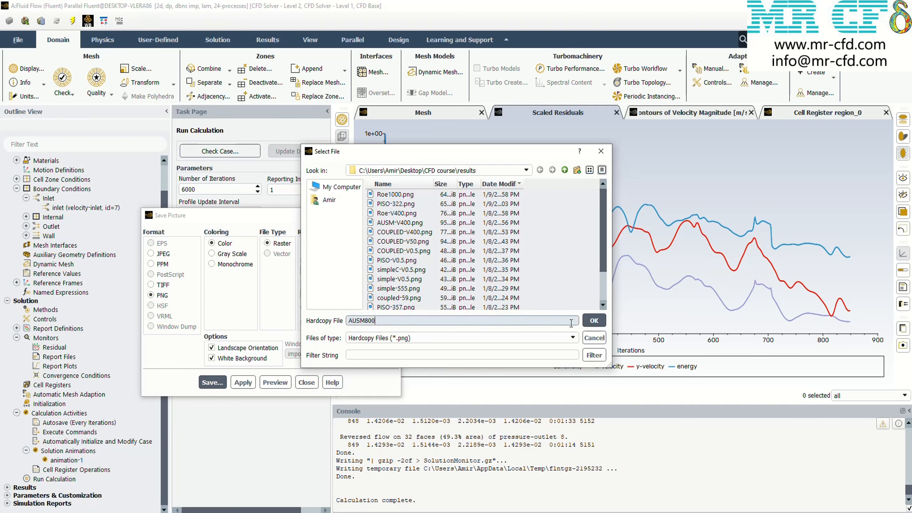
{"action": "left_click", "coordinate": [593, 320]}
{"action": "left_click", "coordinate": [307, 381]}
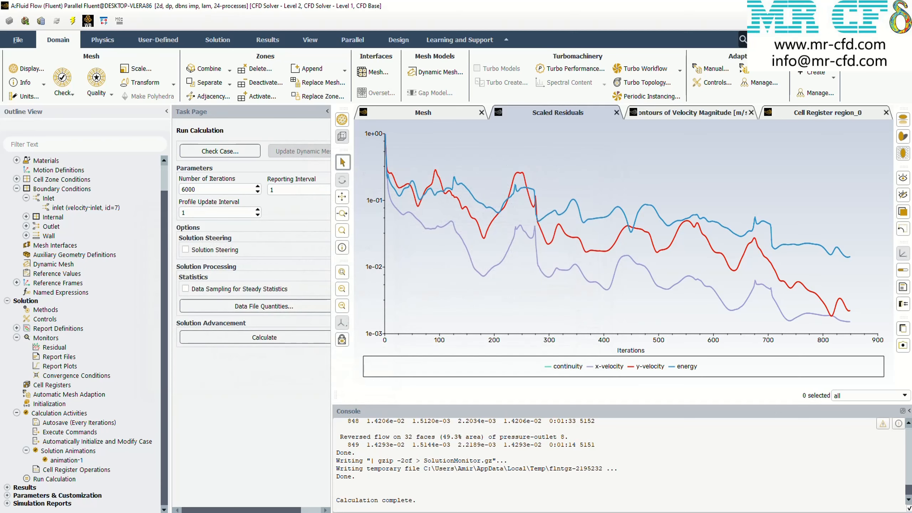
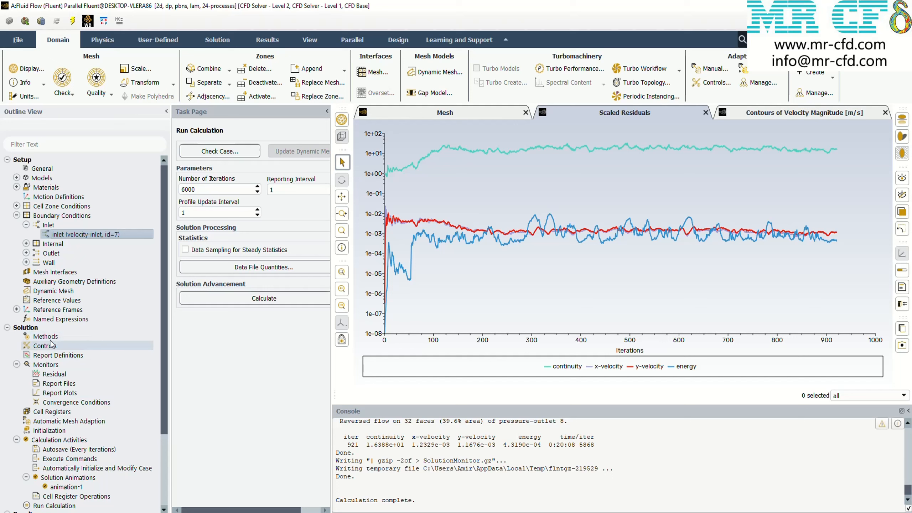
Set the initial X velocity to 0.5 m/s and reinitialize the solution for the SIMPLE scheme, discarding the current data
{"action": "left_click", "coordinate": [46, 336]}
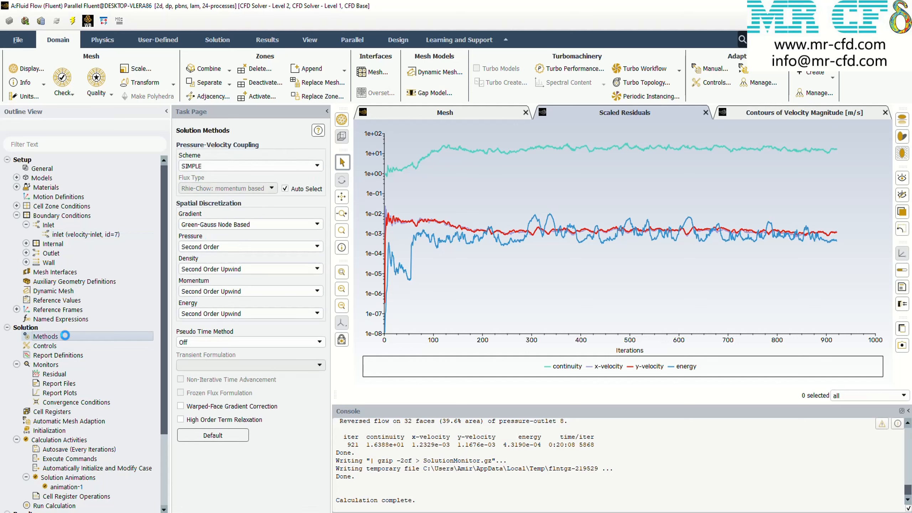
{"action": "left_click", "coordinate": [51, 348]}
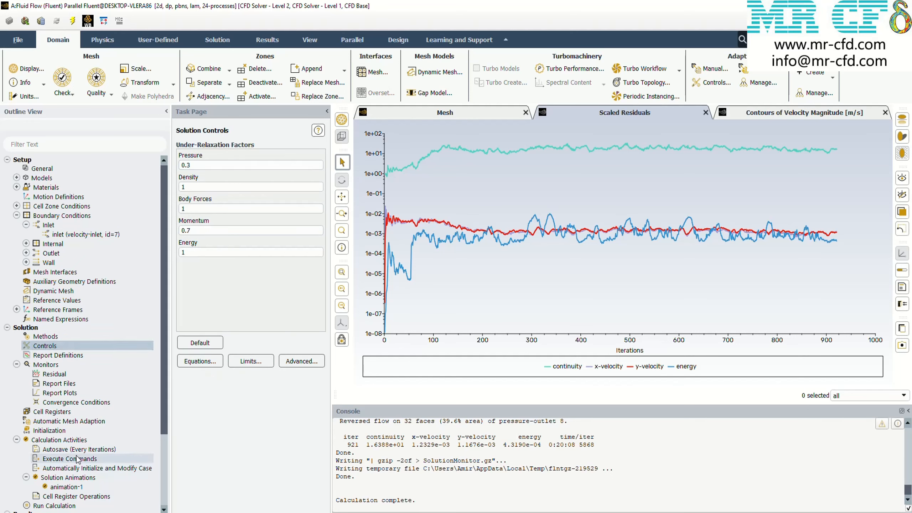
{"action": "scroll", "coordinate": [68, 455], "scroll_direction": "down", "scroll_amount": 1}
{"action": "left_click", "coordinate": [62, 405]}
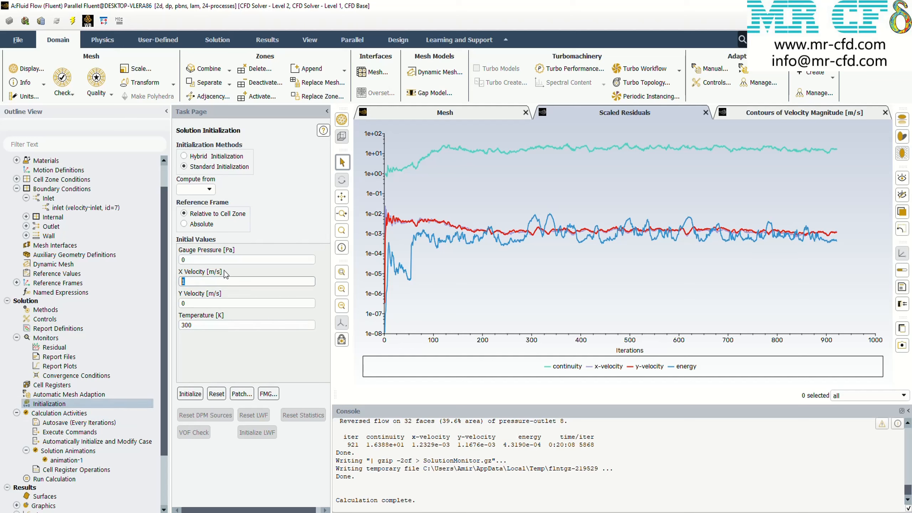
{"action": "left_click", "coordinate": [193, 391]}
{"action": "left_click", "coordinate": [508, 279]}
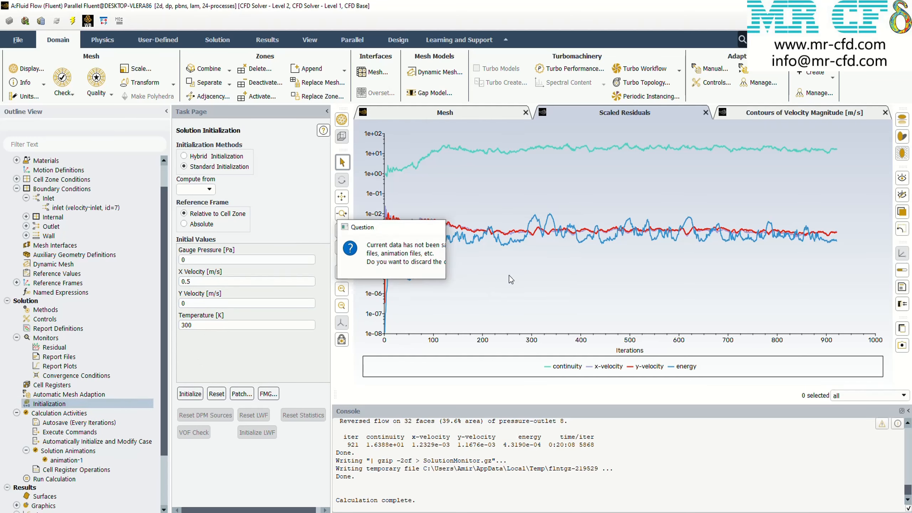
Run the SIMPLE calculation, monitor its velocity contours and scaled residuals, and stop it at about 450 iterations
{"action": "left_click", "coordinate": [51, 480]}
{"action": "left_click", "coordinate": [222, 299]}
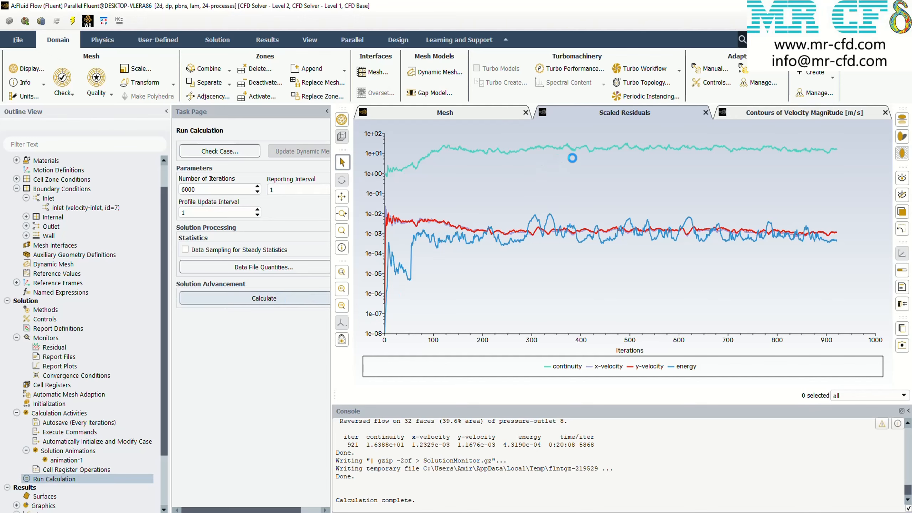
{"action": "left_click", "coordinate": [742, 112]}
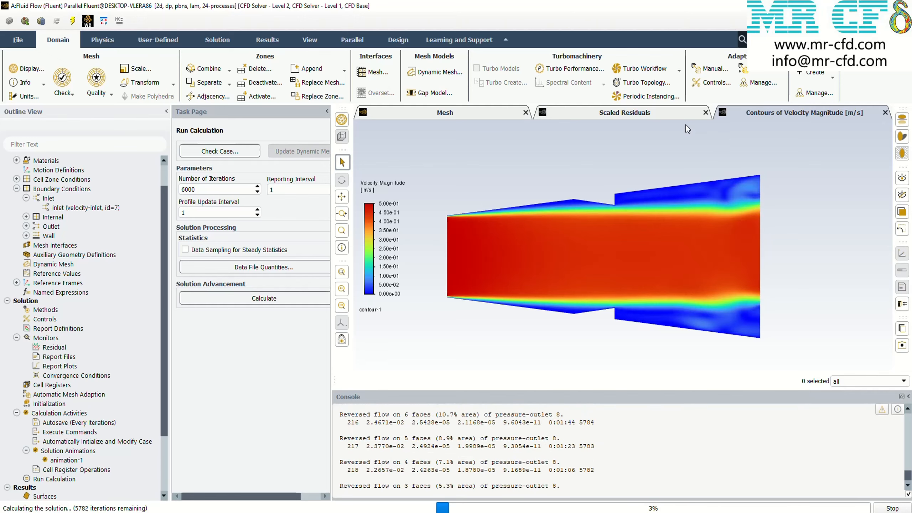
{"action": "left_click", "coordinate": [684, 115]}
{"action": "left_click", "coordinate": [767, 115]}
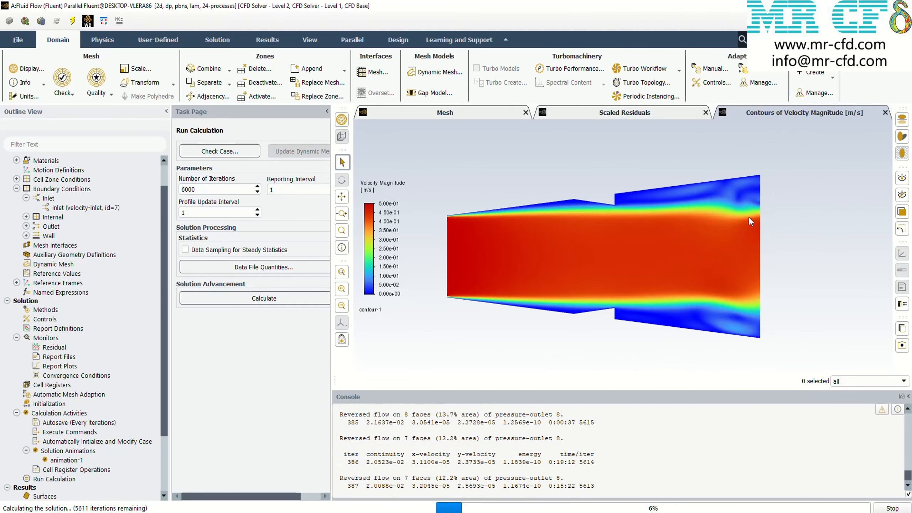
{"action": "left_click", "coordinate": [894, 507]}
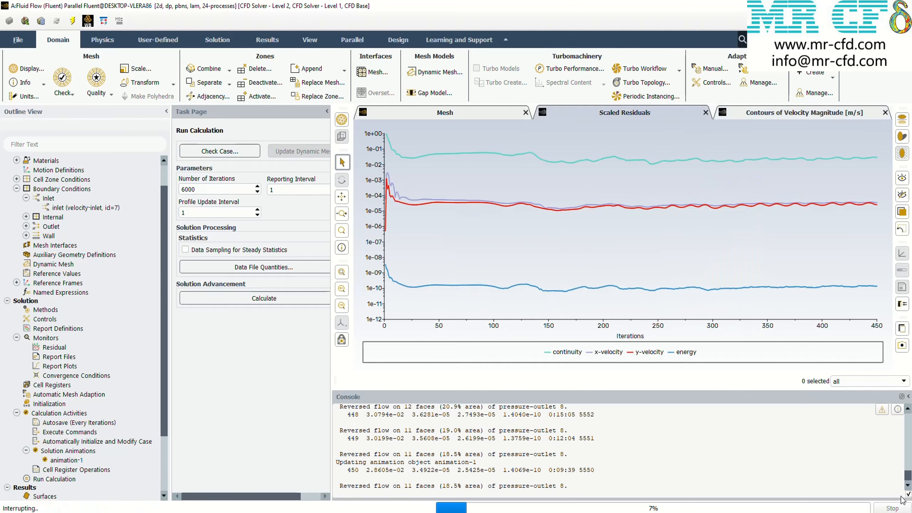
{"action": "left_click", "coordinate": [474, 273]}
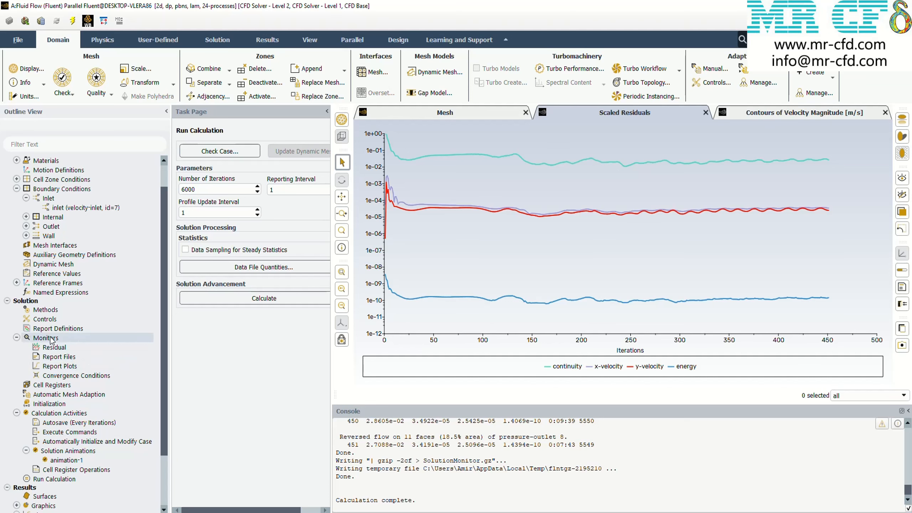
Run the calculation with the SIMPLEC scheme, monitor its residuals and velocity contours, and stop it at about 520 iterations
{"action": "left_click", "coordinate": [46, 310]}
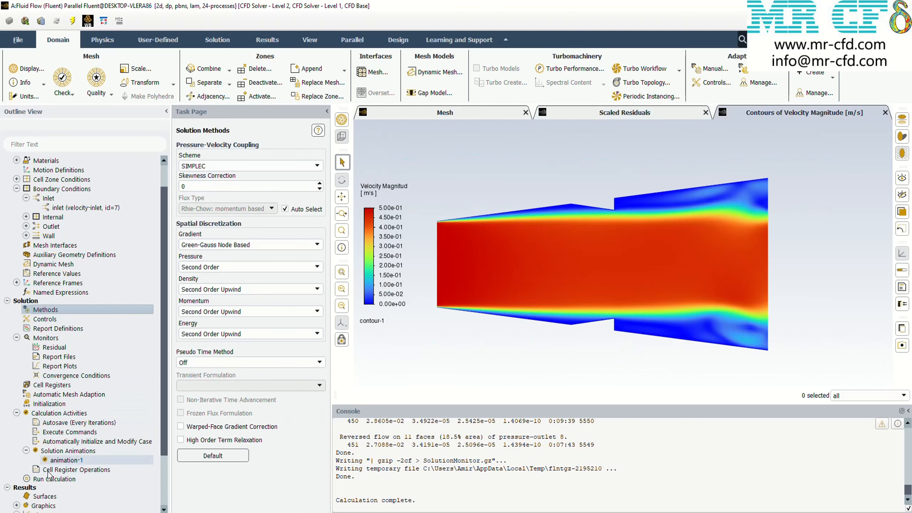
{"action": "left_click", "coordinate": [50, 478]}
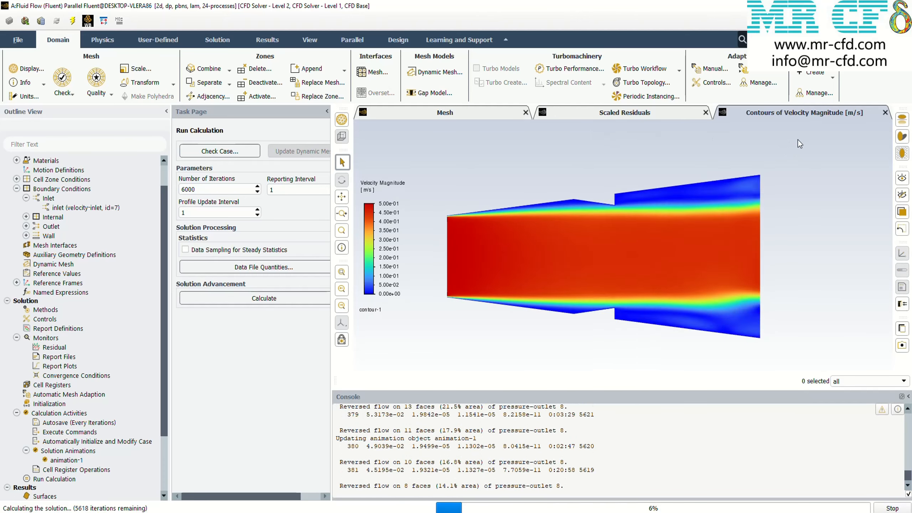
{"action": "left_click", "coordinate": [649, 114]}
{"action": "left_click", "coordinate": [792, 118]}
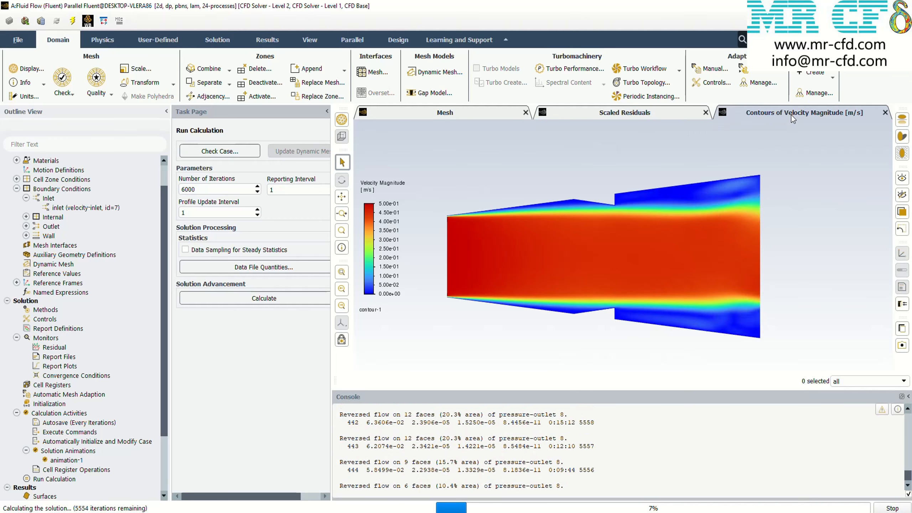
{"action": "left_click", "coordinate": [892, 508]}
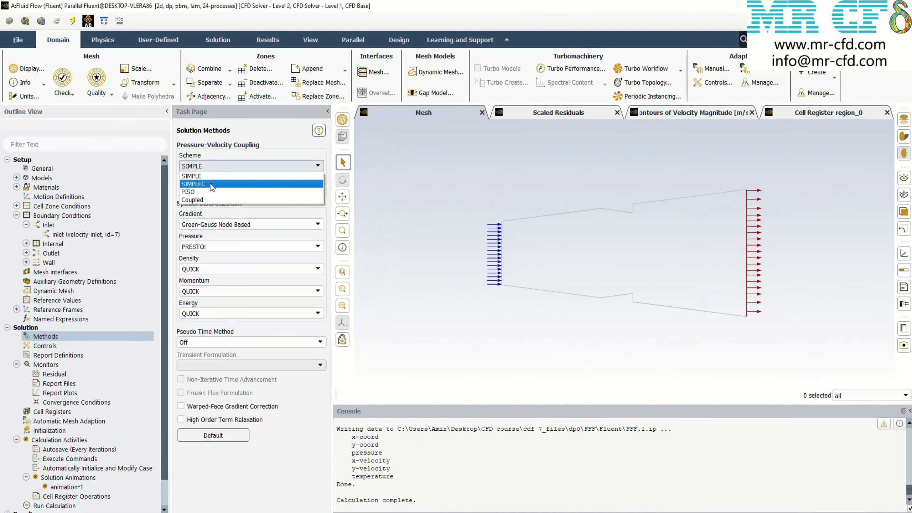
Change the pressure-velocity coupling scheme to PISO and start the calculation
{"action": "left_click", "coordinate": [209, 193]}
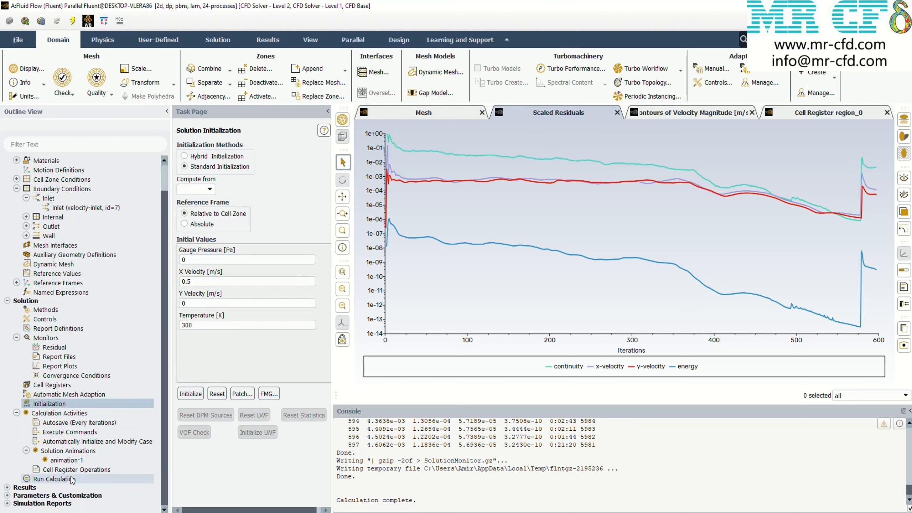
{"action": "left_click", "coordinate": [142, 477]}
{"action": "left_click", "coordinate": [319, 298]}
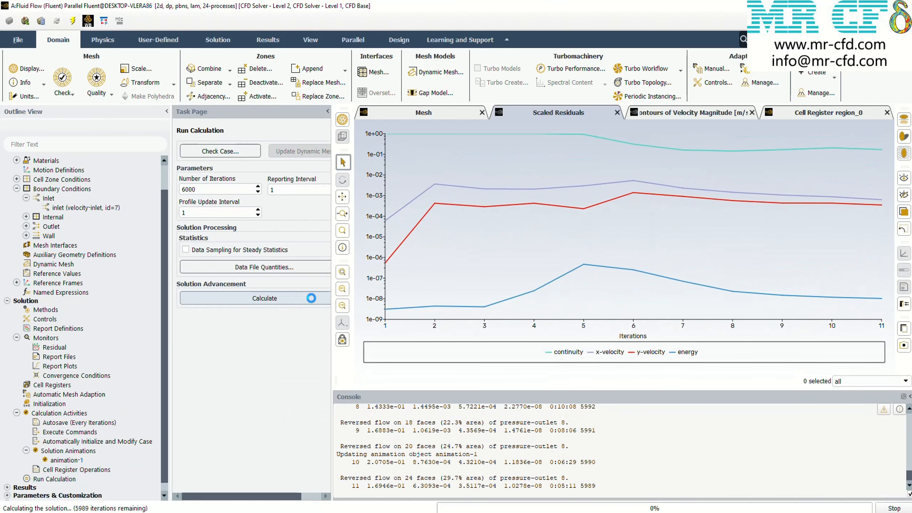
Check the velocity contours of the PISO run and stop the calculation at about 265 iterations
{"action": "left_click", "coordinate": [675, 114]}
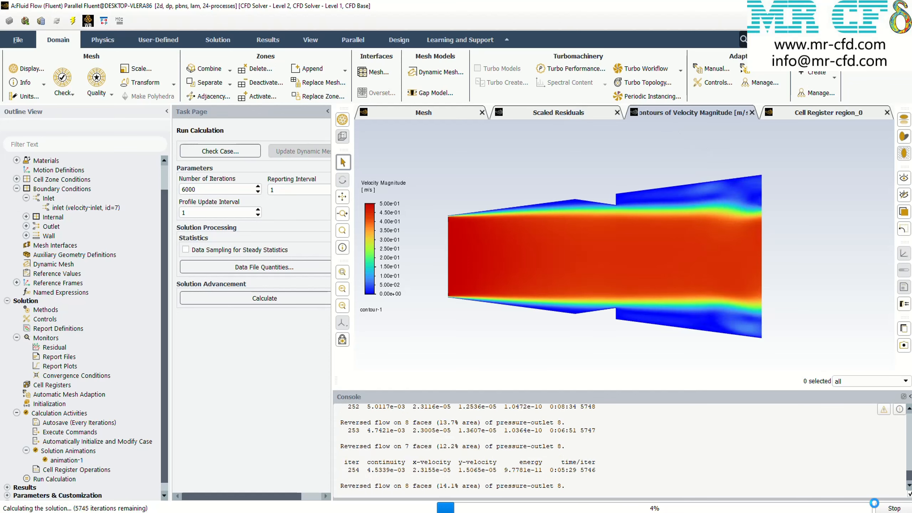
{"action": "left_click", "coordinate": [883, 509]}
{"action": "left_click", "coordinate": [474, 273]}
{"action": "left_click", "coordinate": [808, 512]}
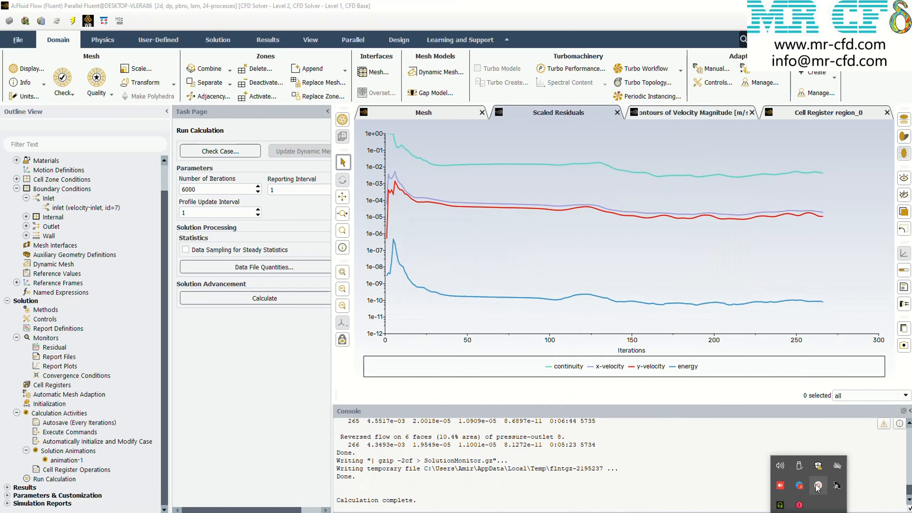
{"action": "left_click", "coordinate": [800, 468]}
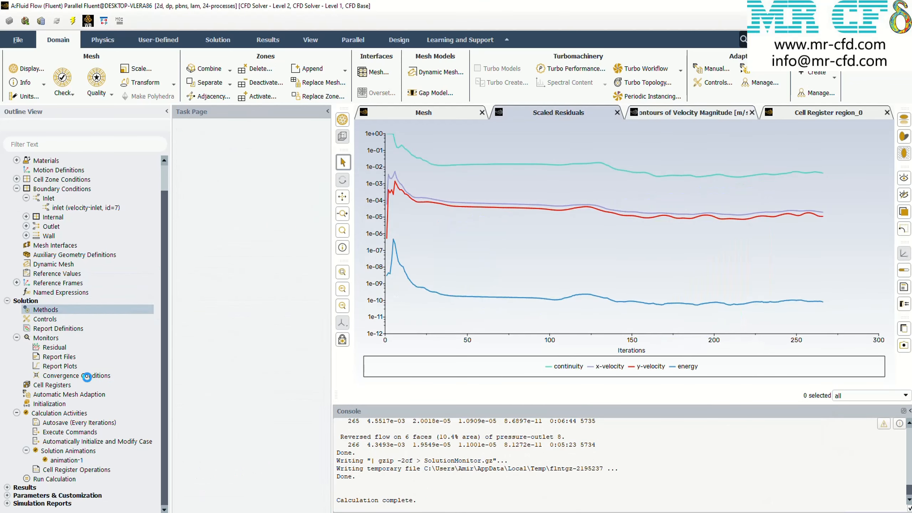
Reinitialize the solution, discarding the current data, and run the calculation with the Coupled scheme
{"action": "left_click", "coordinate": [49, 403]}
{"action": "left_click", "coordinate": [59, 404]}
{"action": "left_click", "coordinate": [191, 393]}
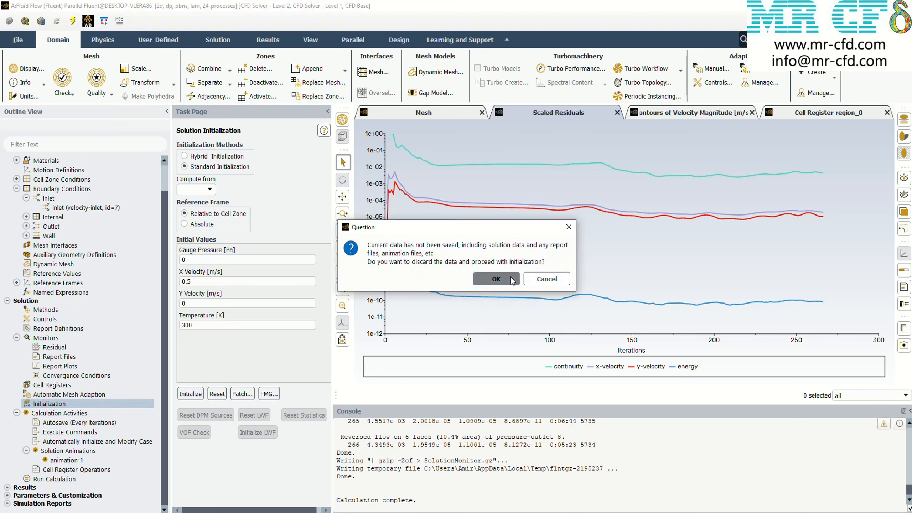
{"action": "left_click", "coordinate": [516, 289]}
{"action": "left_click", "coordinate": [54, 478]}
{"action": "left_click", "coordinate": [239, 371]}
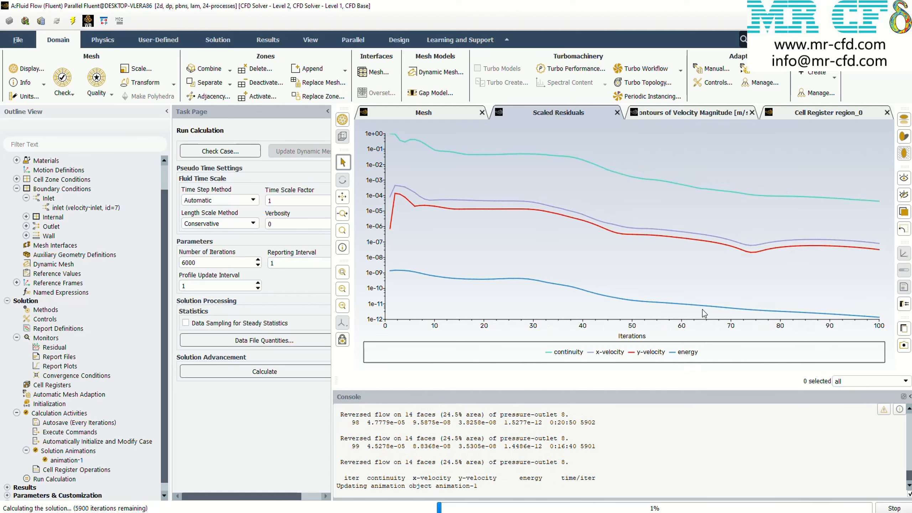
Monitor the Coupled run's velocity contours and scaled residuals until the calculation ends, and dismiss the completion notice
{"action": "left_click", "coordinate": [672, 117]}
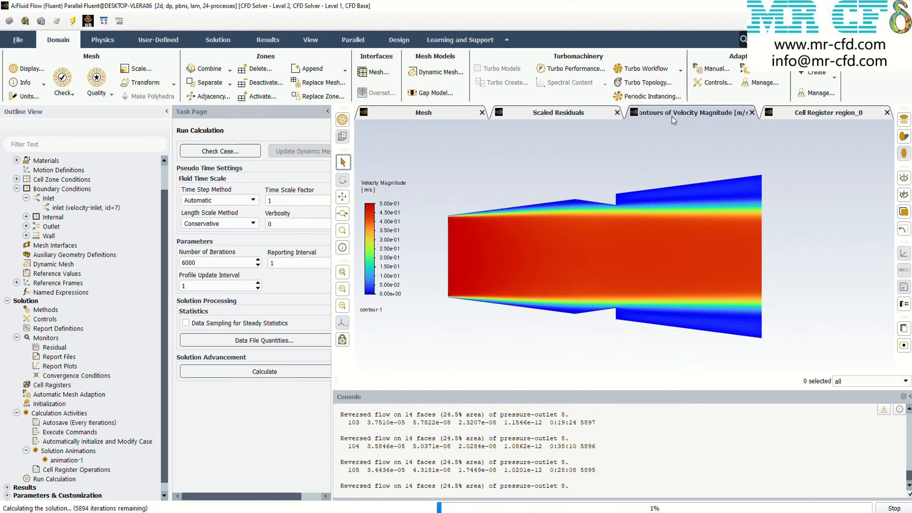
{"action": "left_click", "coordinate": [550, 113]}
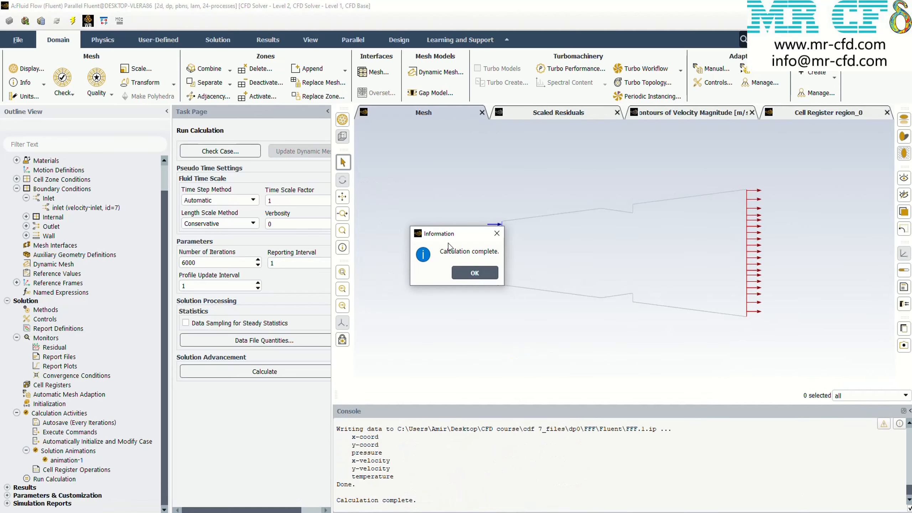
{"action": "left_click", "coordinate": [474, 272]}
{"action": "left_click", "coordinate": [822, 512]}
{"action": "left_click", "coordinate": [808, 512]}
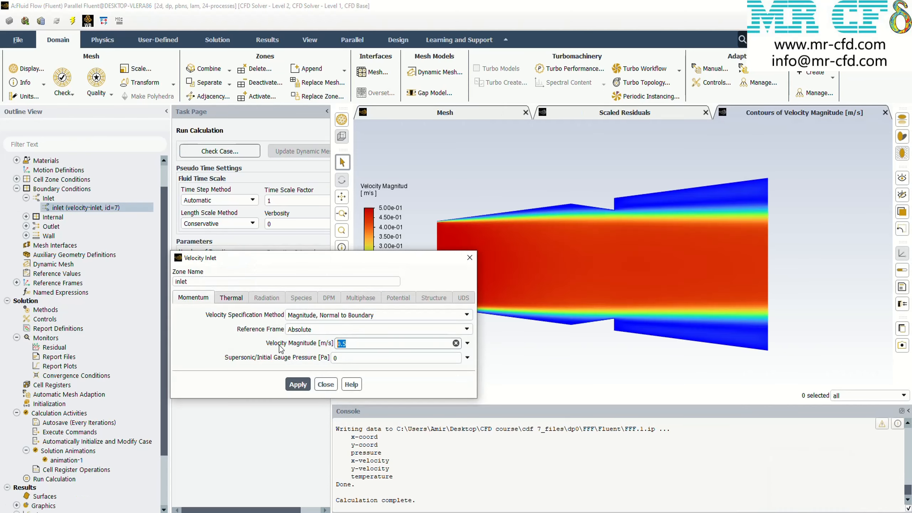
Set the inlet velocity magnitude to 50 m/s and reinitialize the solution, discarding the current data
{"action": "left_click", "coordinate": [468, 259]}
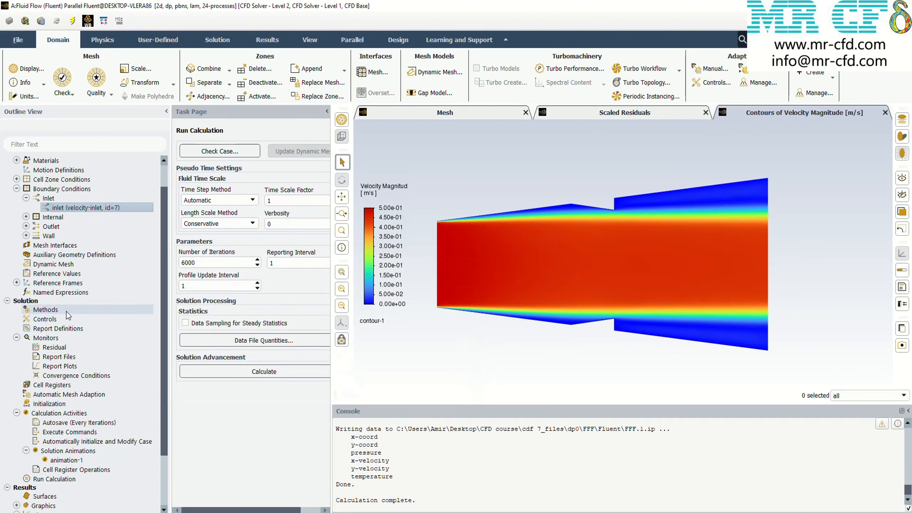
{"action": "left_click", "coordinate": [67, 311]}
{"action": "left_click", "coordinate": [61, 402]}
{"action": "left_click", "coordinate": [189, 394]}
{"action": "left_click", "coordinate": [513, 283]}
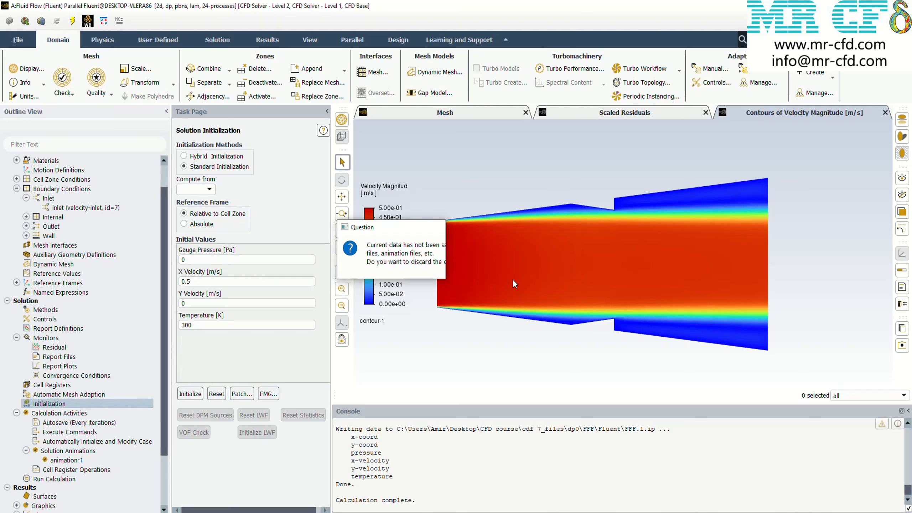
Run the Coupled calculation for the higher inlet velocity, monitor its residuals and velocity contours, and stop it at about 374 iterations
{"action": "left_click", "coordinate": [56, 479]}
{"action": "left_click", "coordinate": [208, 370]}
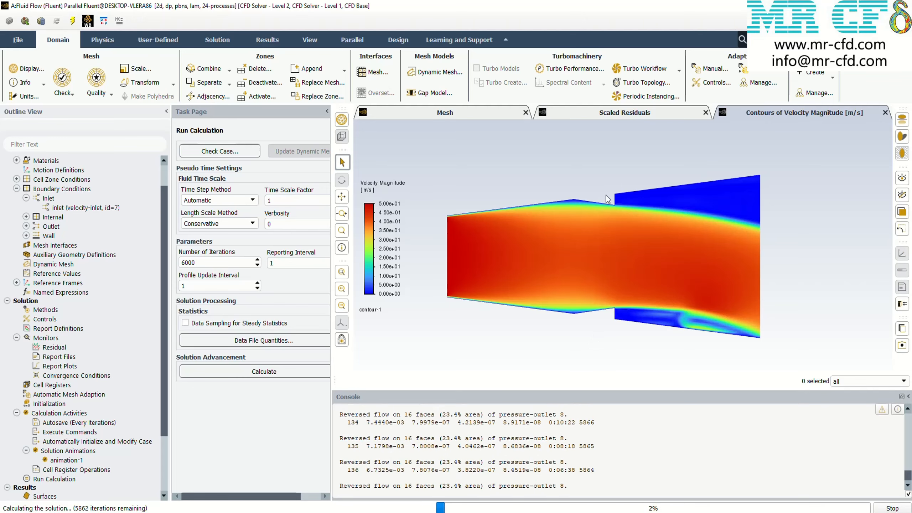
{"action": "left_click", "coordinate": [669, 115]}
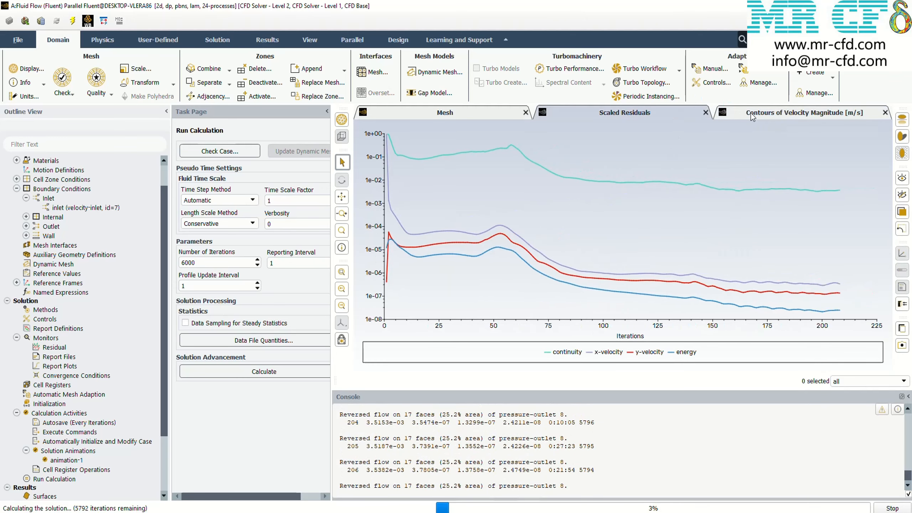
{"action": "left_click", "coordinate": [751, 115]}
{"action": "left_click", "coordinate": [666, 114]}
{"action": "left_click", "coordinate": [483, 113]}
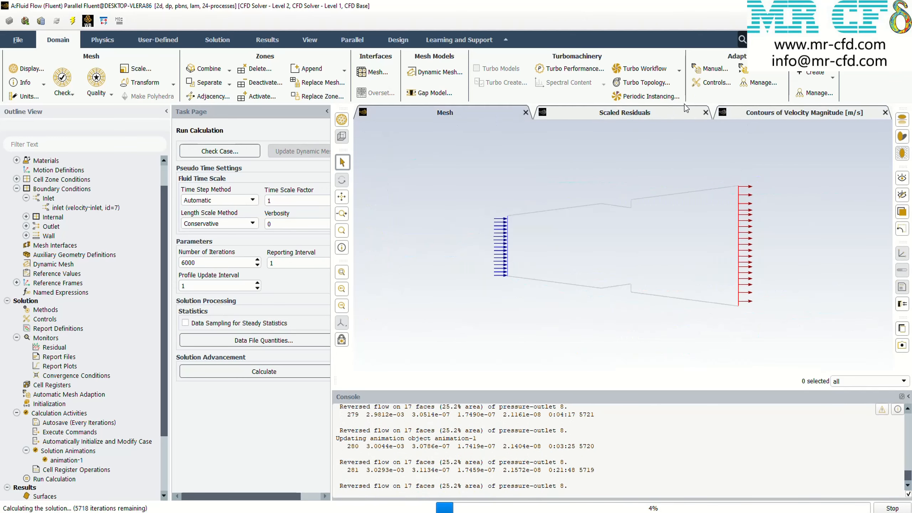
{"action": "left_click", "coordinate": [750, 108]}
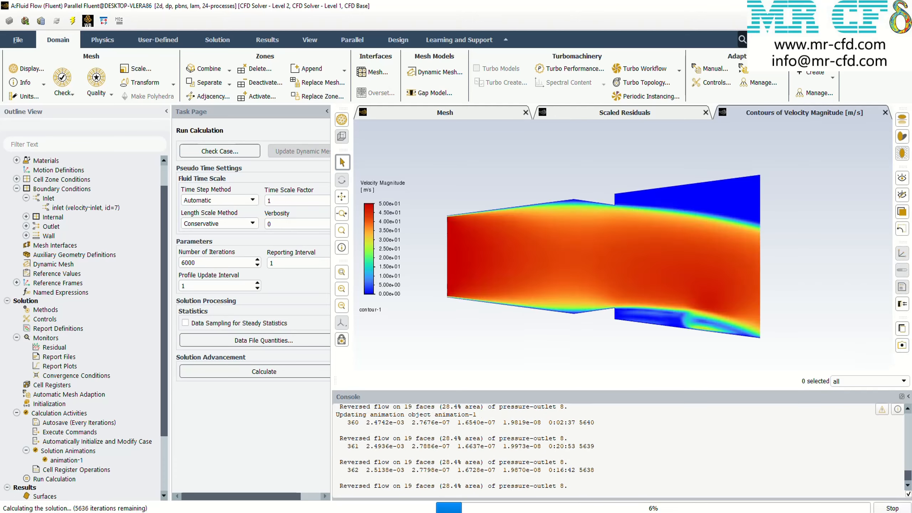
{"action": "left_click", "coordinate": [743, 114]}
{"action": "left_click", "coordinate": [473, 273]}
Save the Coupled run's velocity contours as a PNG picture named COUPLED-V50 in the results folder
{"action": "left_click", "coordinate": [901, 345]}
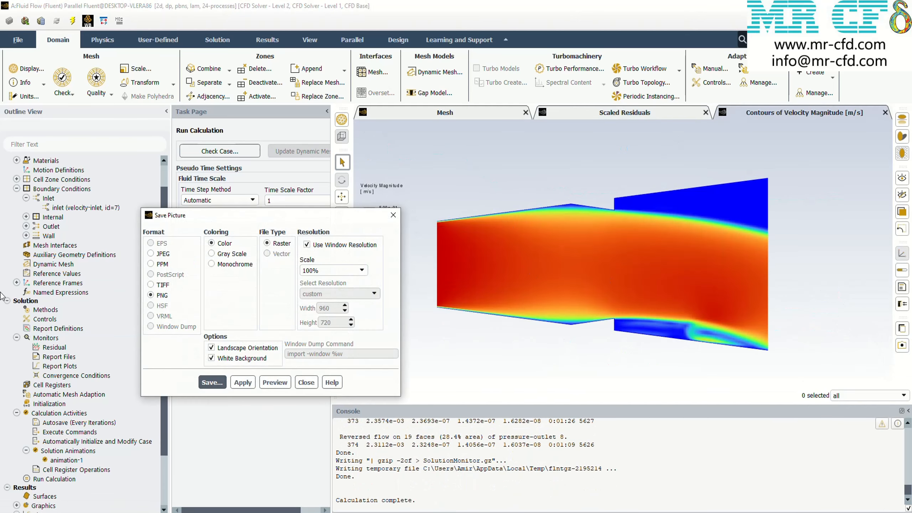
{"action": "left_click", "coordinate": [212, 382]}
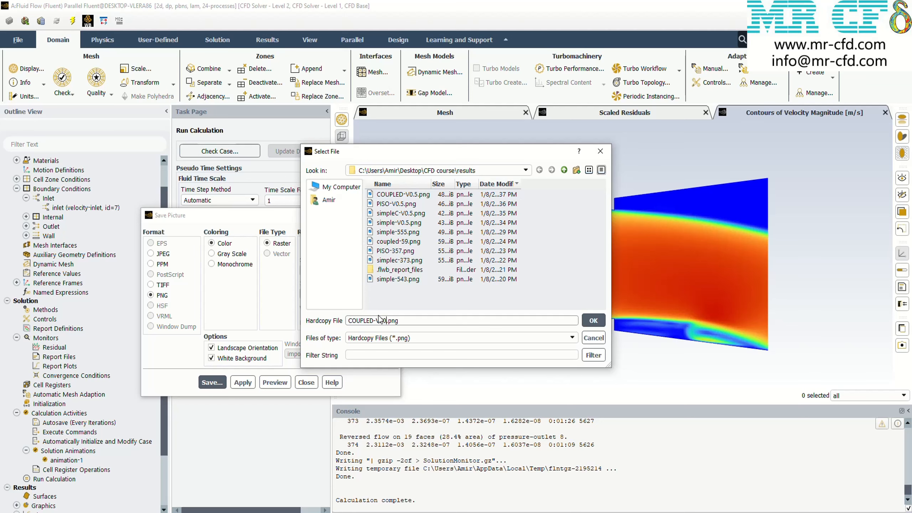
{"action": "left_click", "coordinate": [593, 320]}
{"action": "left_click", "coordinate": [306, 382]}
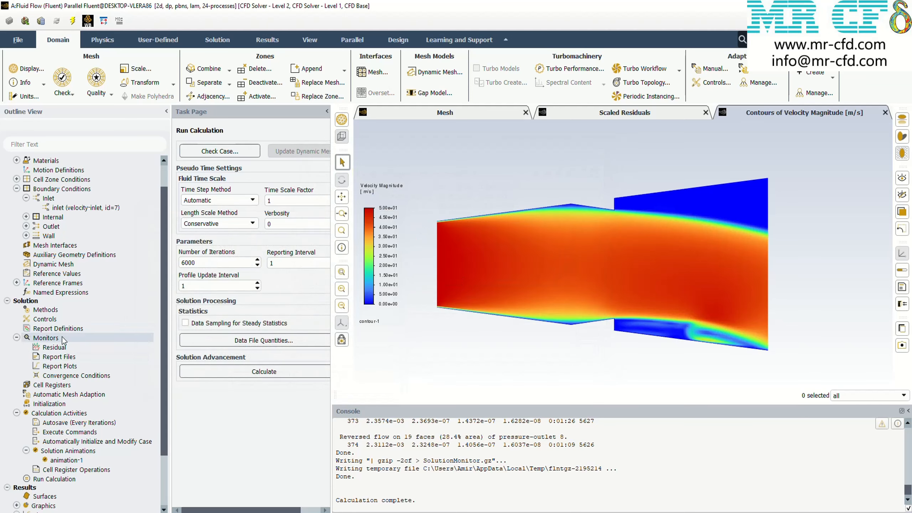
Change the pressure-velocity coupling scheme to SIMPLE in the solution methods
{"action": "left_click", "coordinate": [94, 311]}
{"action": "left_click", "coordinate": [237, 165]}
{"action": "left_click", "coordinate": [237, 176]}
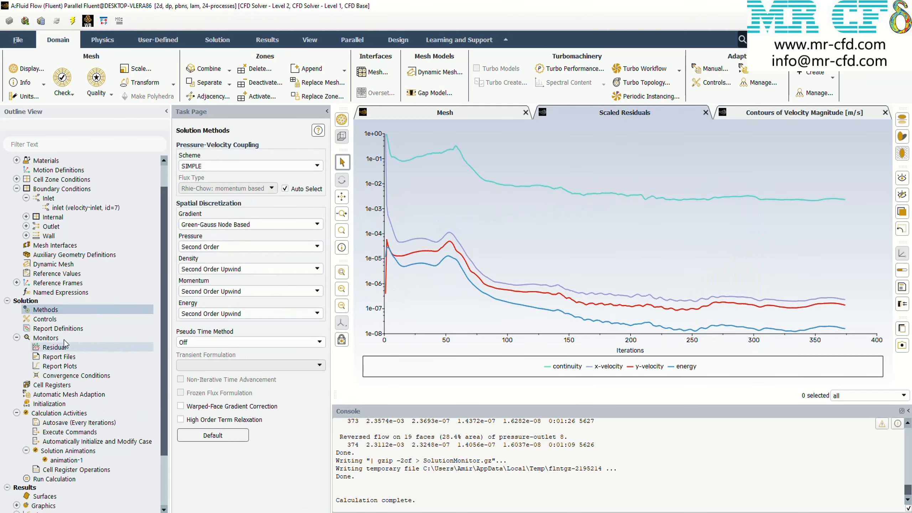
Reinitialize the solution with the current data discarded and run the SIMPLE calculation to about 560 iterations, monitoring its velocity contours
{"action": "left_click", "coordinate": [193, 393]}
{"action": "left_click", "coordinate": [552, 278]}
{"action": "left_click", "coordinate": [71, 479]}
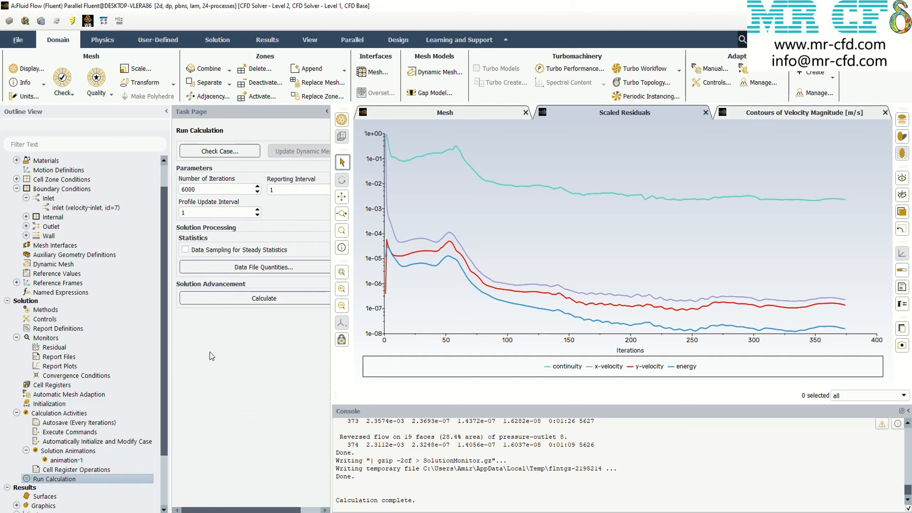
{"action": "left_click", "coordinate": [743, 113]}
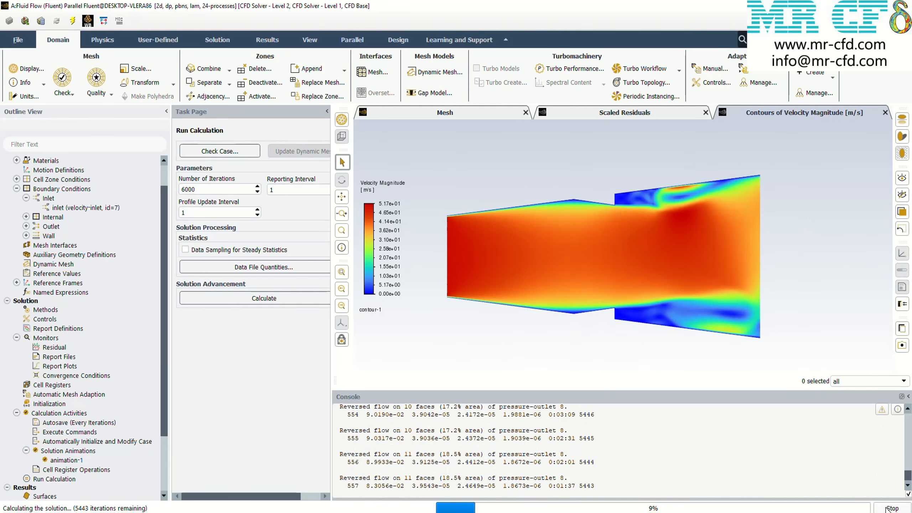
{"action": "left_click", "coordinate": [449, 269]}
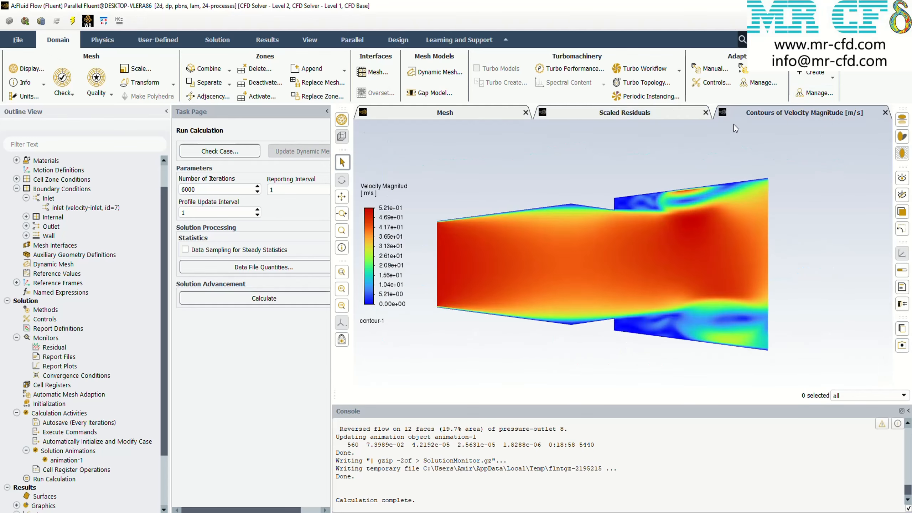
Change the pressure-velocity coupling scheme to SIMPLEC and reinitialize the solution, discarding the current data
{"action": "double_click", "coordinate": [62, 311]}
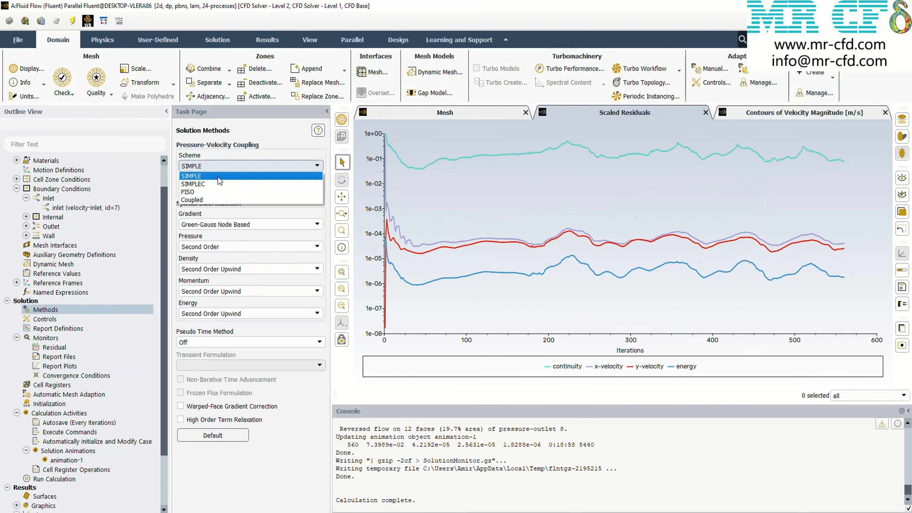
{"action": "left_click", "coordinate": [186, 393]}
{"action": "left_click", "coordinate": [495, 279]}
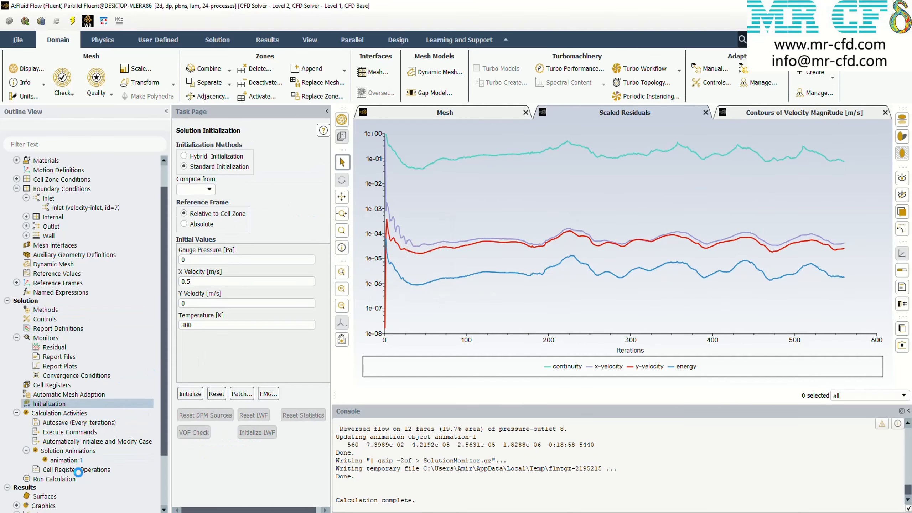
Run the SIMPLEC calculation with 6000 iterations requested, monitor its velocity contours, and stop it at about 661 iterations
{"action": "double_click", "coordinate": [68, 480]}
{"action": "left_click", "coordinate": [264, 299]}
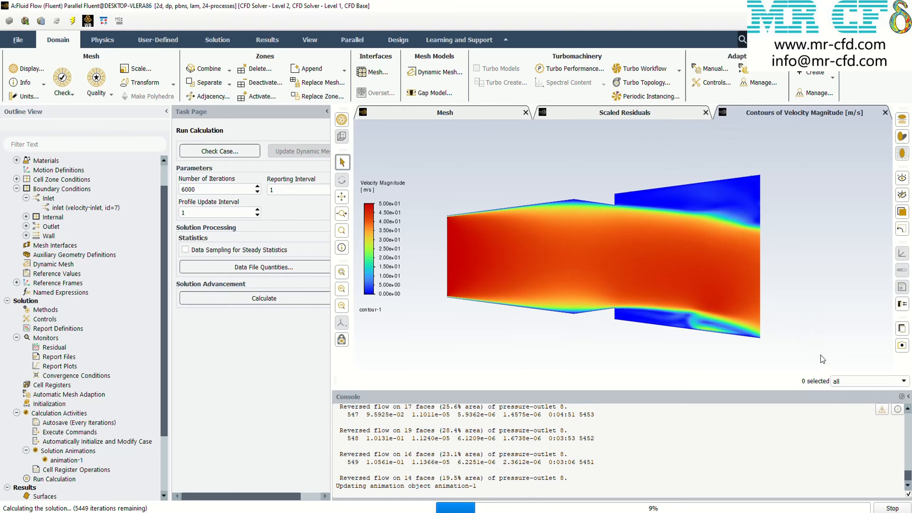
{"action": "left_click", "coordinate": [884, 508]}
{"action": "left_click", "coordinate": [473, 272]}
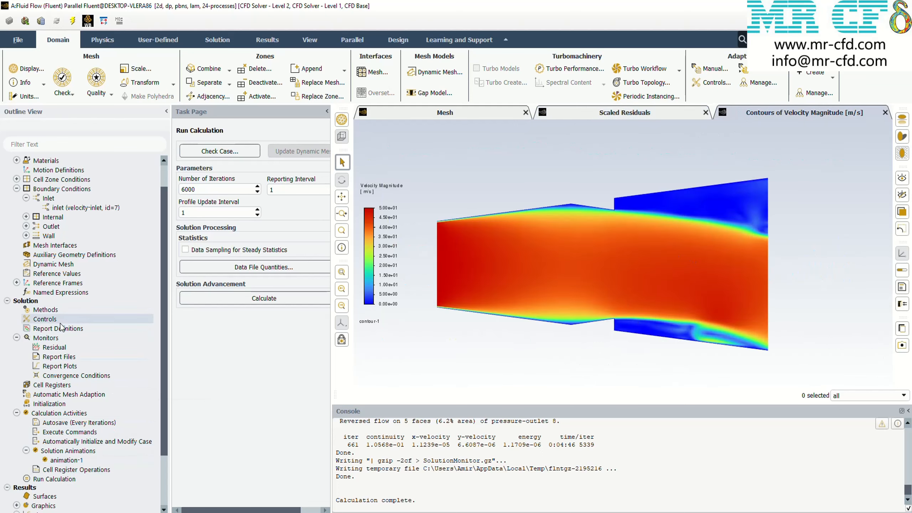
Change the pressure-velocity coupling scheme to PISO and reinitialize the solution
{"action": "left_click", "coordinate": [45, 309]}
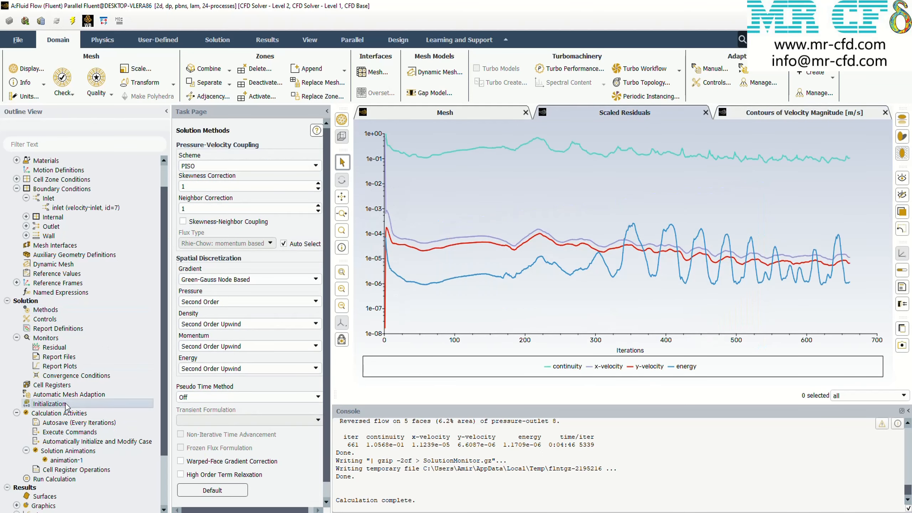
{"action": "left_click", "coordinate": [65, 405]}
Start the PISO calculation with 6000 iterations and monitor its residuals and velocity magnitude contours
{"action": "left_click", "coordinate": [54, 479]}
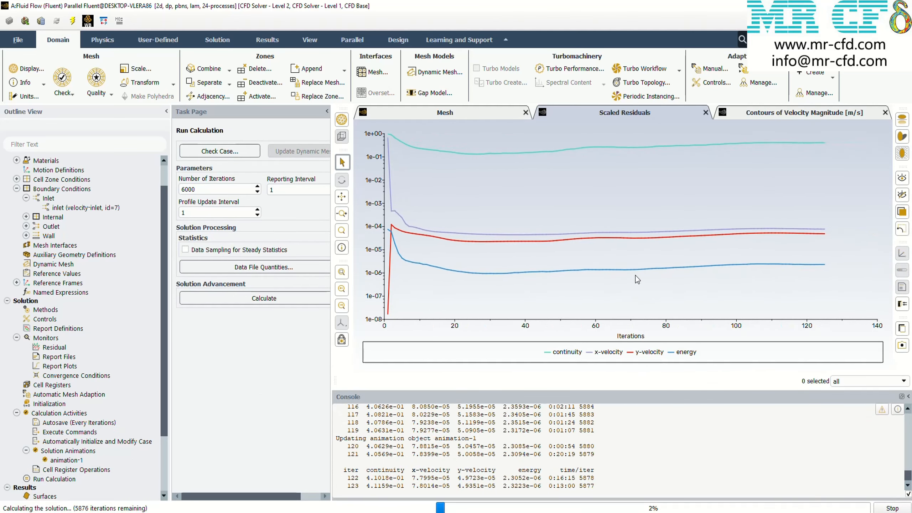
{"action": "left_click", "coordinate": [768, 113]}
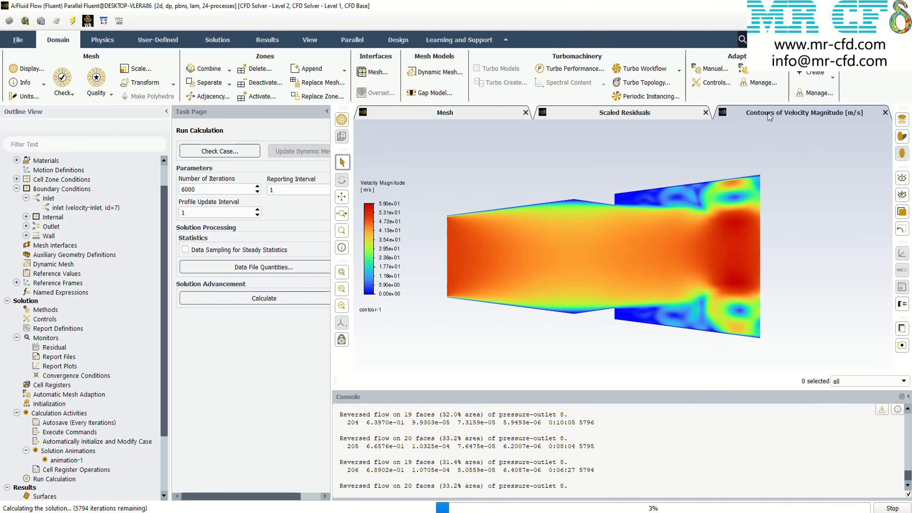
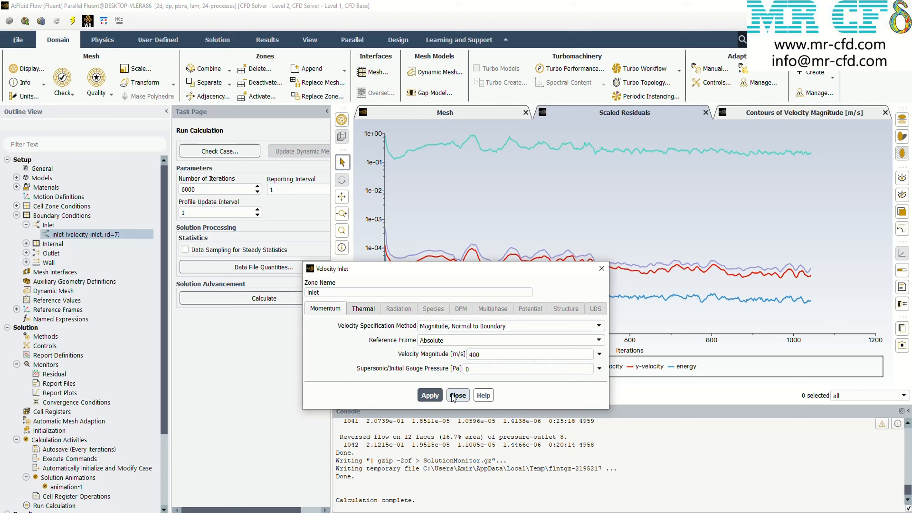
With the inlet velocity magnitude at 400 m/s, set the pressure-velocity coupling scheme to SIMPLE and reinitialize the solution, discarding the current data
{"action": "left_click", "coordinate": [601, 268]}
{"action": "scroll", "coordinate": [66, 463], "scroll_direction": "down", "scroll_amount": 2}
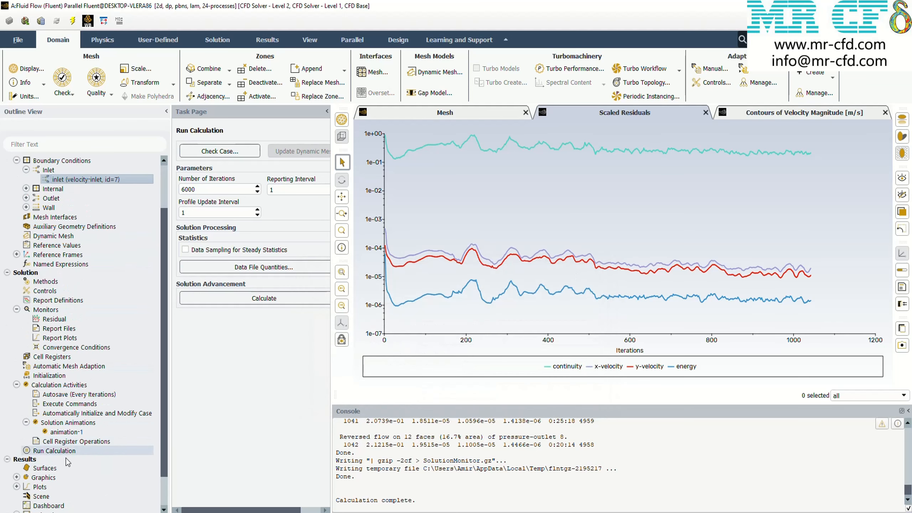
{"action": "left_click", "coordinate": [45, 281]}
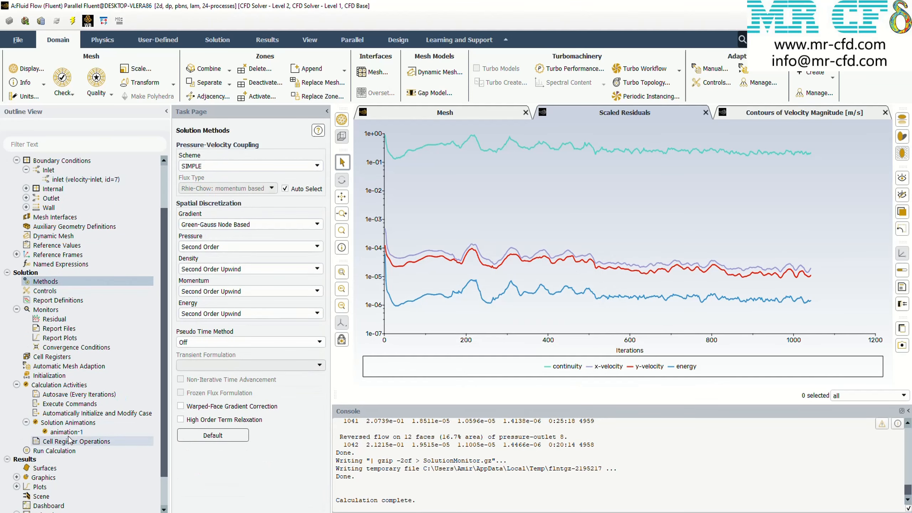
{"action": "left_click", "coordinate": [49, 375]}
{"action": "left_click", "coordinate": [190, 393]}
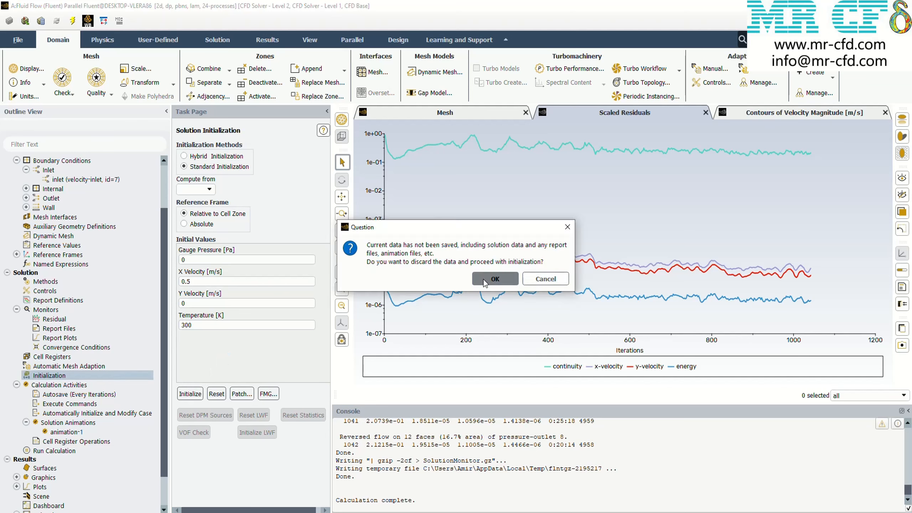
{"action": "left_click", "coordinate": [494, 279]}
Run the SIMPLE calculation with 6000 iterations requested, monitor its velocity contours, and stop it at about 610 iterations
{"action": "left_click", "coordinate": [251, 298]}
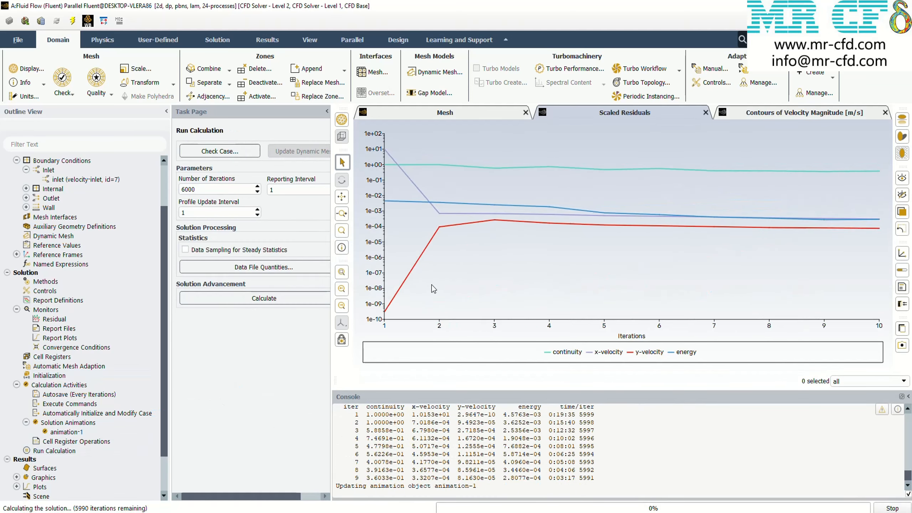
{"action": "left_click", "coordinate": [743, 116]}
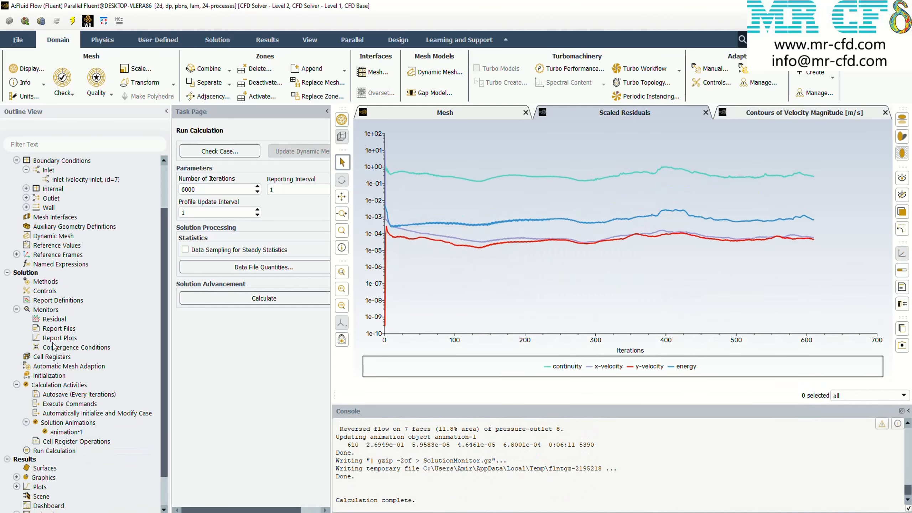
Change the pressure-velocity coupling scheme to SIMPLEC and reinitialize the solution, discarding the SIMPLE data
{"action": "left_click", "coordinate": [46, 281]}
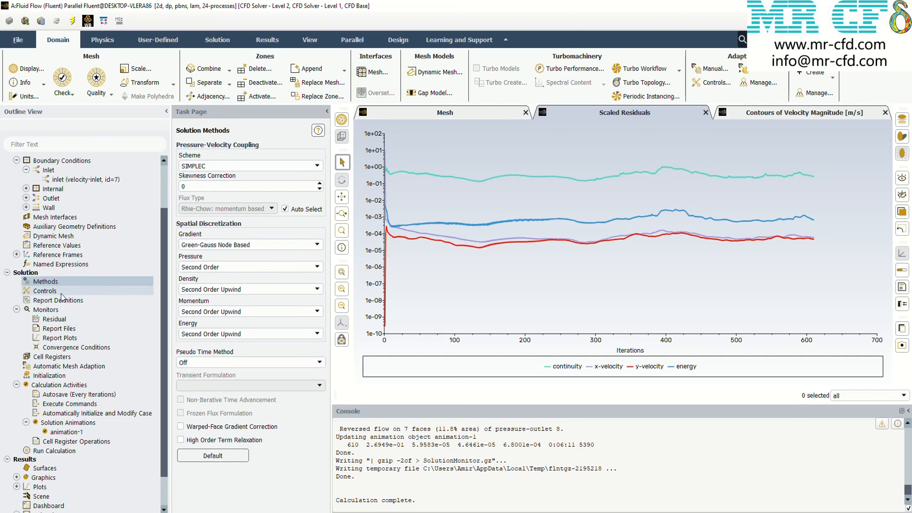
{"action": "left_click", "coordinate": [48, 376]}
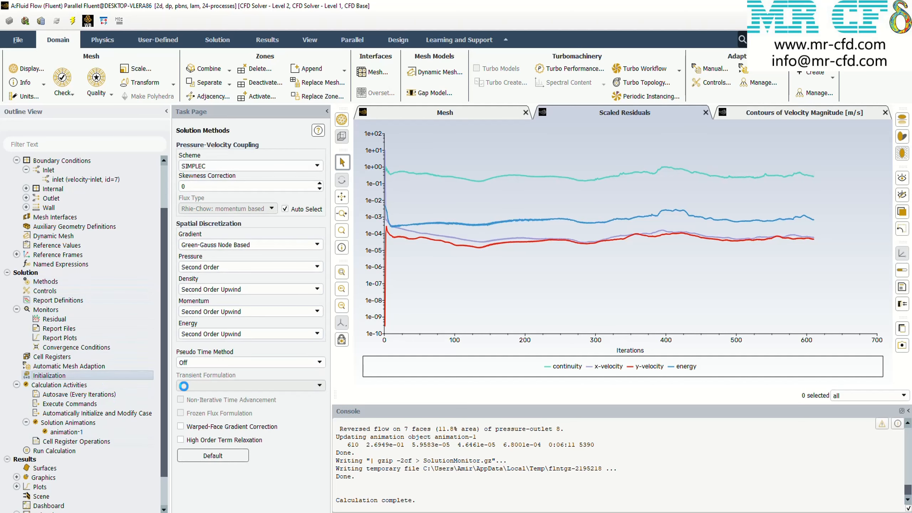
{"action": "left_click", "coordinate": [190, 392]}
{"action": "left_click", "coordinate": [532, 278]}
Run the SIMPLEC calculation with 6000 iterations requested, check its velocity contours and residuals, and stop it at about 430 iterations
{"action": "left_click", "coordinate": [67, 451]}
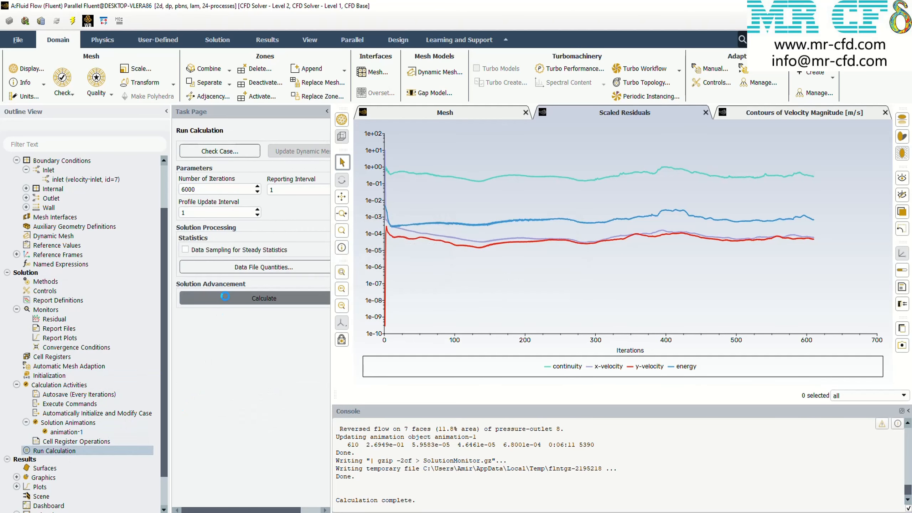
{"action": "left_click", "coordinate": [738, 111]}
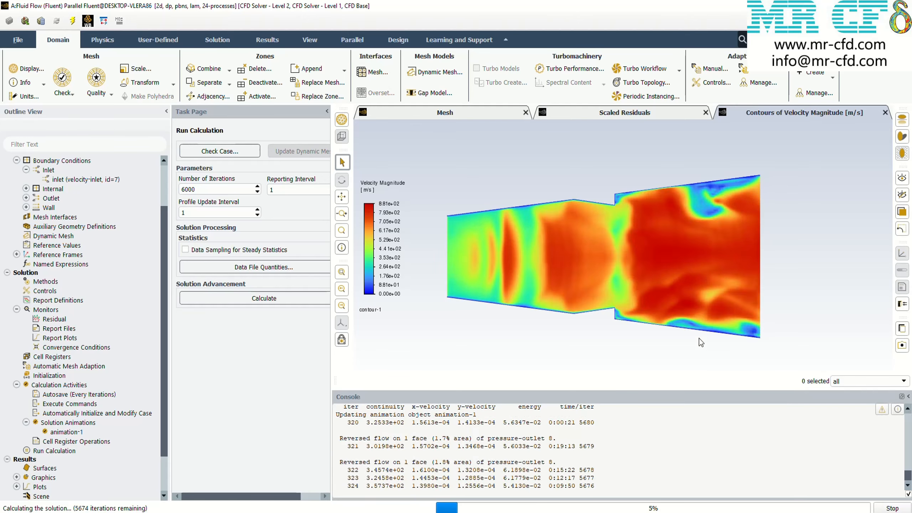
{"action": "left_click", "coordinate": [603, 113]}
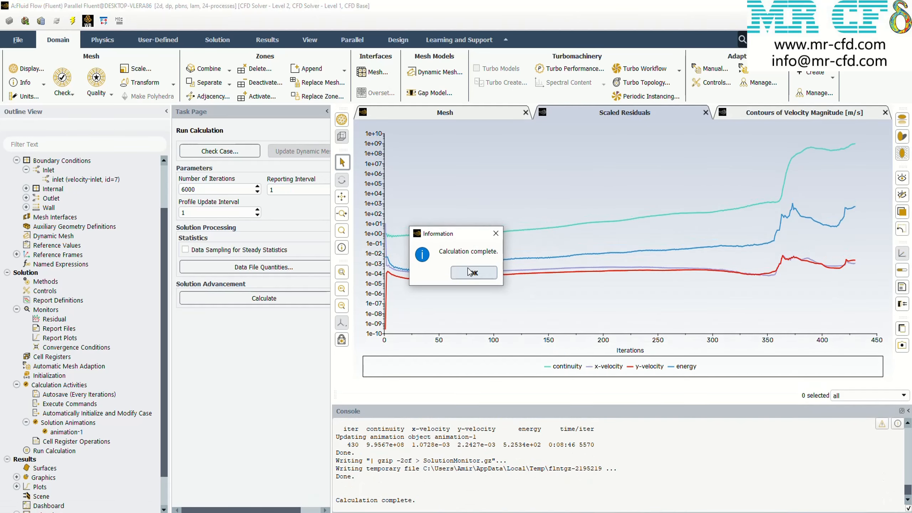
Change the pressure-velocity coupling scheme to PISO and reinitialize the solution, discarding the SIMPLEC data
{"action": "double_click", "coordinate": [34, 283]}
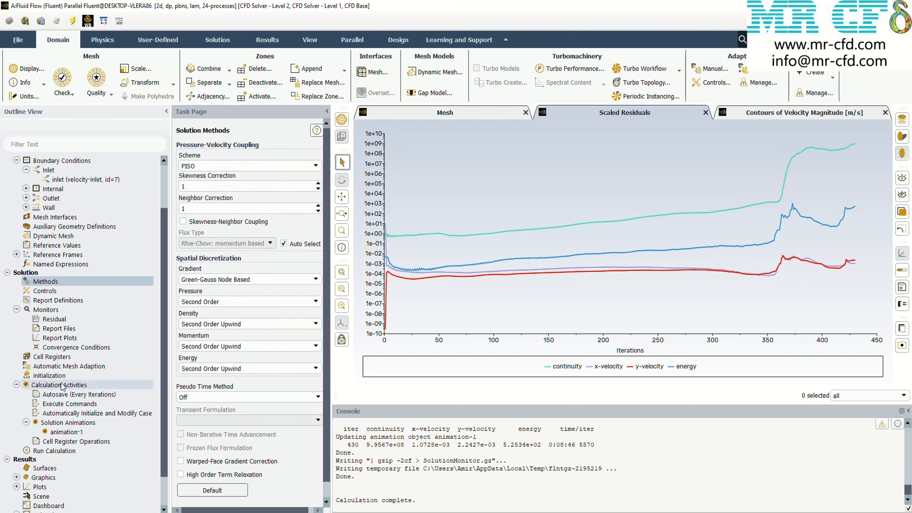
{"action": "double_click", "coordinate": [50, 375]}
{"action": "left_click", "coordinate": [189, 391]}
{"action": "left_click", "coordinate": [495, 279]}
Run the PISO calculation with 6000 iterations requested, compare residuals and velocity contours as it runs, and stop it at about 509 iterations
{"action": "double_click", "coordinate": [54, 450]}
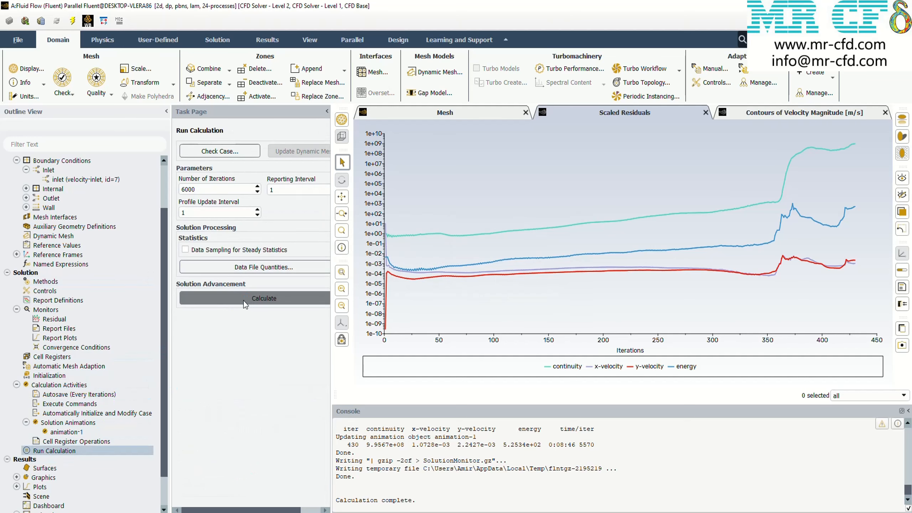
{"action": "left_click", "coordinate": [763, 111]}
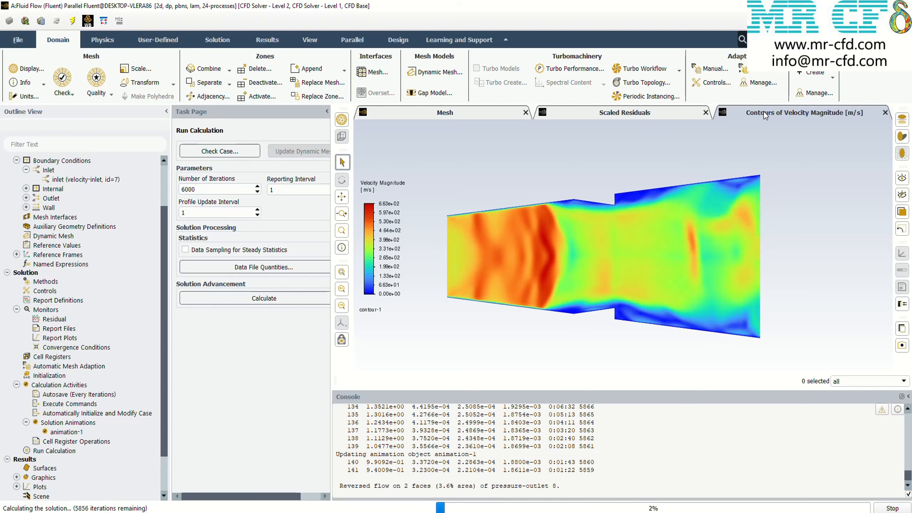
{"action": "left_click", "coordinate": [655, 115]}
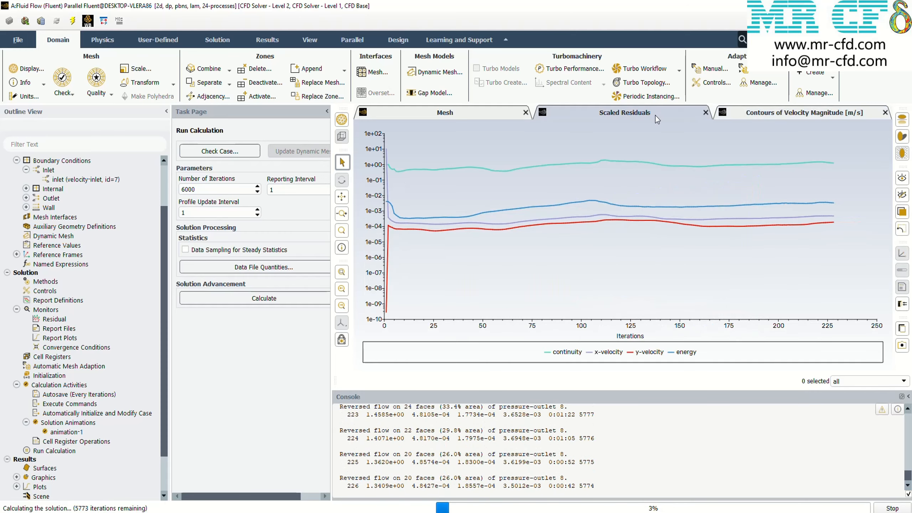
{"action": "left_click", "coordinate": [742, 113]}
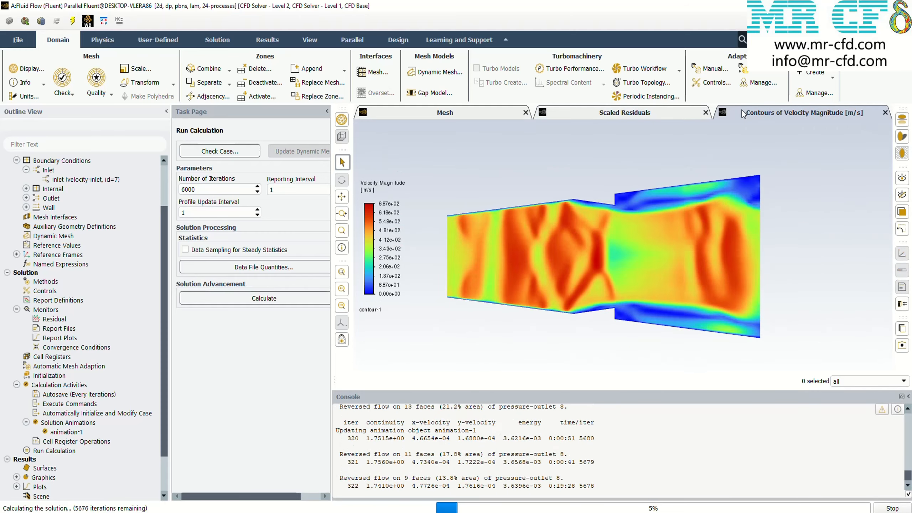
{"action": "left_click", "coordinate": [623, 115]}
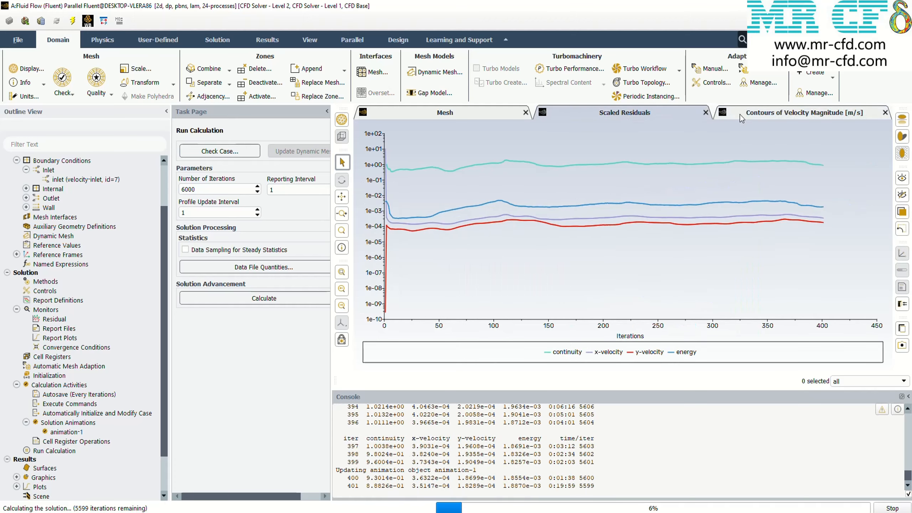
{"action": "left_click", "coordinate": [741, 116]}
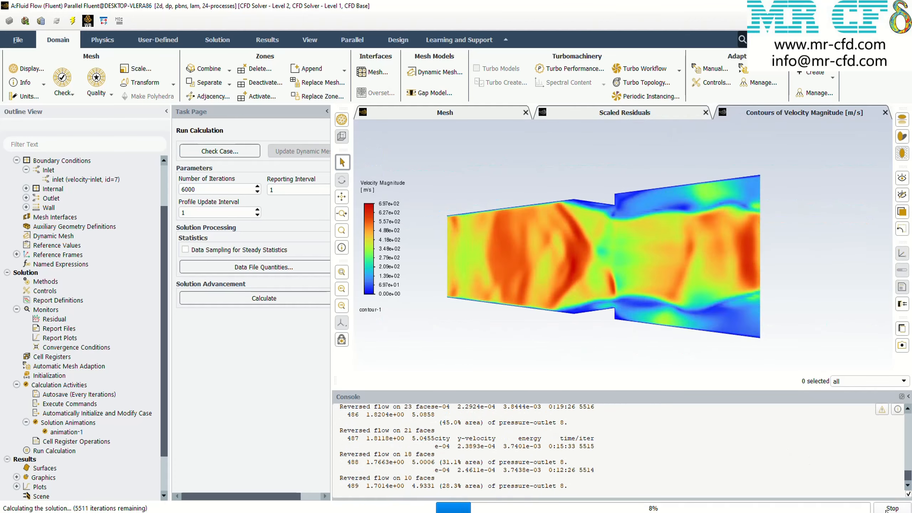
{"action": "key", "text": "Return"}
{"action": "left_click", "coordinate": [449, 113]}
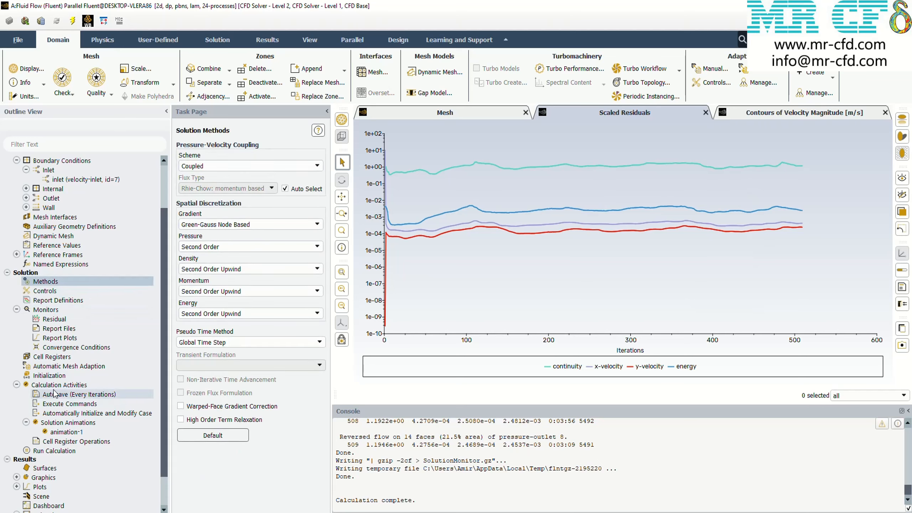
Change the pressure-velocity coupling scheme to Coupled with the Global Time Step pseudo time method, and reinitialize the solution
{"action": "left_click", "coordinate": [49, 375]}
{"action": "left_click", "coordinate": [190, 393]}
{"action": "key", "text": "Return"}
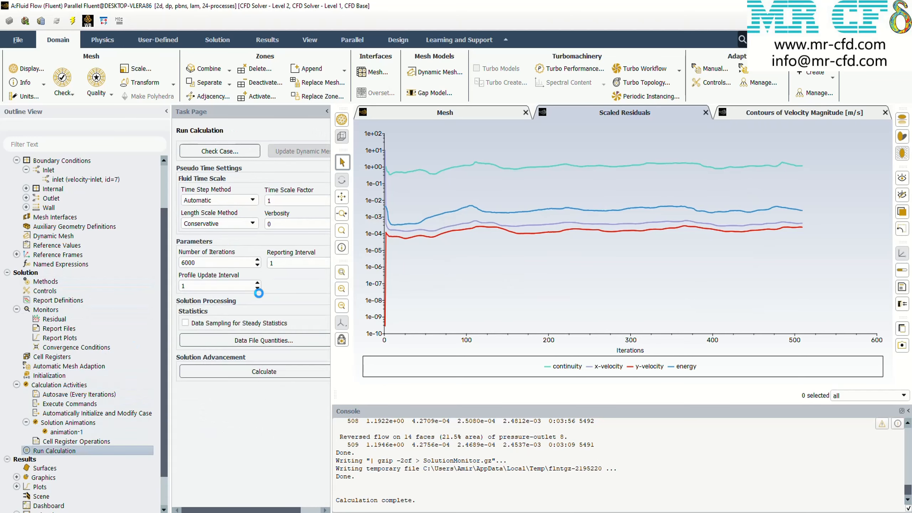
Run the Coupled calculation with 6000 iterations requested, monitor residuals and velocity contours, and stop it at about 1120 iterations
{"action": "left_click", "coordinate": [755, 112]}
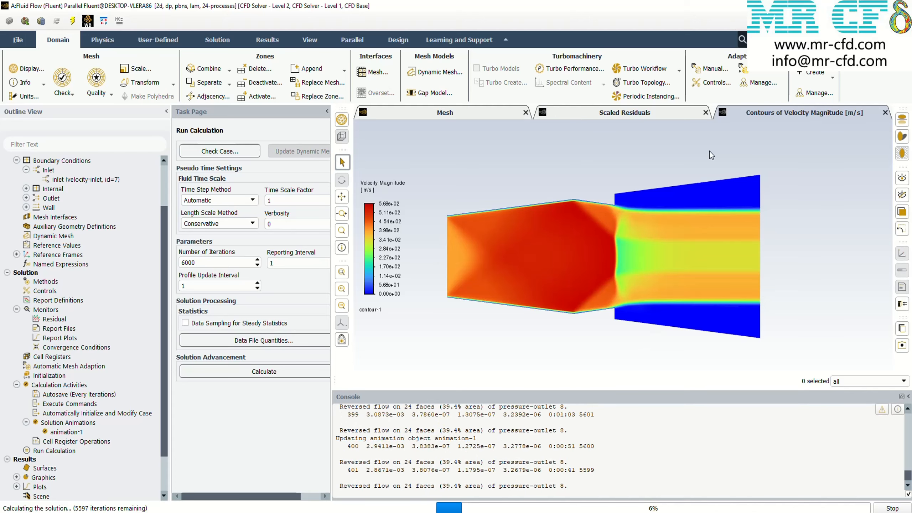
{"action": "left_click", "coordinate": [642, 114]}
{"action": "left_click", "coordinate": [752, 114]}
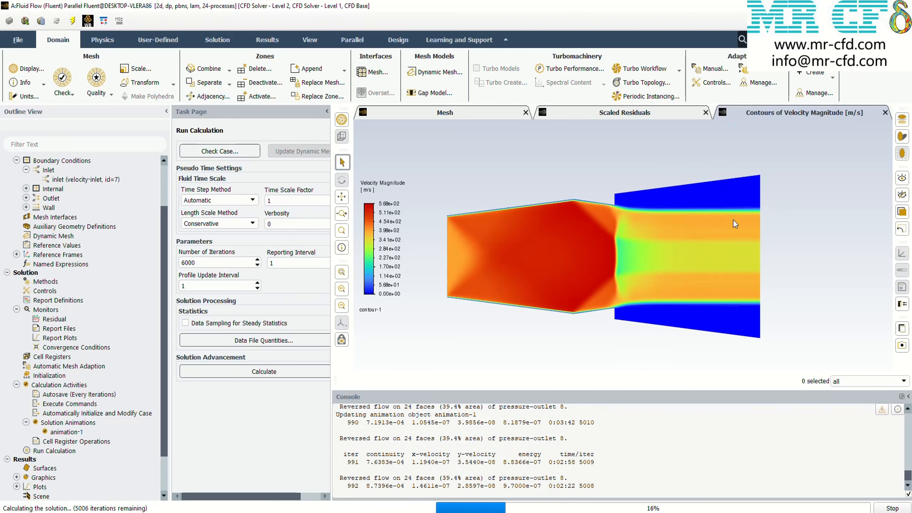
{"action": "left_click", "coordinate": [634, 113]}
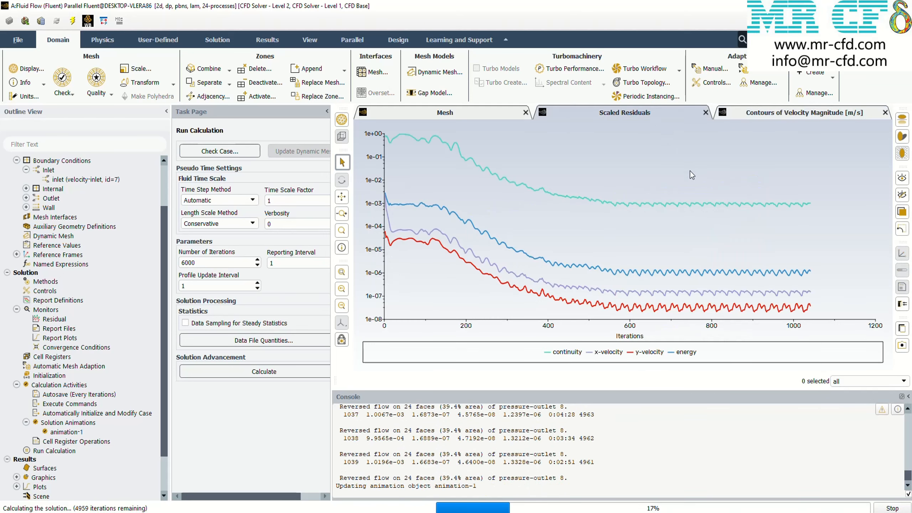
{"action": "left_click", "coordinate": [758, 116]}
{"action": "left_click", "coordinate": [892, 508]}
{"action": "left_click", "coordinate": [476, 276]}
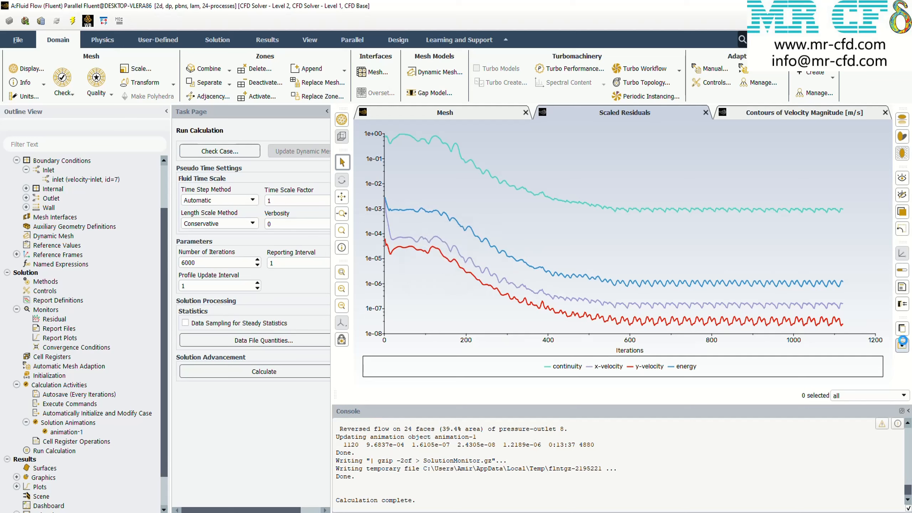
Save the Coupled velocity magnitude contours as a color PNG picture with white background in the results folder
{"action": "left_click", "coordinate": [804, 113]}
{"action": "key", "text": "ctrl+p"}
{"action": "left_click", "coordinate": [210, 382]}
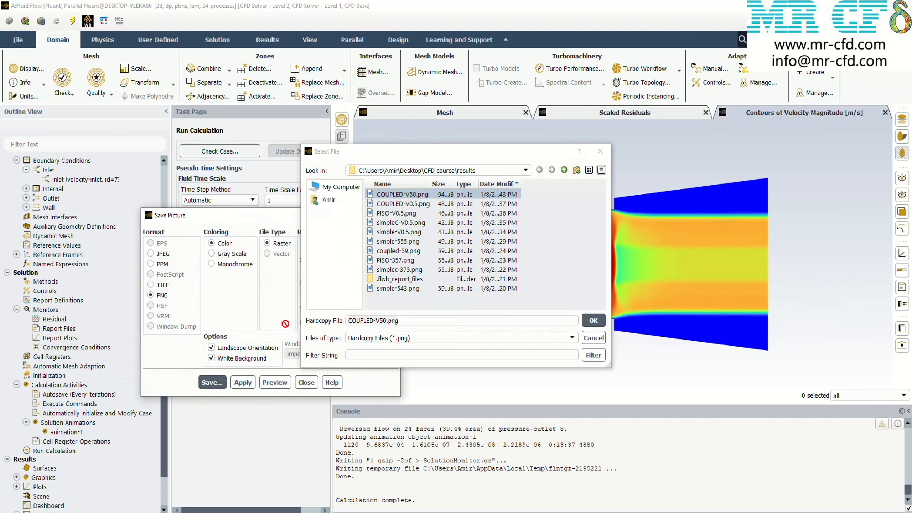
{"action": "key", "text": "Return"}
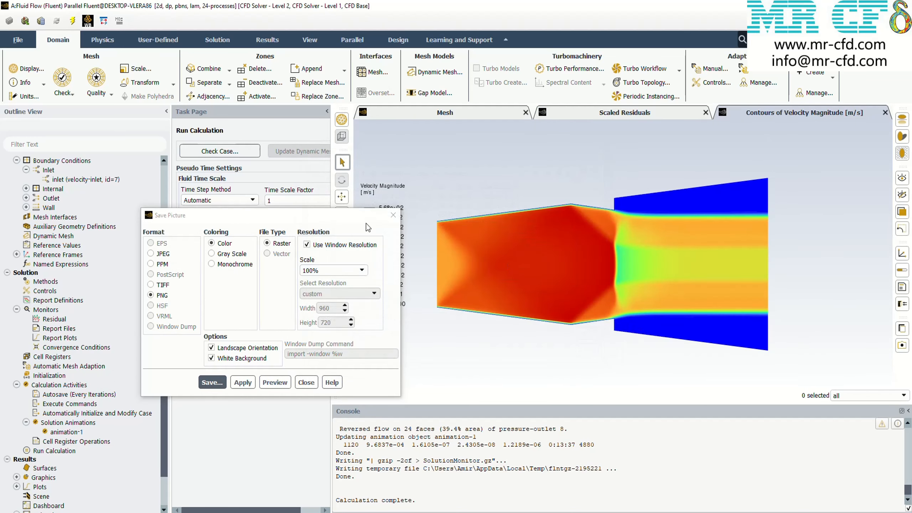
{"action": "key", "text": "Escape"}
Switch the solver type to density-based and set the flux type to AUSM with the implicit formulation
{"action": "scroll", "coordinate": [68, 184], "scroll_direction": "up", "scroll_amount": 2}
{"action": "left_click", "coordinate": [58, 168]}
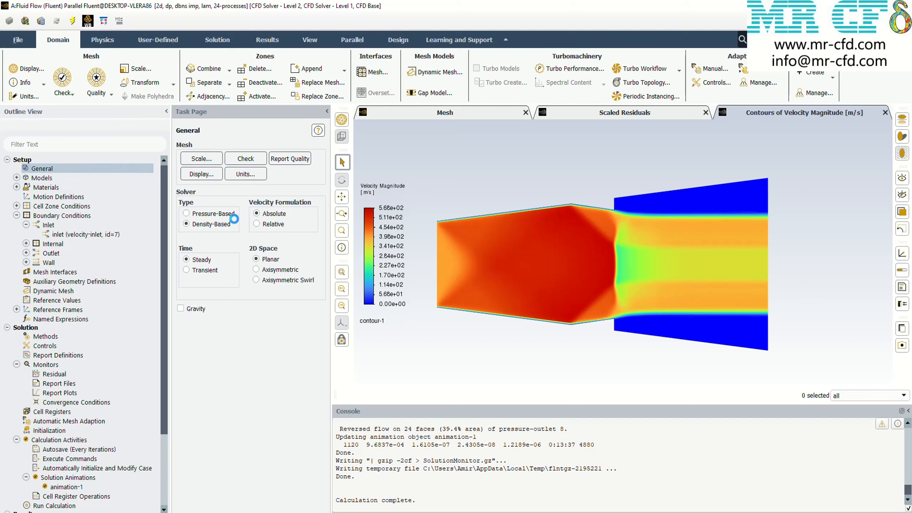
{"action": "left_click", "coordinate": [45, 336]}
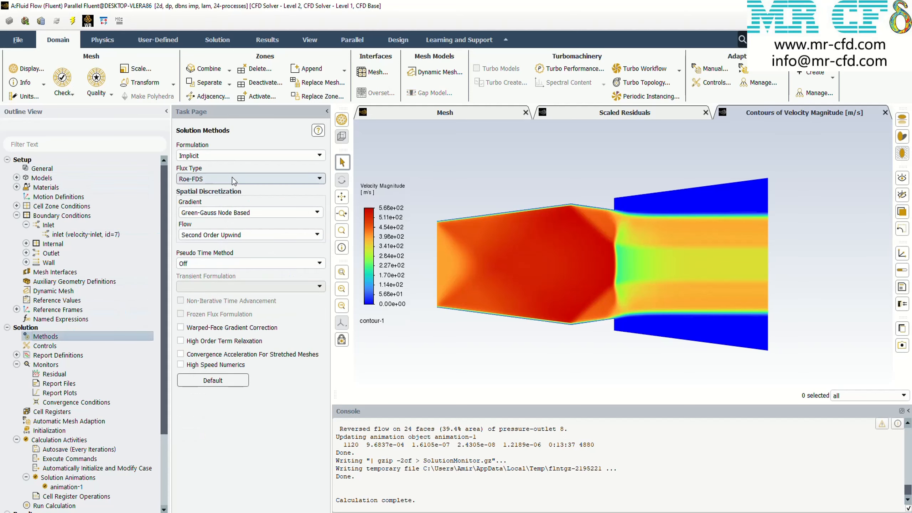
{"action": "left_click", "coordinate": [246, 178]}
{"action": "left_click", "coordinate": [217, 188]}
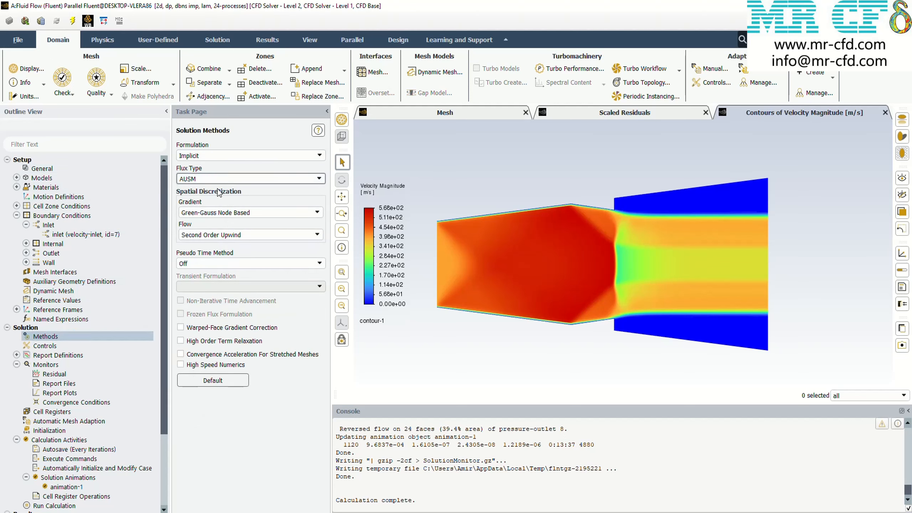
Reinitialize the solution, discarding the Coupled data, and start the AUSM calculation with 6000 iterations
{"action": "left_click", "coordinate": [54, 431]}
{"action": "left_click", "coordinate": [190, 393]}
{"action": "left_click", "coordinate": [502, 279]}
{"action": "scroll", "coordinate": [48, 413], "scroll_direction": "down", "scroll_amount": 4}
{"action": "left_click", "coordinate": [49, 412]}
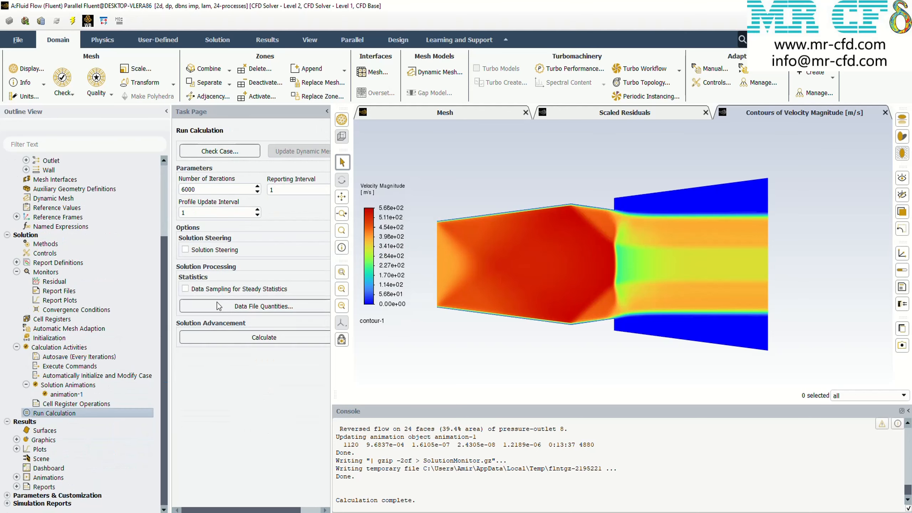
{"action": "left_click", "coordinate": [309, 336]}
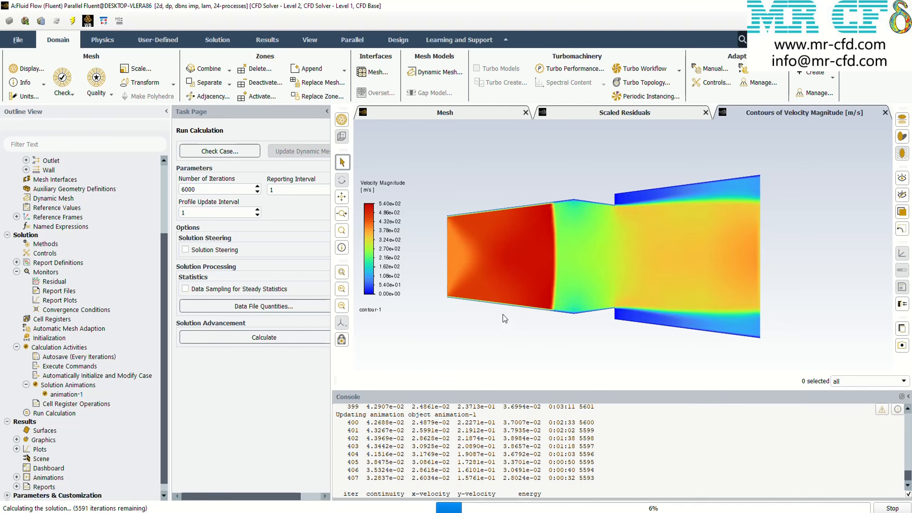
Monitor the AUSM residuals and velocity magnitude contours during the calculation, and stop it at about 1474 iterations
{"action": "left_click", "coordinate": [605, 111]}
{"action": "left_click", "coordinate": [745, 114]}
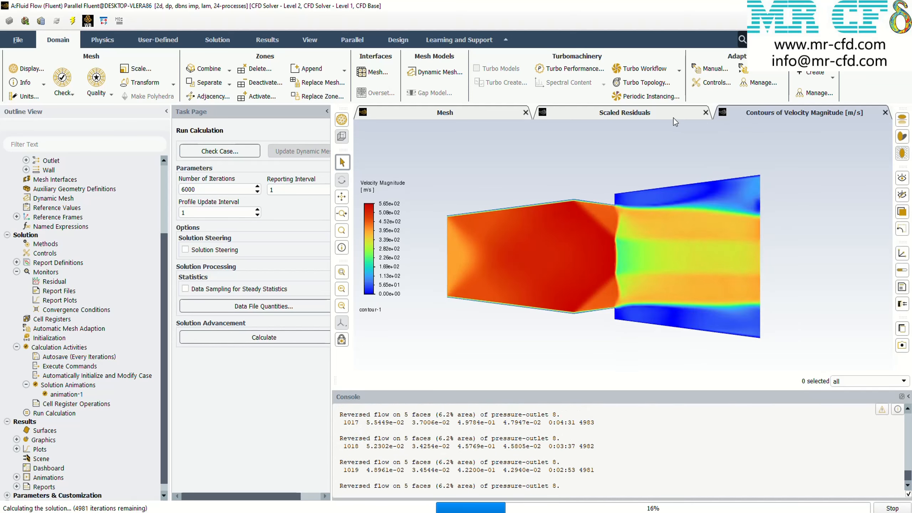
{"action": "left_click", "coordinate": [673, 118]}
{"action": "left_click", "coordinate": [736, 112]}
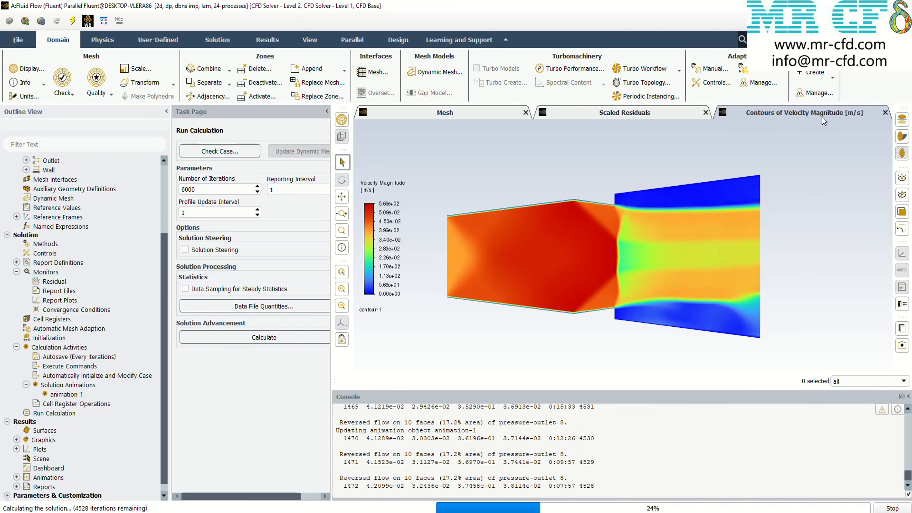
{"action": "left_click", "coordinate": [653, 114]}
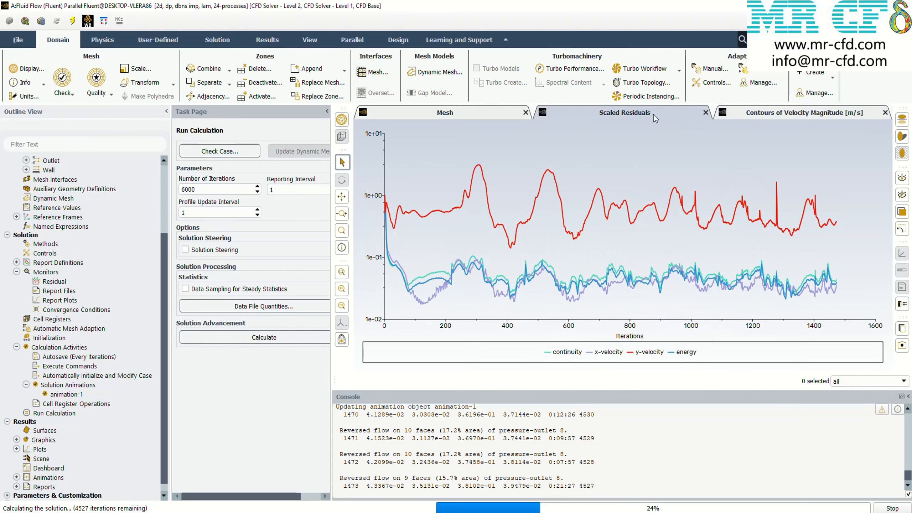
{"action": "left_click", "coordinate": [758, 118]}
{"action": "left_click", "coordinate": [880, 508]}
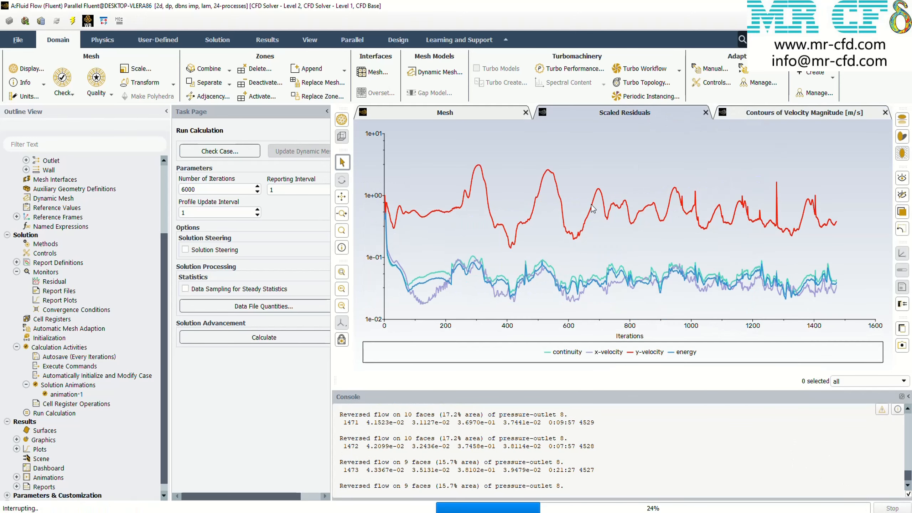
{"action": "left_click", "coordinate": [763, 118]}
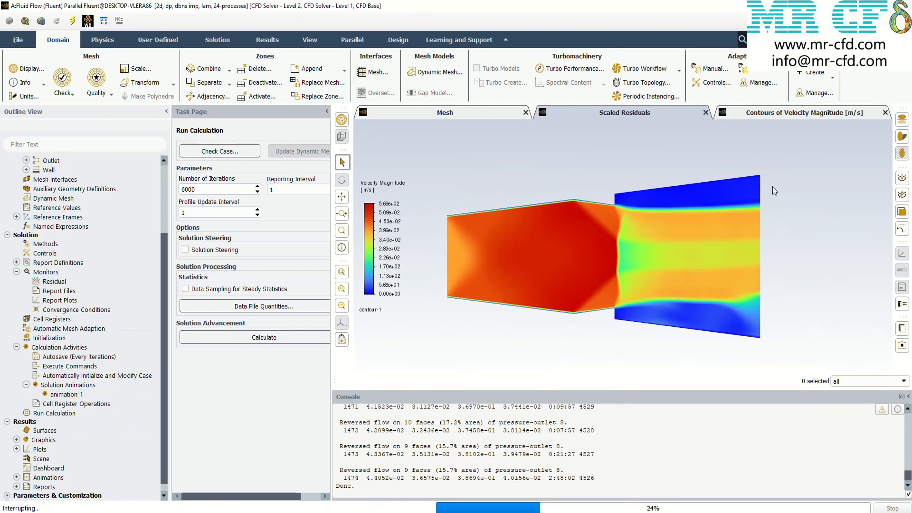
{"action": "left_click", "coordinate": [471, 271]}
{"action": "left_click", "coordinate": [902, 345]}
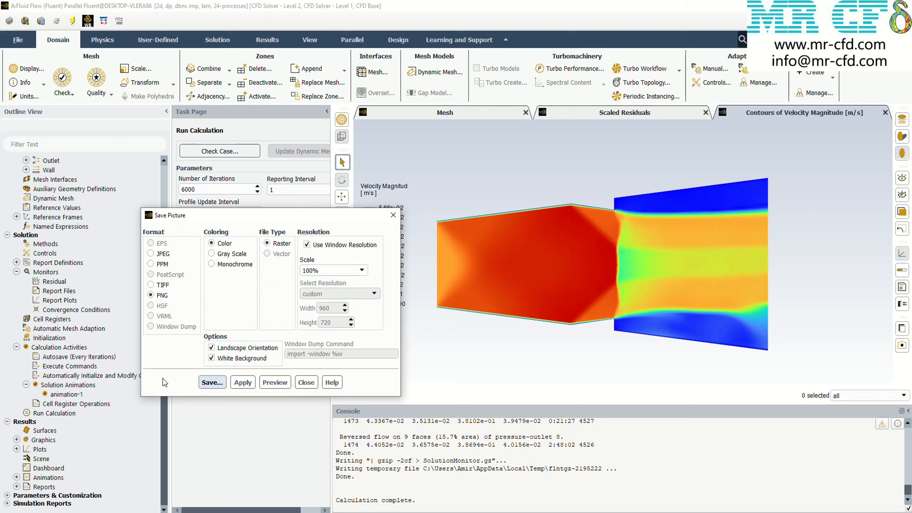
{"action": "left_click", "coordinate": [212, 382]}
{"action": "double_click", "coordinate": [360, 320]}
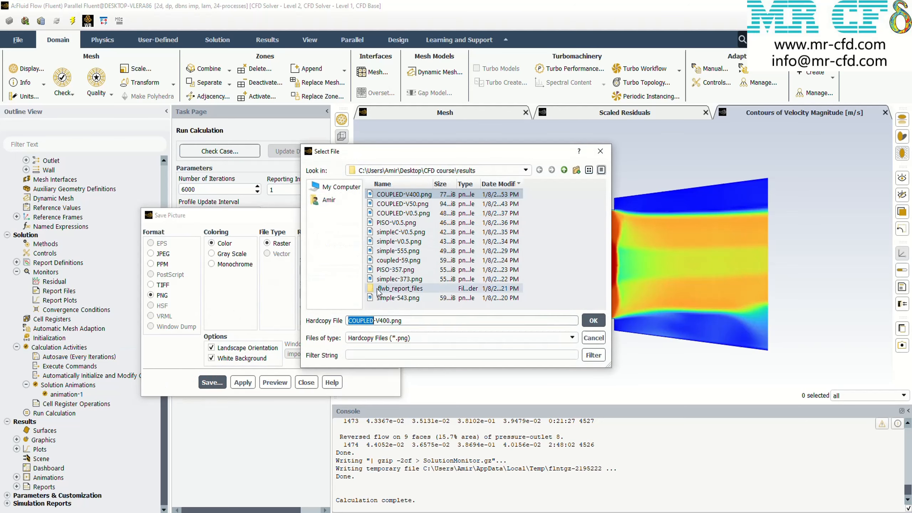
{"action": "left_click", "coordinate": [604, 152]}
{"action": "left_click", "coordinate": [390, 216]}
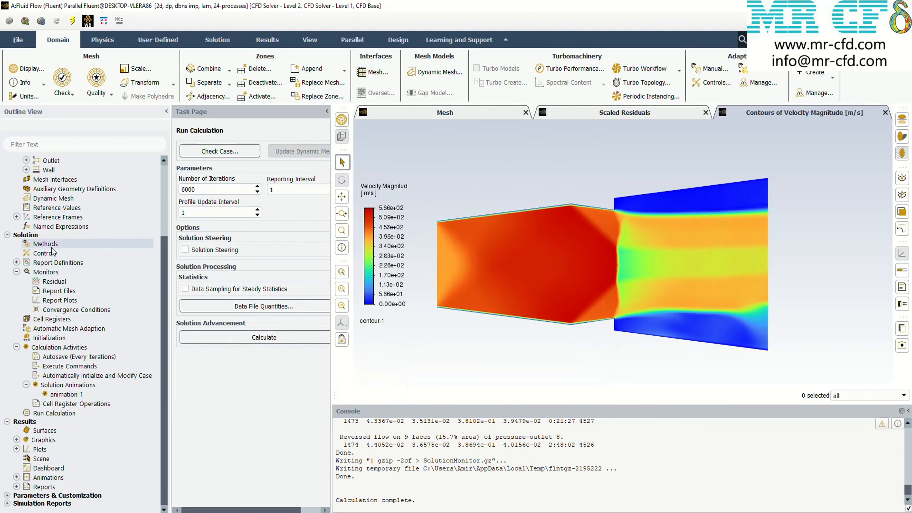
Change the flux type in the solution methods to Roe-FDS, keeping the implicit formulation
{"action": "double_click", "coordinate": [47, 245]}
{"action": "left_click", "coordinate": [224, 178]}
{"action": "left_click", "coordinate": [219, 189]}
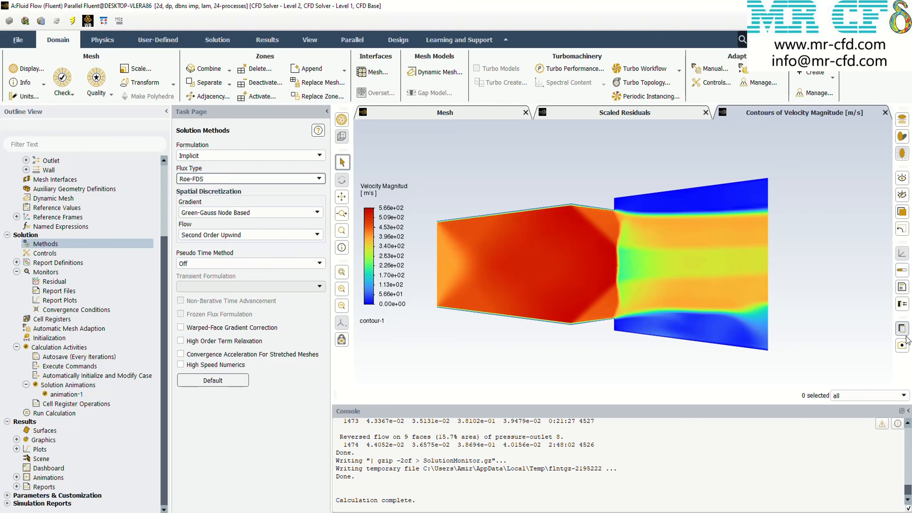
Save the AUSM velocity magnitude contours as a color PNG picture named AUSM-V400.png in the results folder
{"action": "left_click", "coordinate": [902, 345]}
{"action": "left_click", "coordinate": [209, 381]}
{"action": "left_click_drag", "start_coordinate": [373, 320], "coordinate": [280, 317]}
{"action": "type", "text": "A-V400.png"}
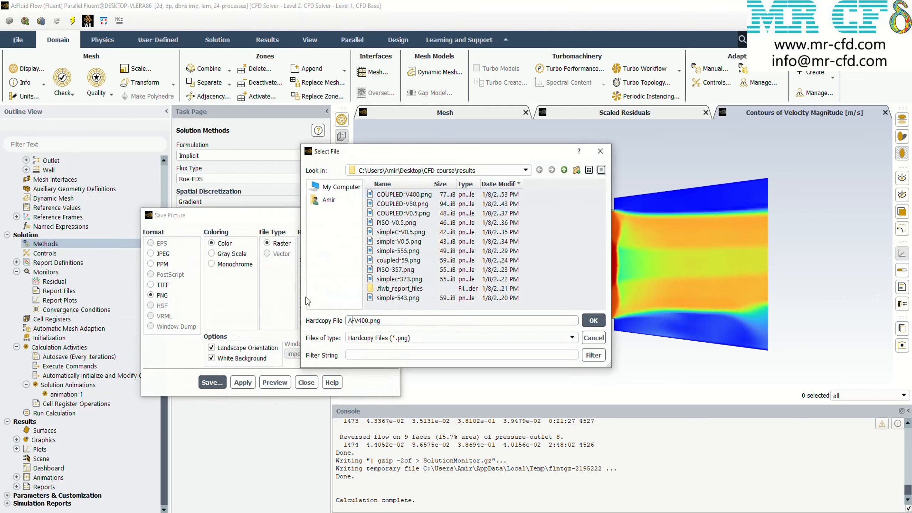
{"action": "type", "text": "USM"}
{"action": "left_click", "coordinate": [593, 319]}
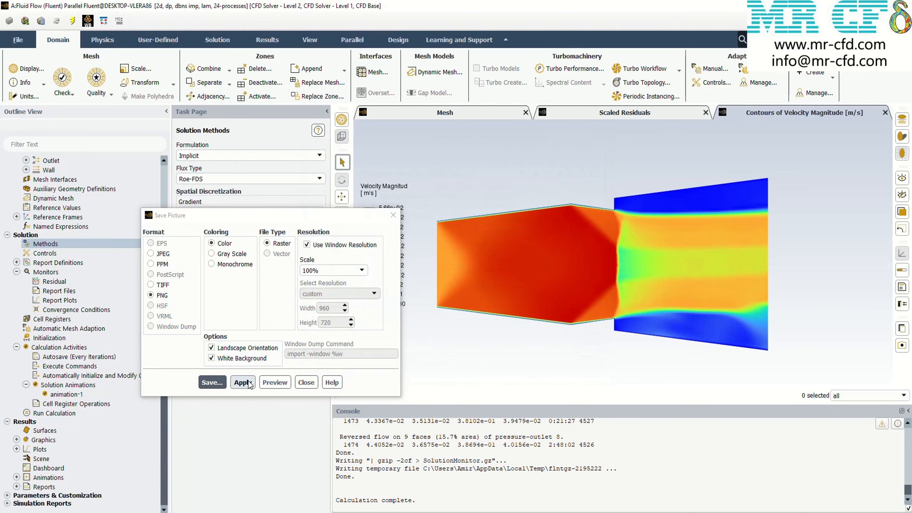
{"action": "left_click", "coordinate": [306, 382]}
Reinitialize the solution with the standard method and start the Roe-FDS calculation with 6000 iterations
{"action": "left_click", "coordinate": [50, 338]}
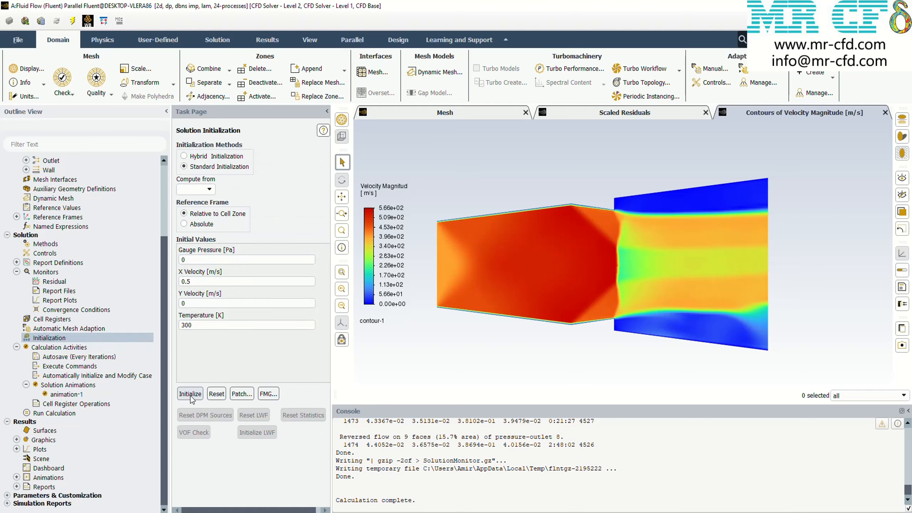
{"action": "left_click", "coordinate": [37, 412]}
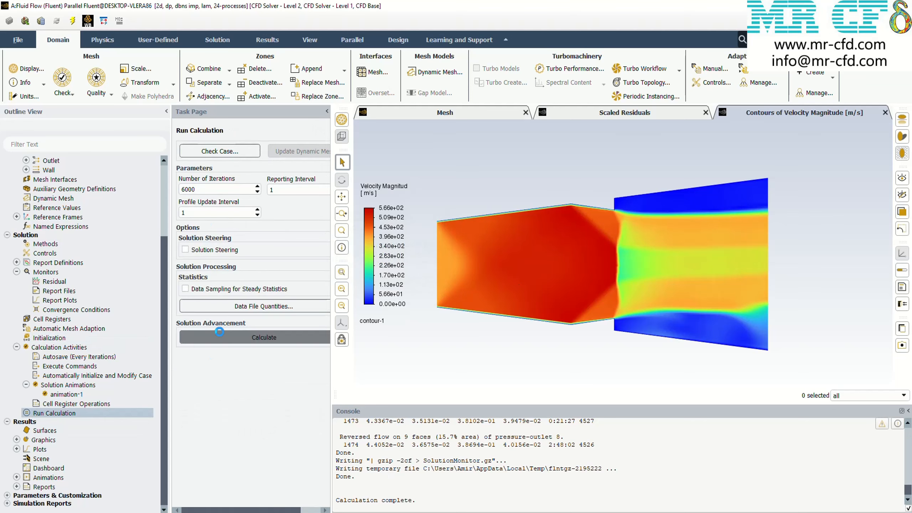
{"action": "left_click", "coordinate": [219, 332]}
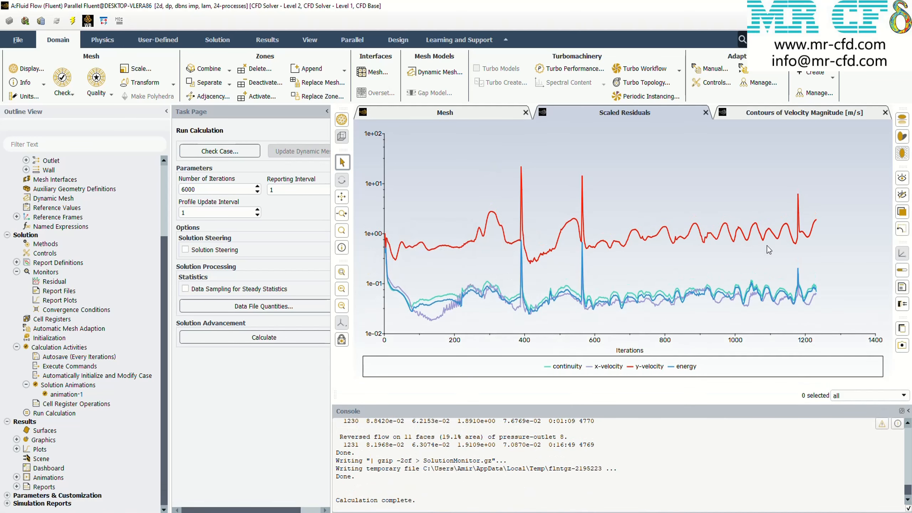
Save the Roe-FDS scaled residuals plot as a color PNG picture named Roe-V400.png in the results folder
{"action": "left_click", "coordinate": [901, 345]}
{"action": "left_click", "coordinate": [212, 383]}
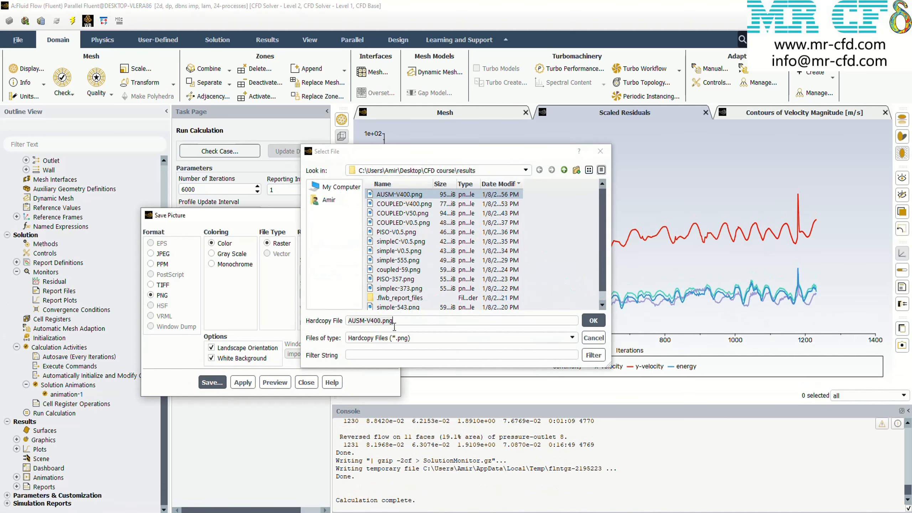
{"action": "left_click_drag", "start_coordinate": [364, 320], "coordinate": [338, 323]}
{"action": "type", "text": "RO"}
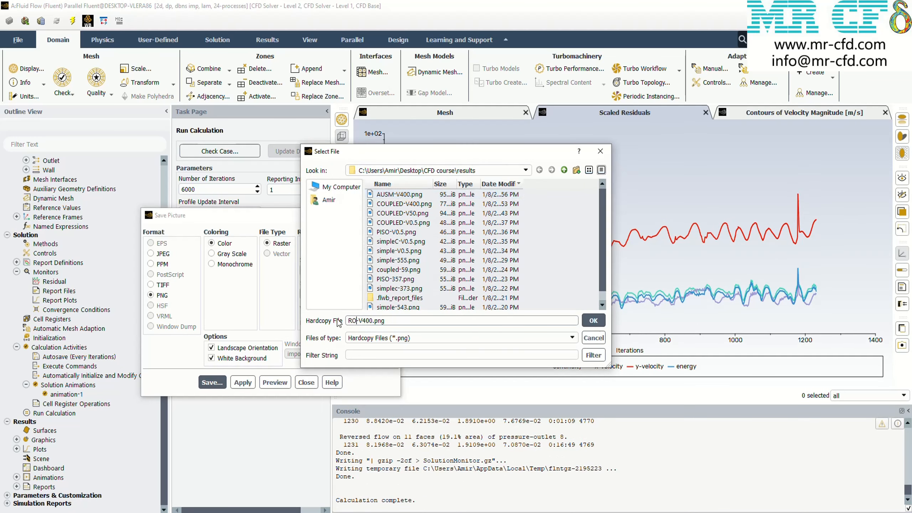
{"action": "key", "text": "BackSpace"}
{"action": "type", "text": "oe"}
{"action": "left_click", "coordinate": [593, 320]}
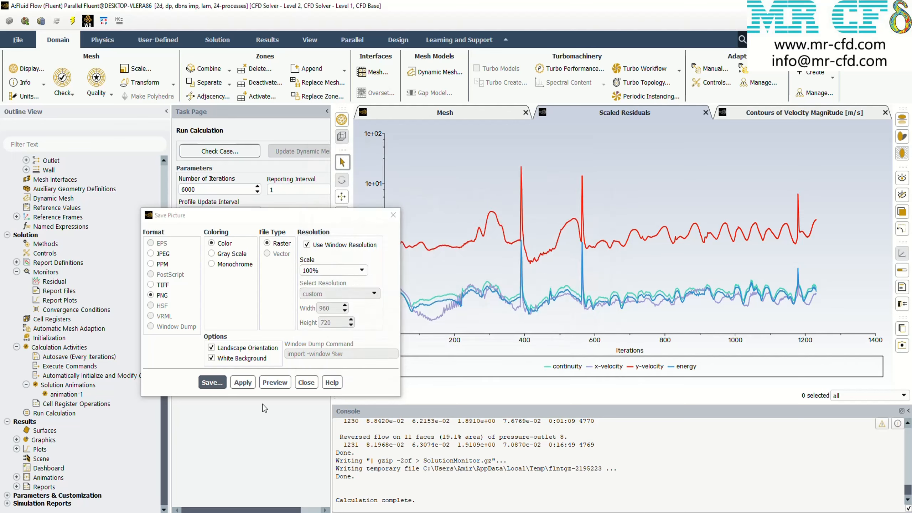
{"action": "left_click", "coordinate": [393, 216]}
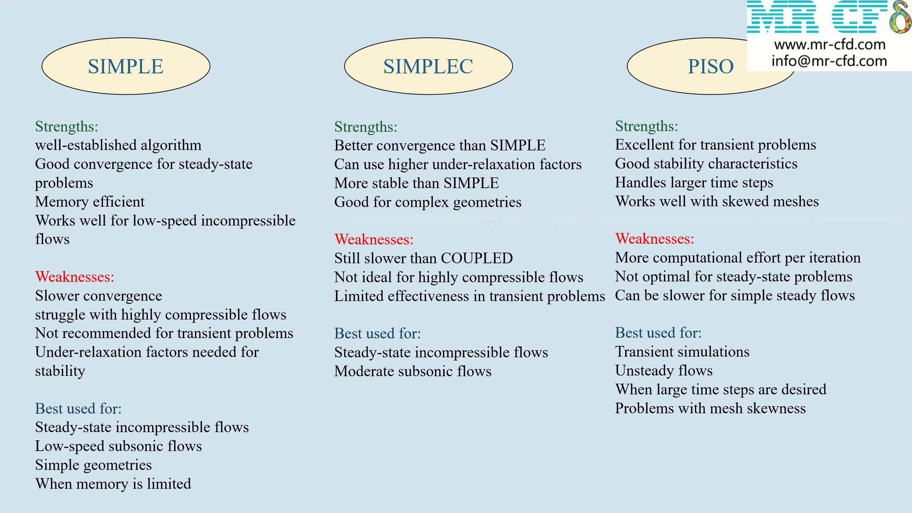